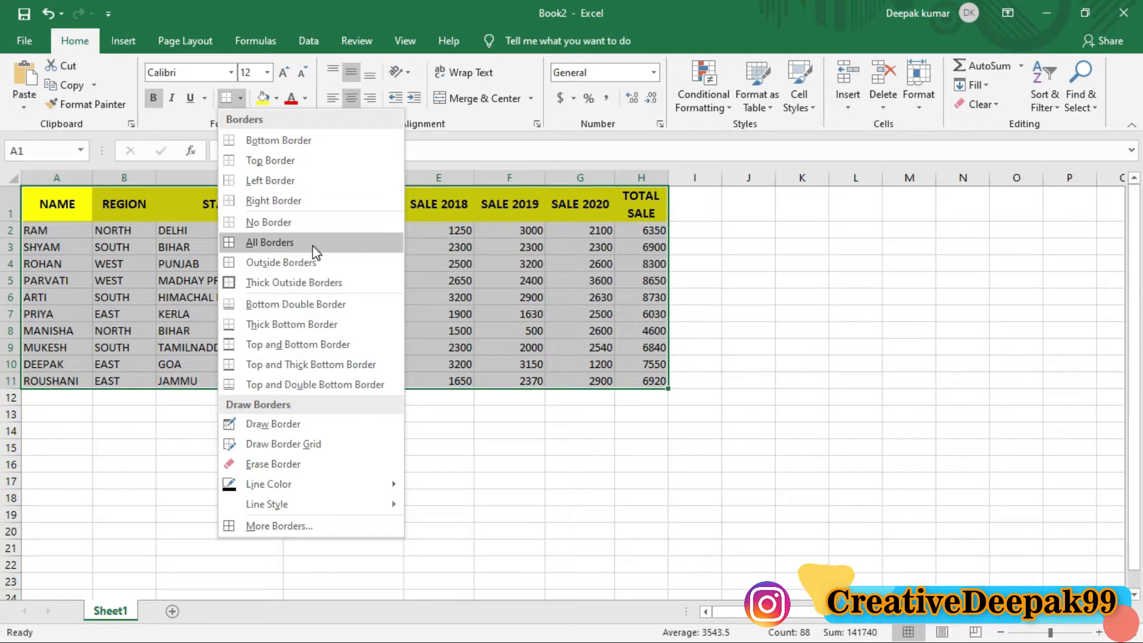
Apply all borders to the sales table in A1:H11 and slightly widen the STATE column
left_click(313, 244)
left_click(420, 301)
left_click(328, 232)
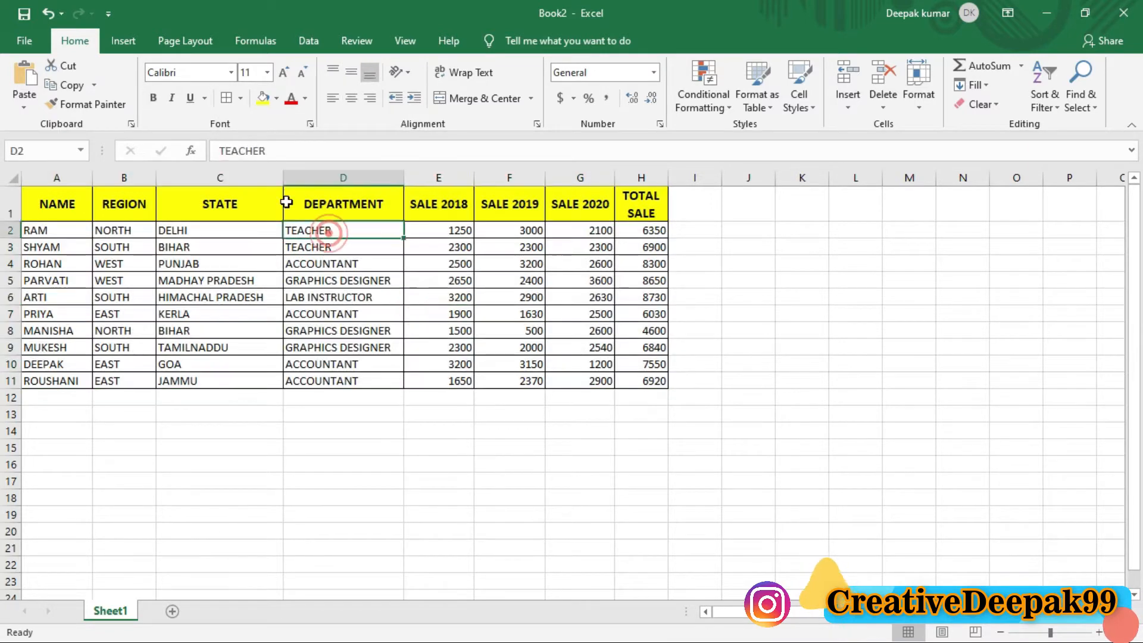
left_click_drag(285, 175, 288, 175)
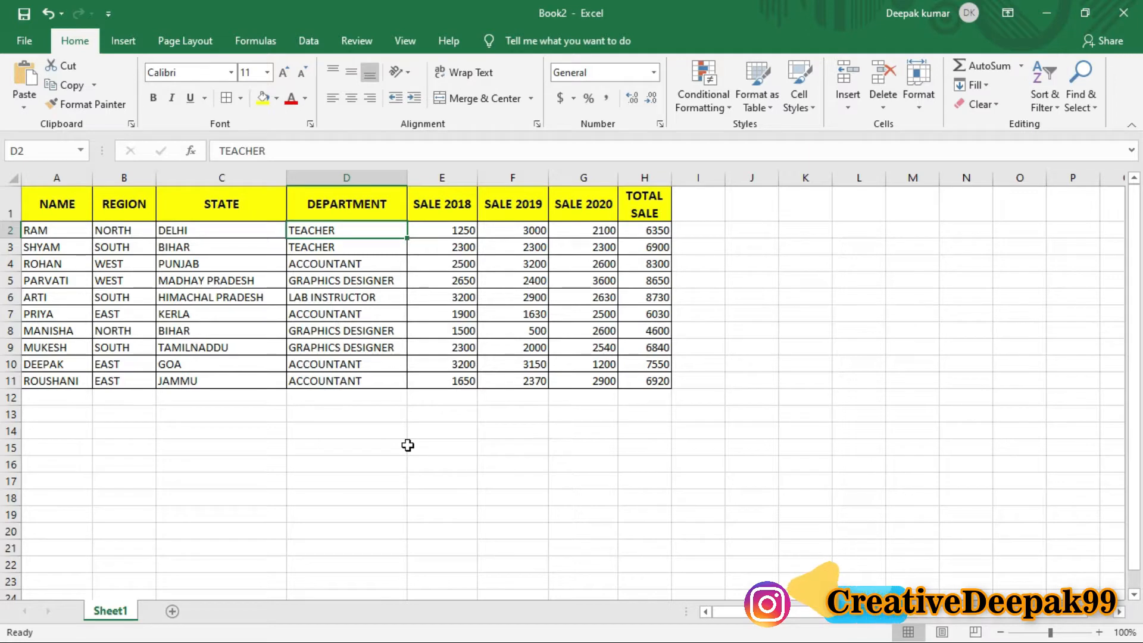
Zoom the view to the table range A1:H11 and return it to 100%
left_click(742, 378)
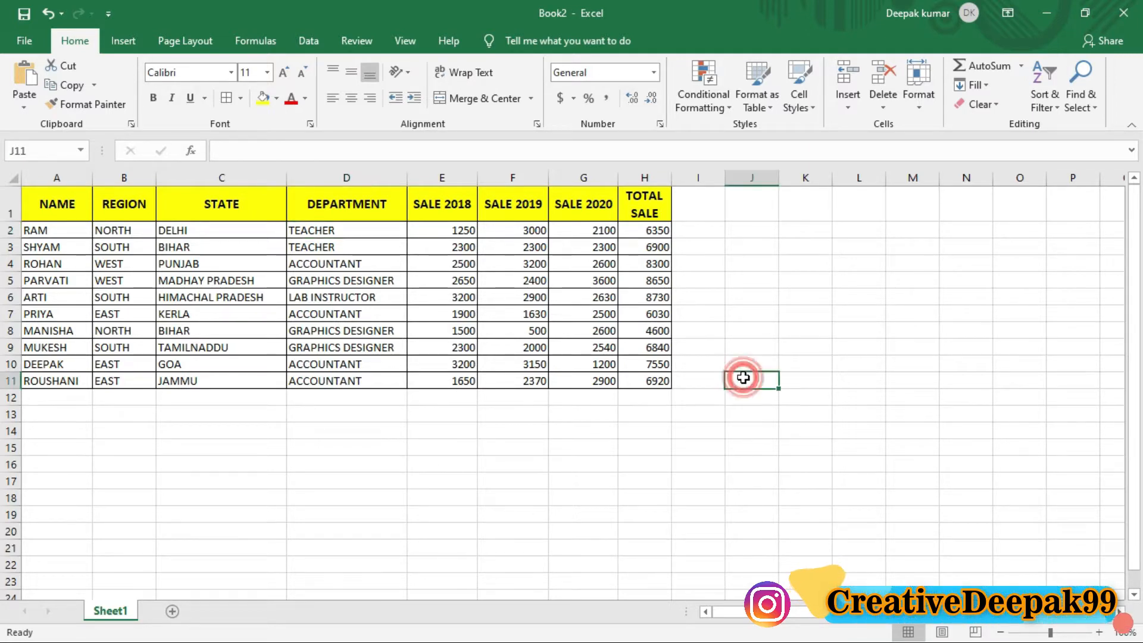
left_click(761, 279)
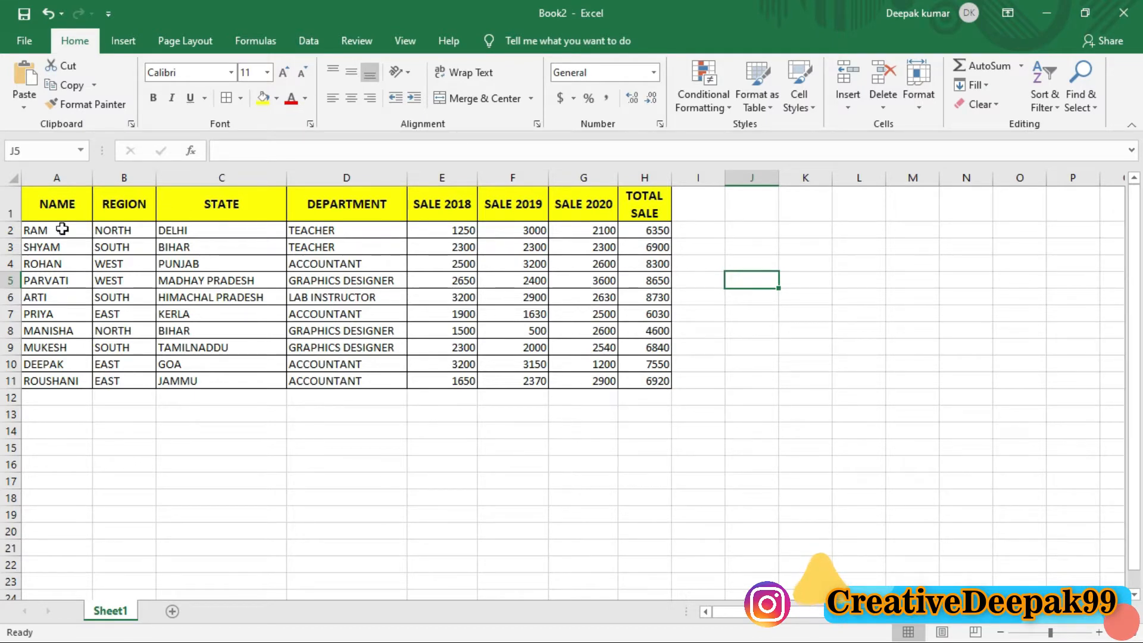
mouse_move(44, 196)
left_mouse_down()
mouse_move(536, 372)
mouse_move(647, 372)
left_mouse_up()
left_click(405, 40)
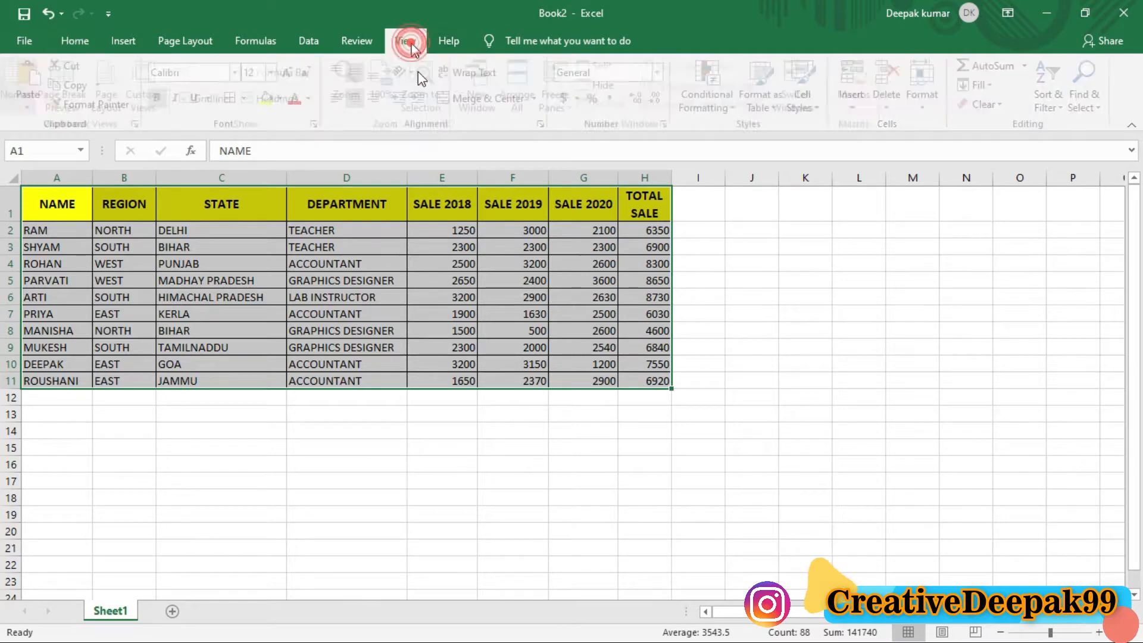
left_click(427, 92)
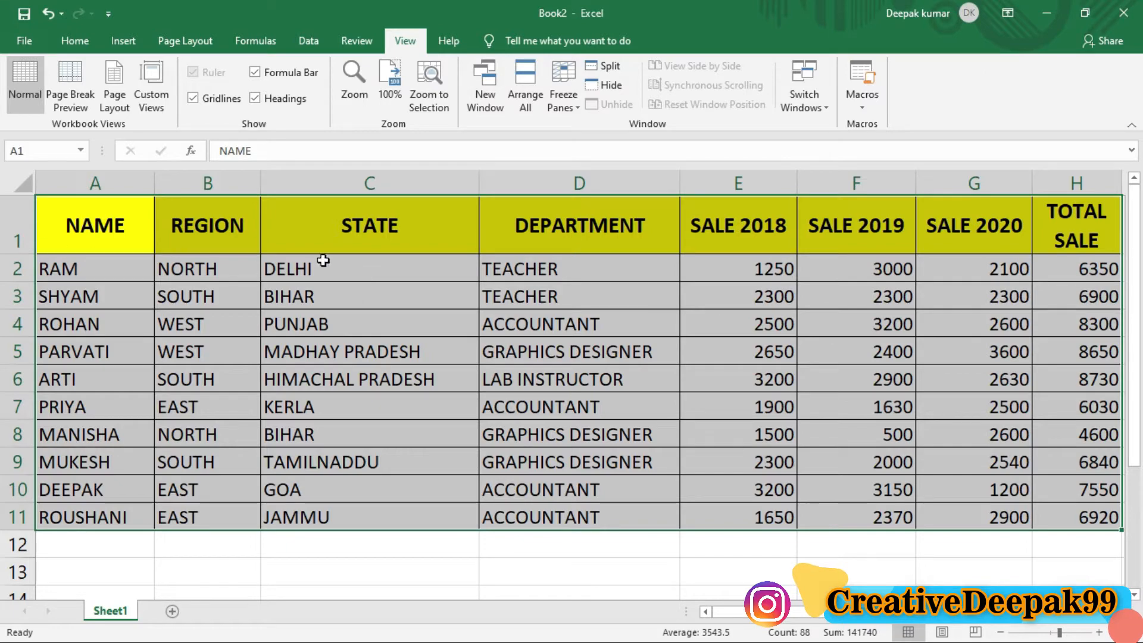
left_click(388, 86)
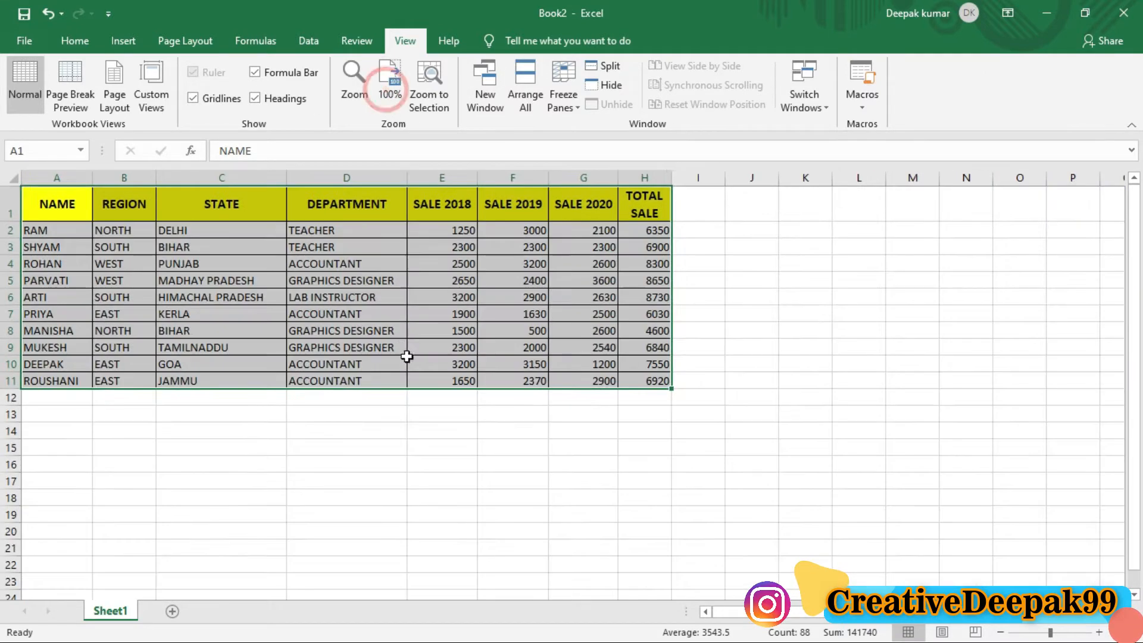
left_click(397, 313)
Create a PivotTable on a new worksheet from the range A1:G11, leaving out the TOTAL SALE column
left_click_drag(46, 197, 627, 381)
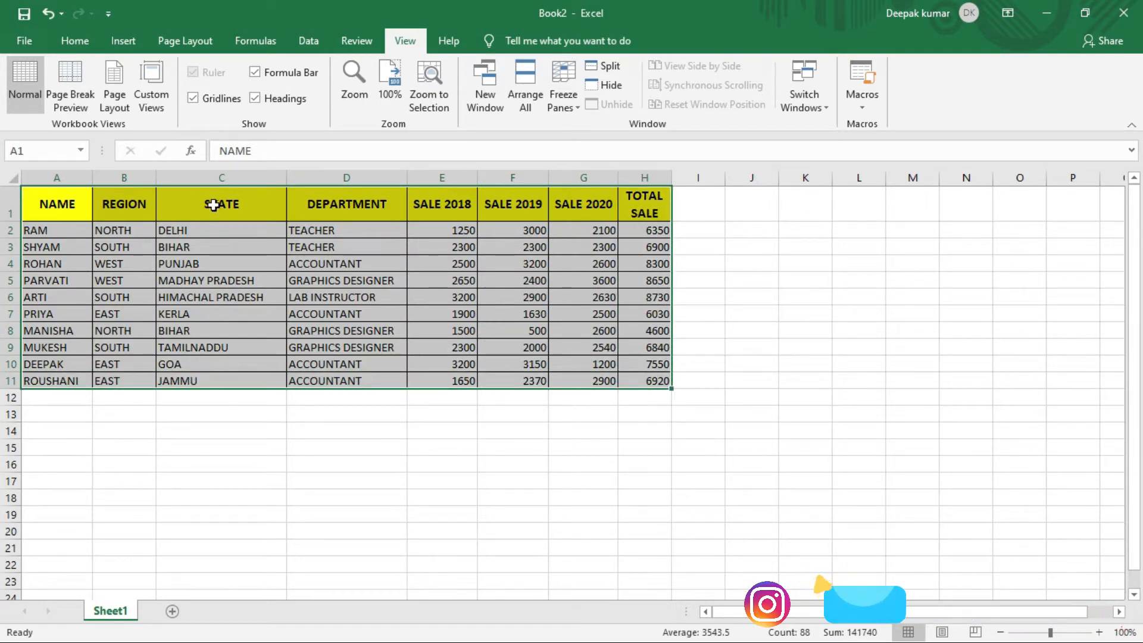
left_click_drag(42, 219, 578, 386)
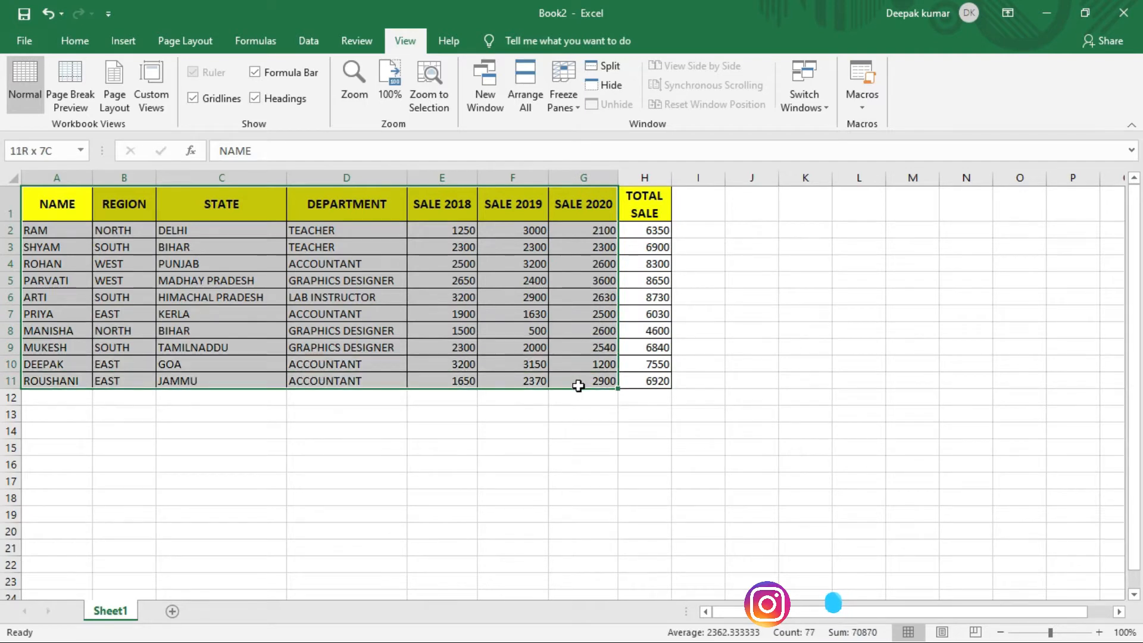
left_click_drag(577, 386, 616, 383)
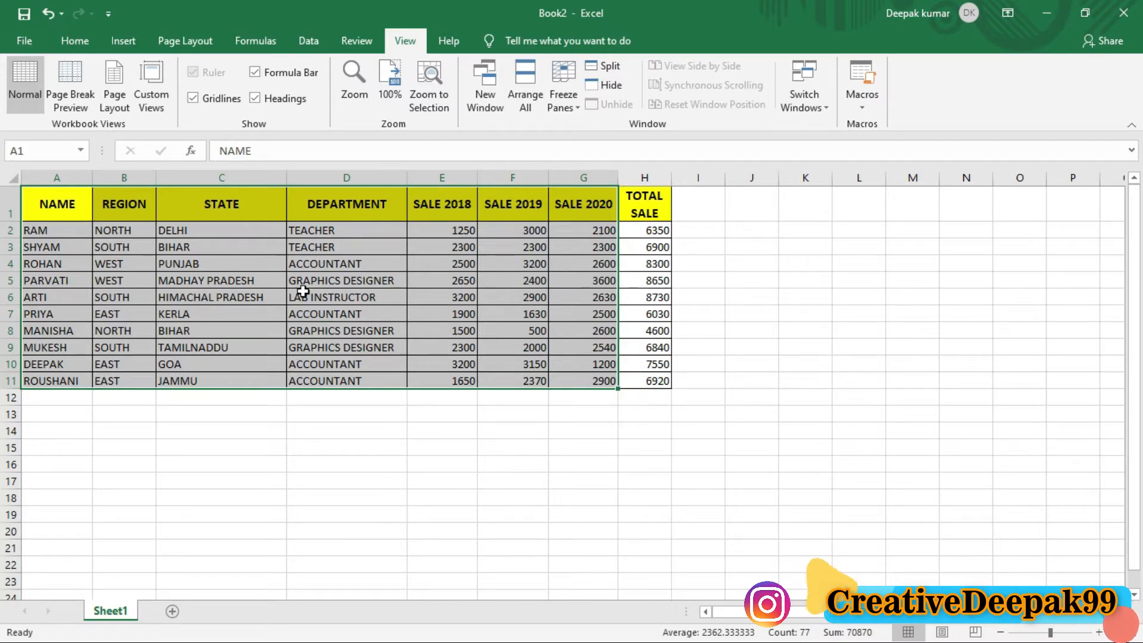
left_click(123, 41)
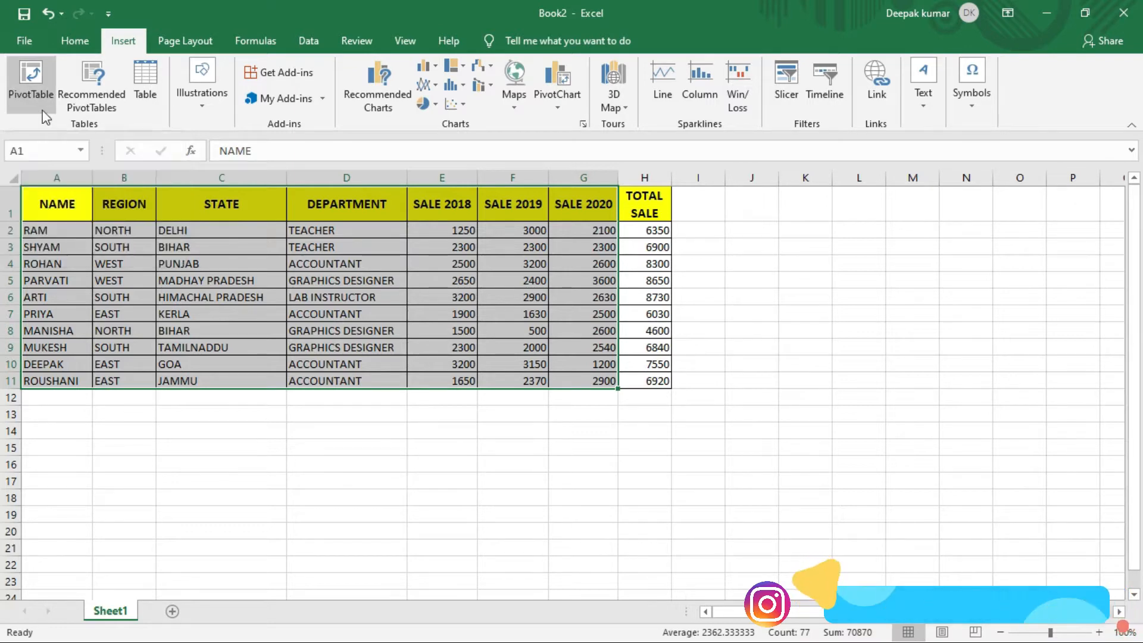
left_click(26, 102)
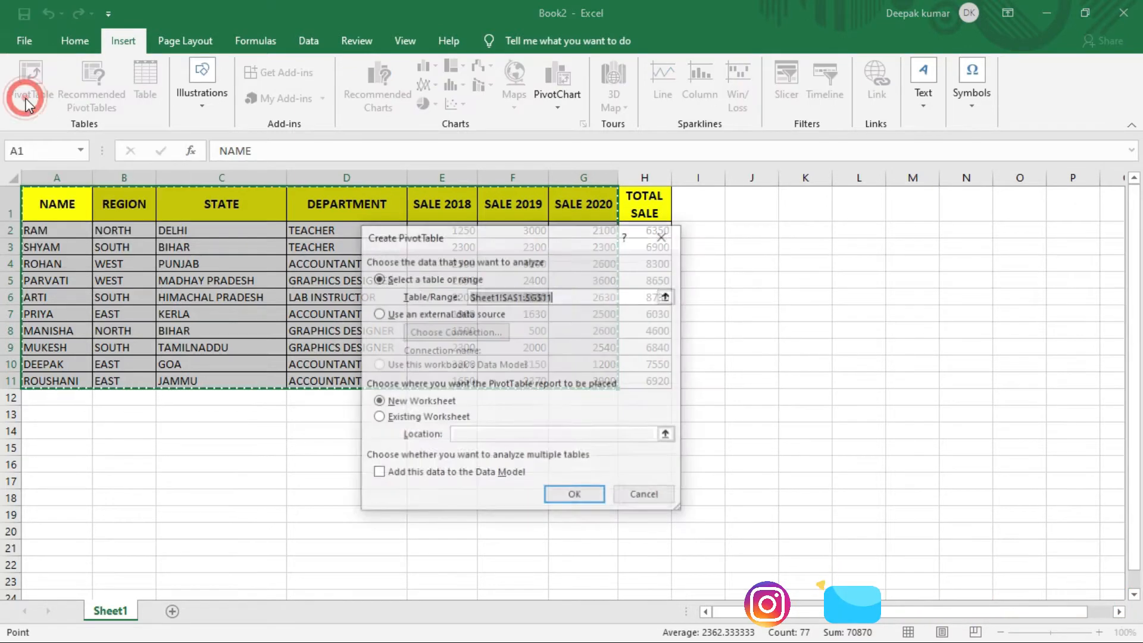
left_click_drag(471, 245, 504, 225)
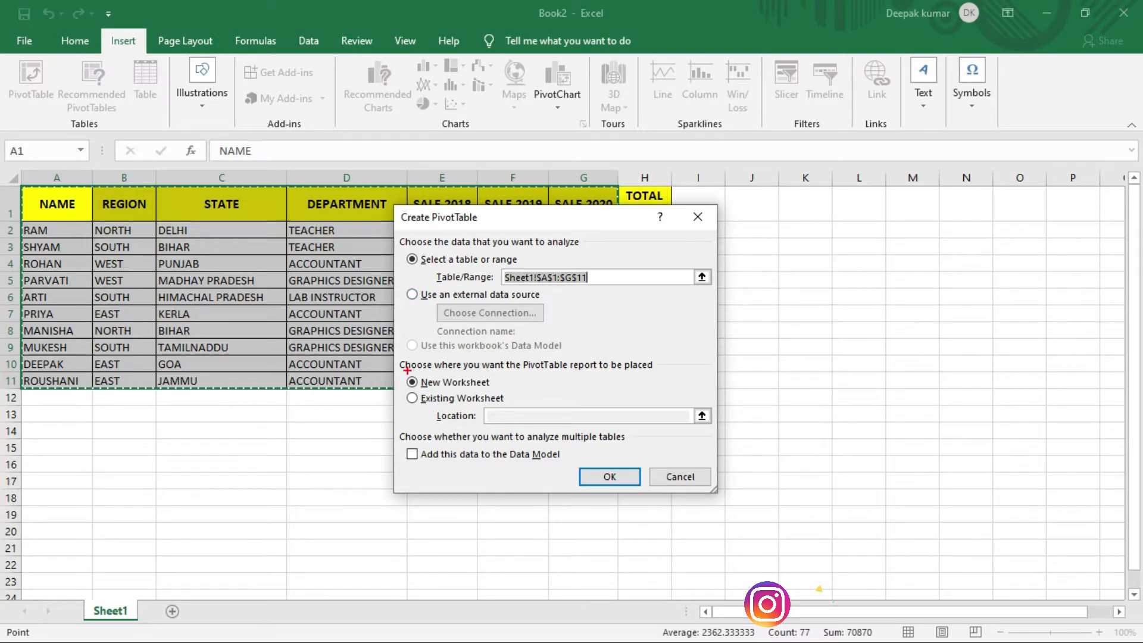
left_click_drag(404, 370, 499, 389)
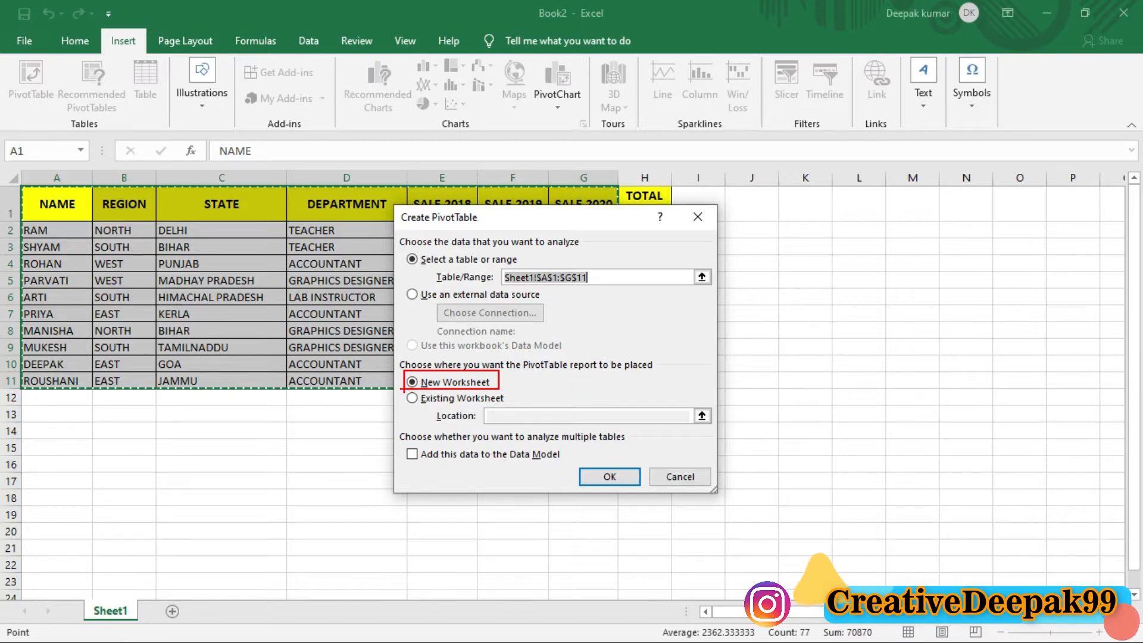
left_click_drag(404, 389, 632, 421)
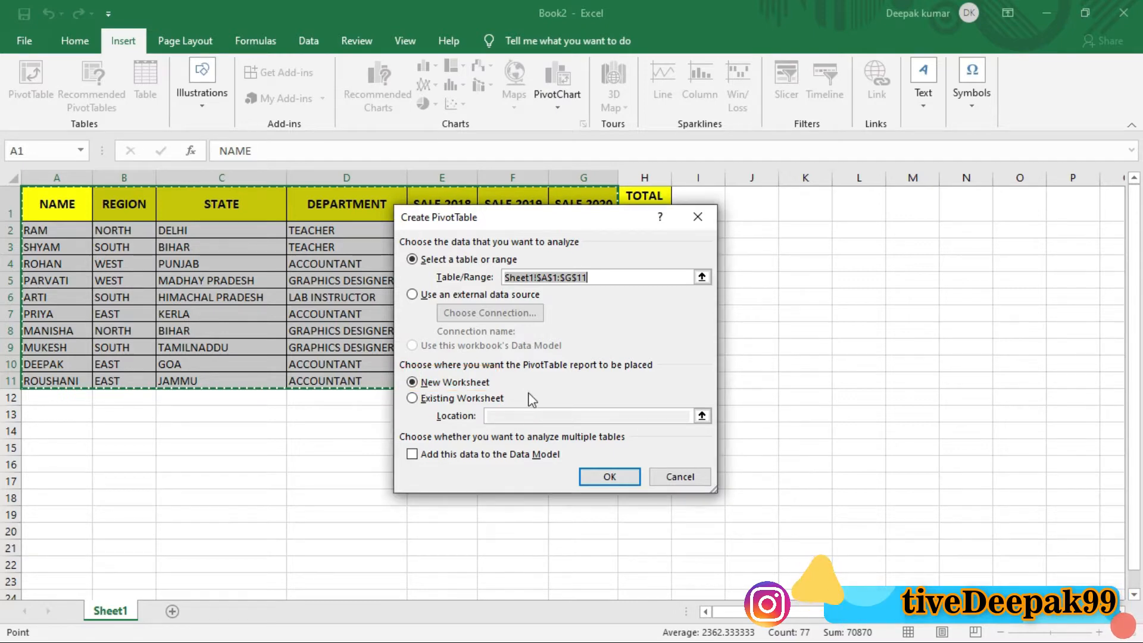
left_click(464, 384)
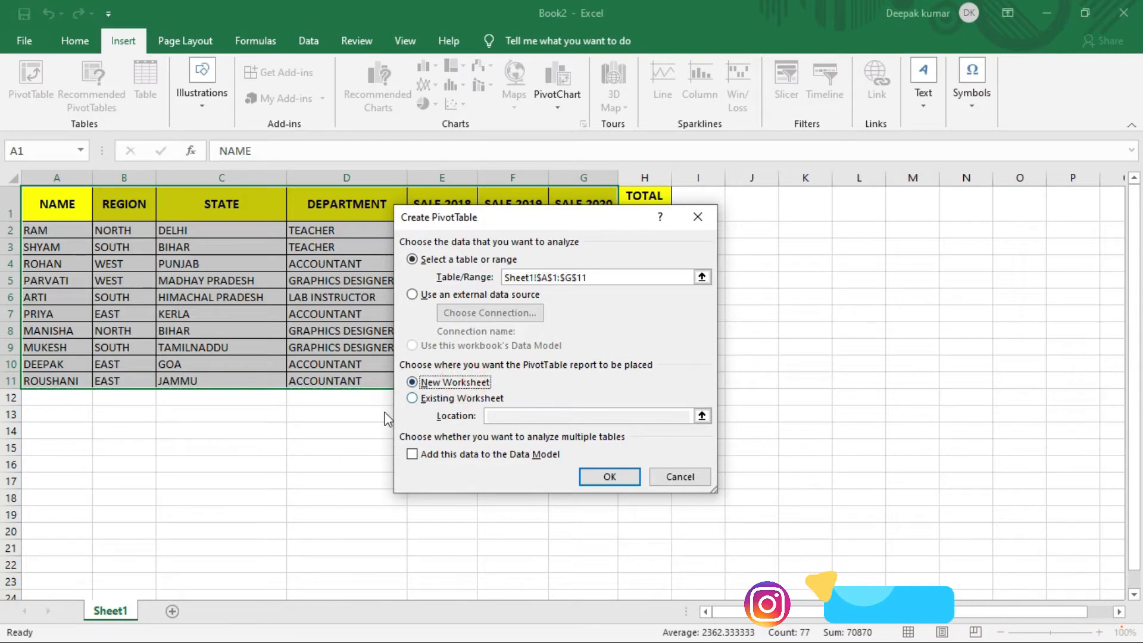
left_click(607, 477)
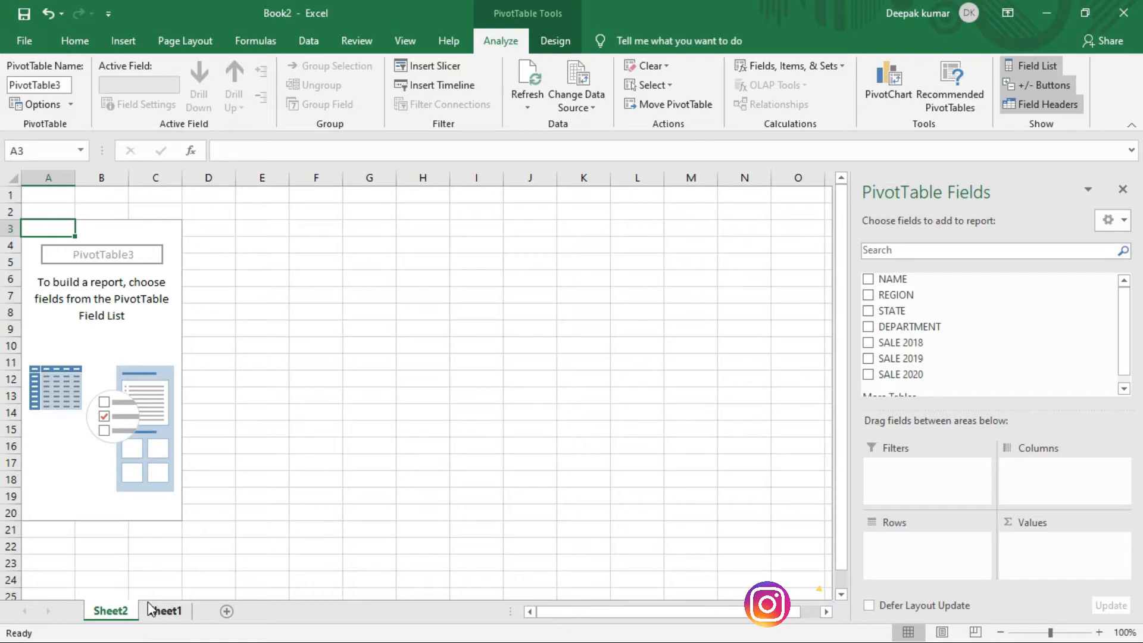
left_click_drag(287, 514, 165, 597)
left_click_drag(127, 563, 112, 604)
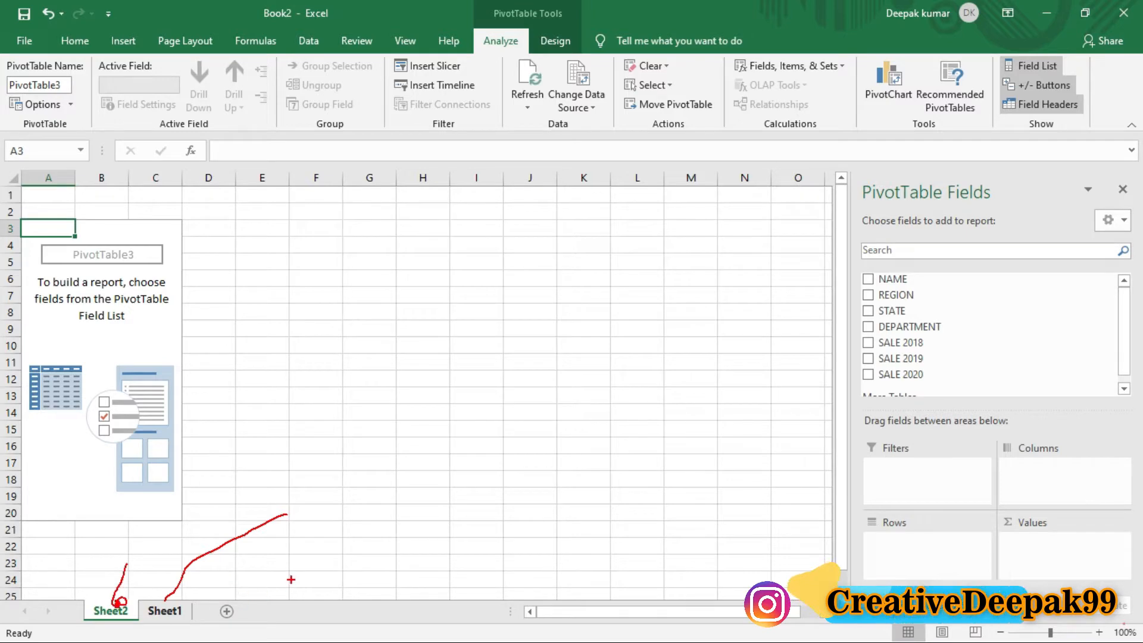
key("Escape")
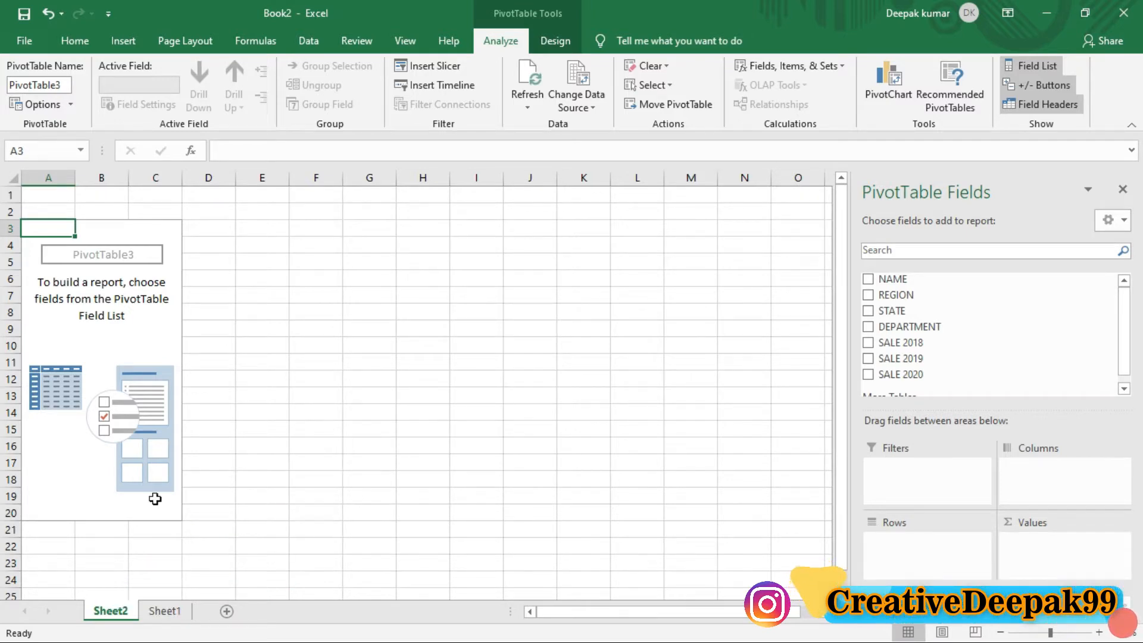
Add NAME as the PivotTable's row field and SALE 2018, SALE 2019 and SALE 2020 as summed values
left_click(868, 279)
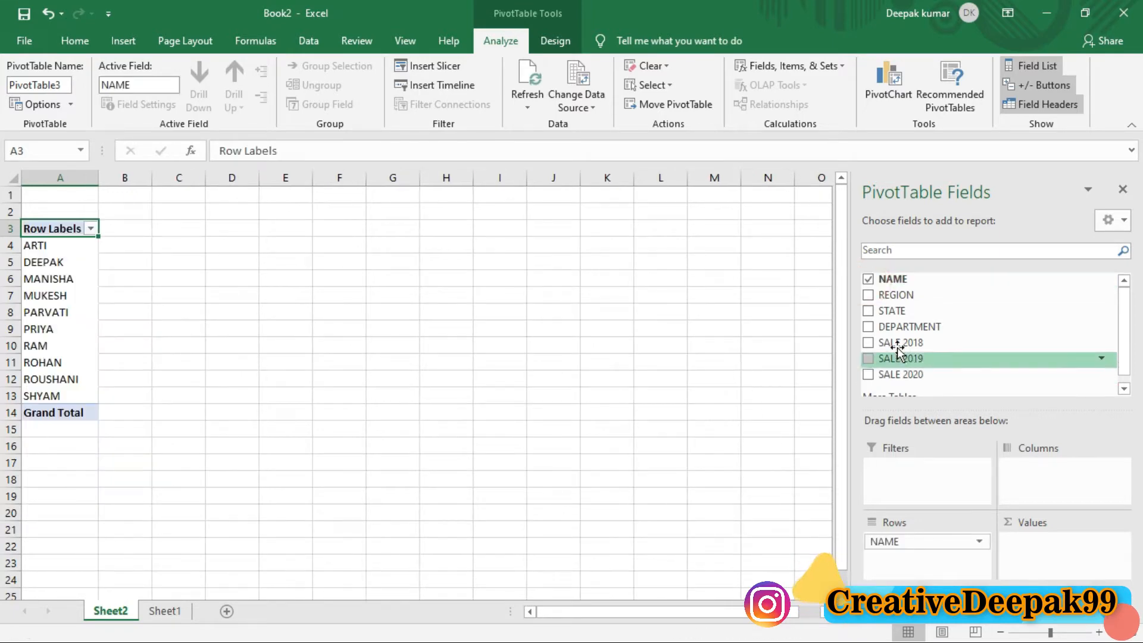
left_click(867, 343)
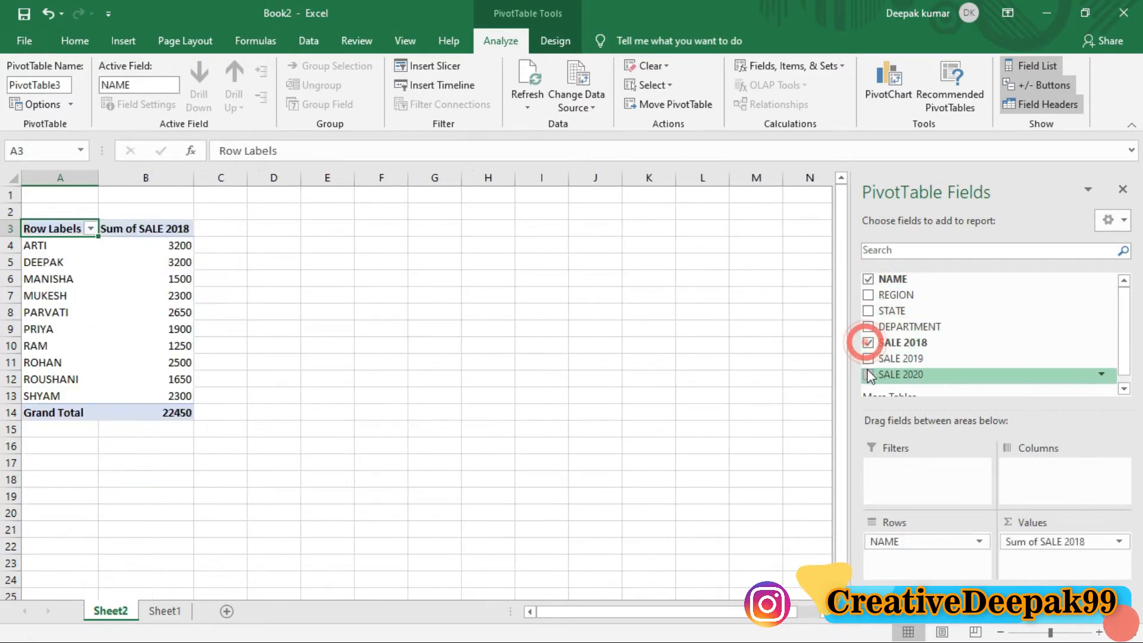
left_click(868, 358)
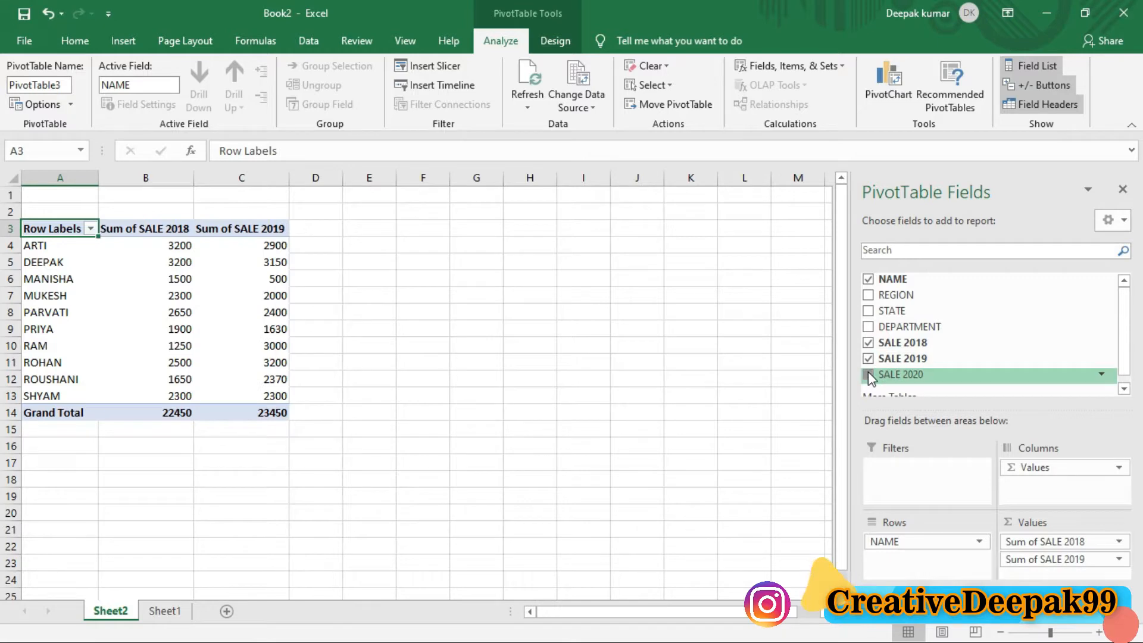
left_click(868, 374)
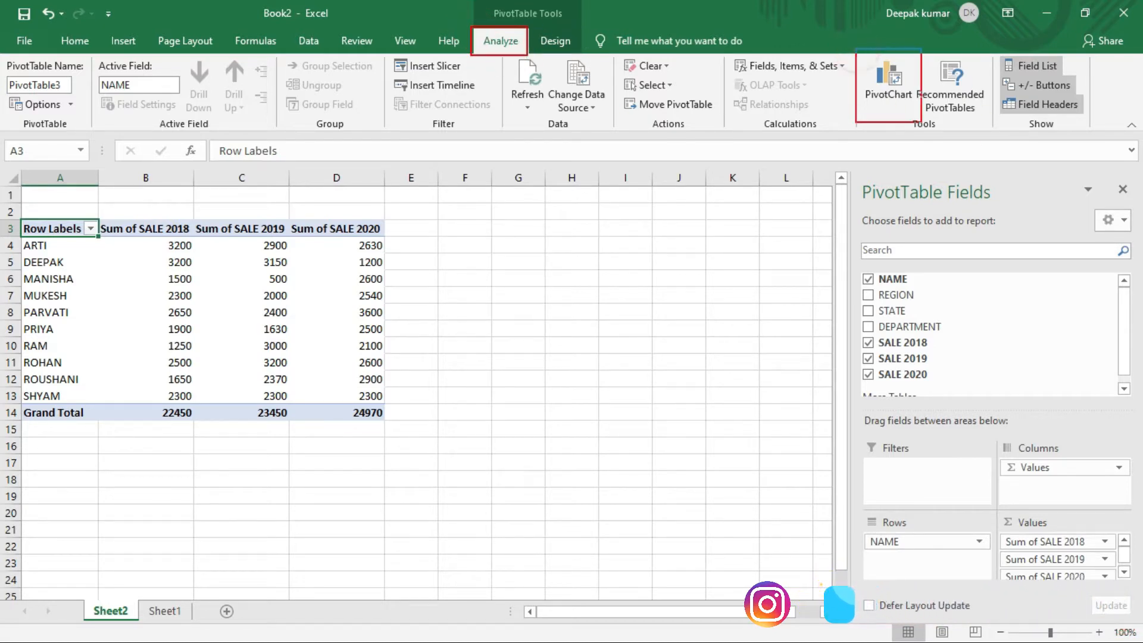
Insert a Clustered Column PivotChart based on the PivotTable
left_click(892, 104)
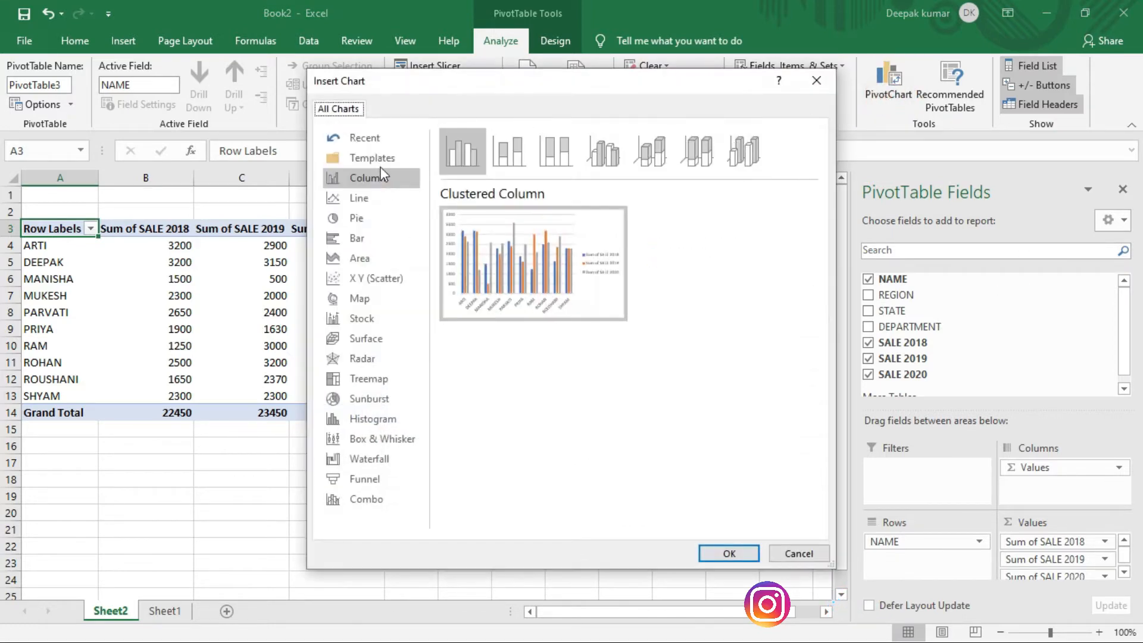
mouse_move(526, 257)
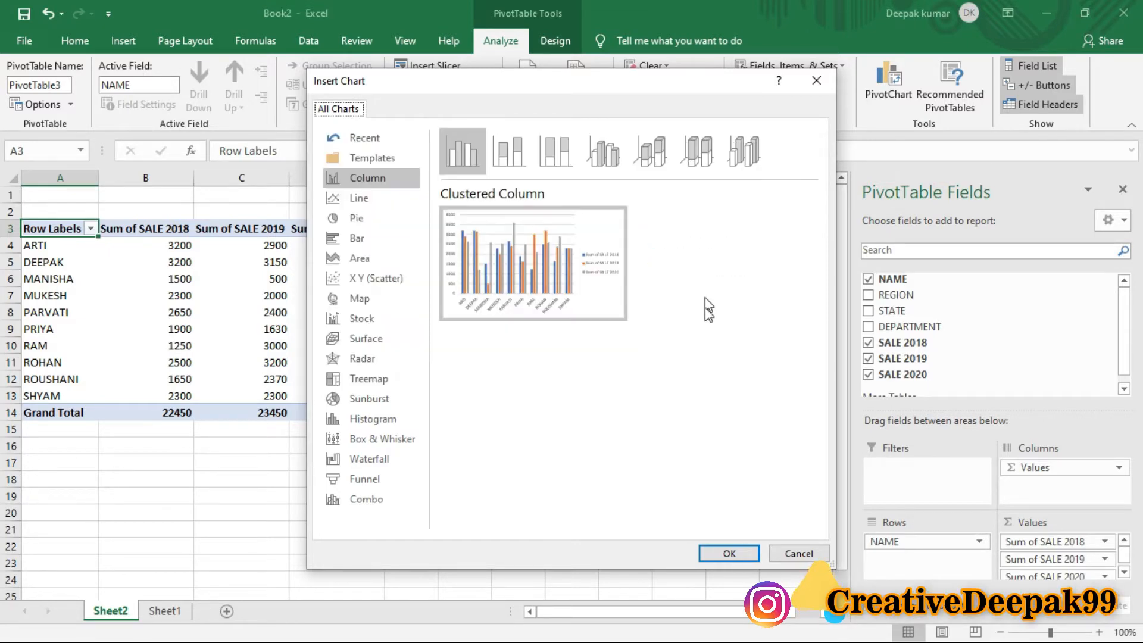
mouse_move(576, 302)
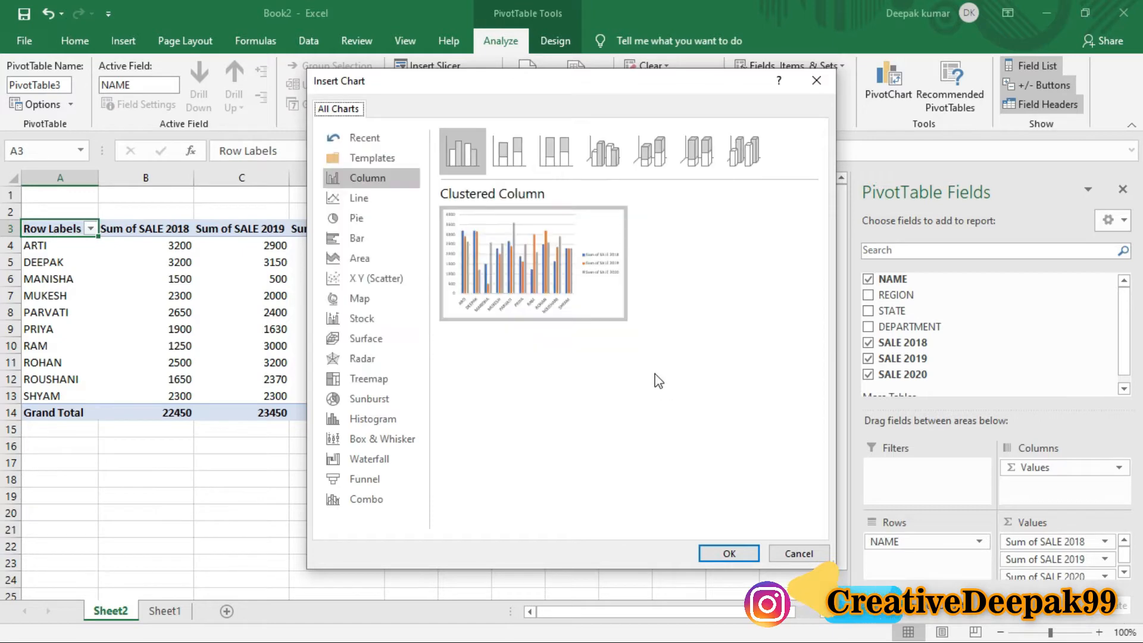
left_click(728, 554)
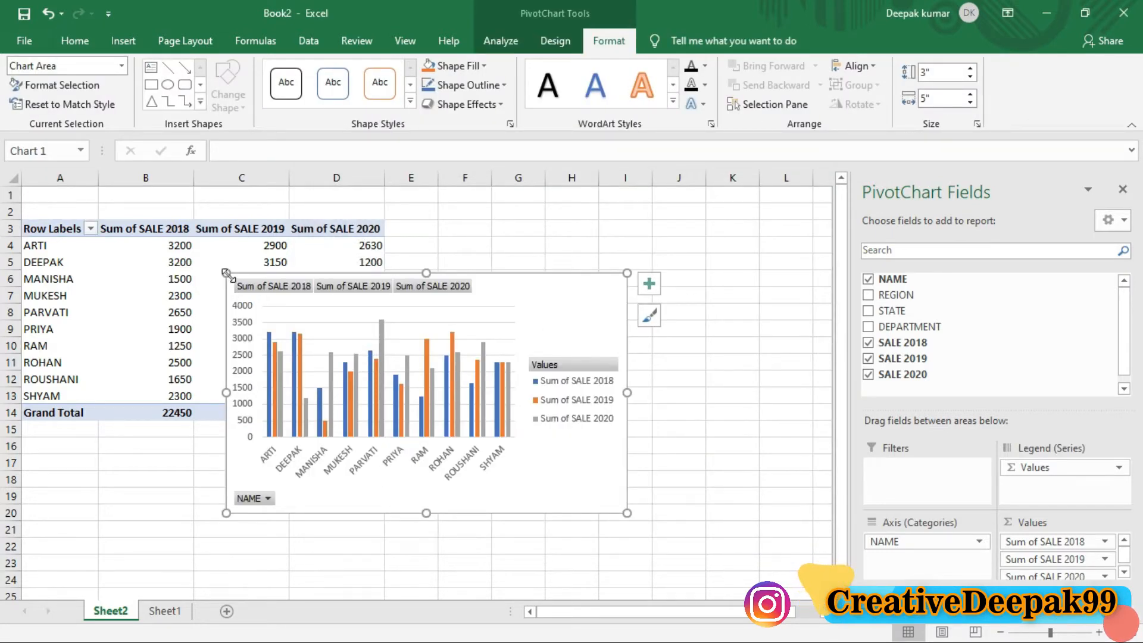
Enlarge the PivotChart to about 4.03" high and 10.91" wide so all name labels are well spaced
left_click_drag(226, 273, 36, 226)
left_click_drag(627, 512, 653, 549)
left_click_drag(724, 613, 634, 613)
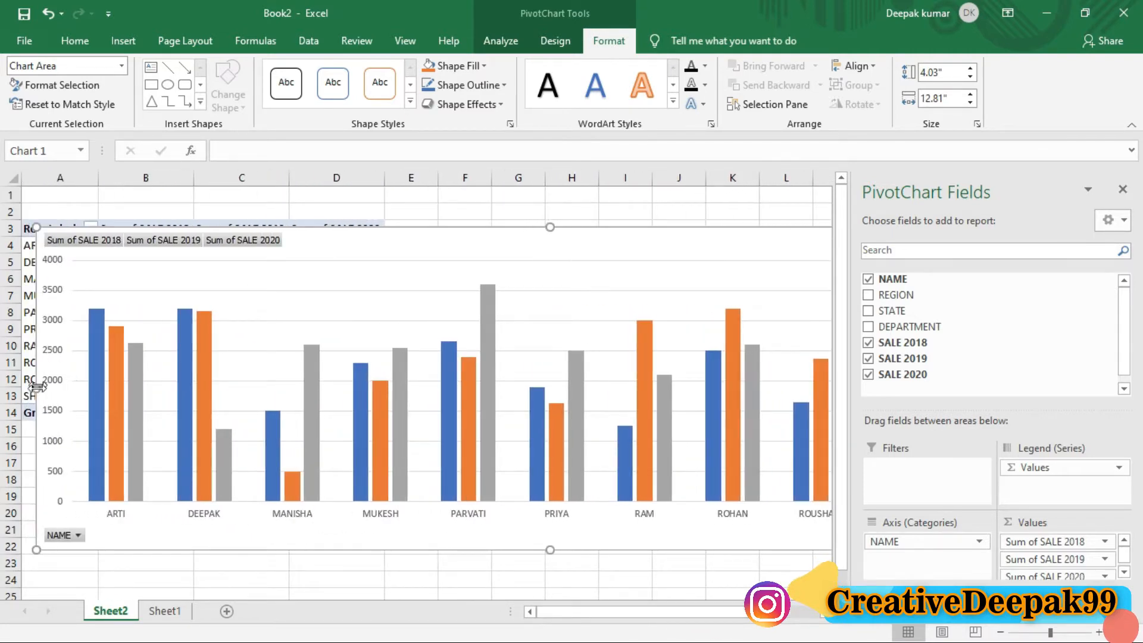
left_click_drag(37, 388, 129, 390)
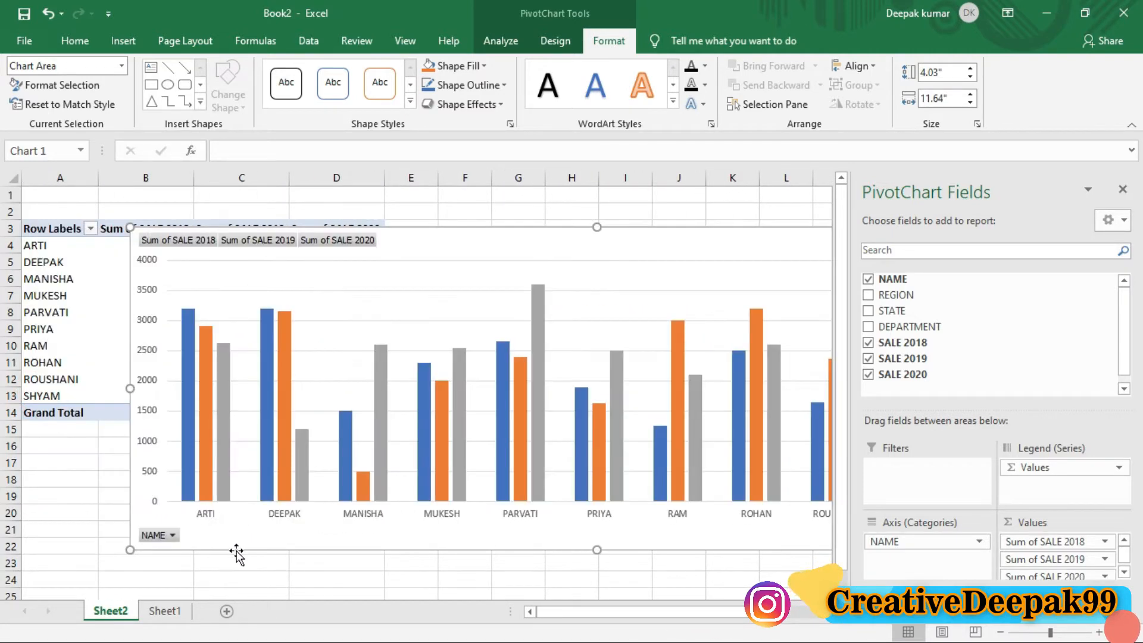
left_click_drag(237, 552, 135, 535)
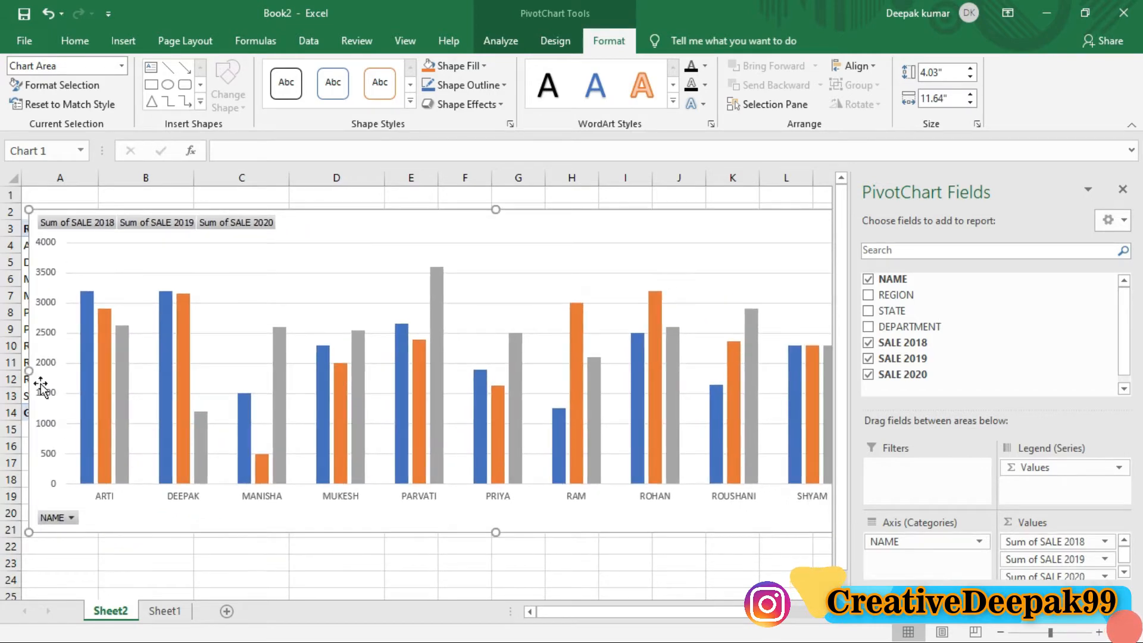
left_click_drag(27, 370, 88, 371)
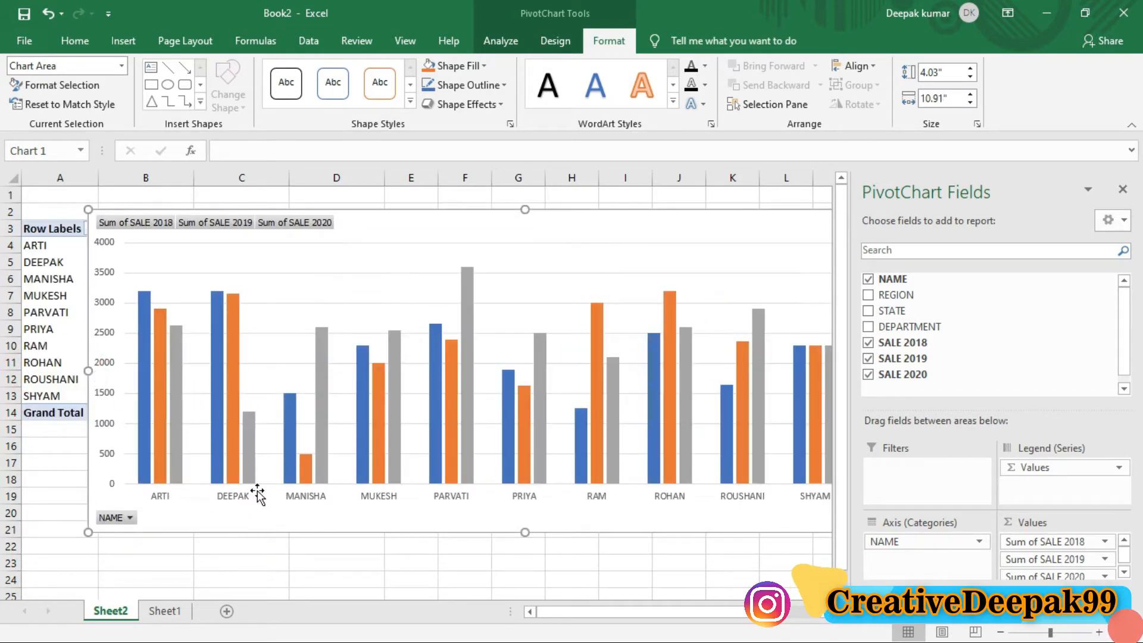
Move the PivotChart to the upper-left corner of the worksheet, starting at column A
left_click(288, 539)
left_click(283, 519)
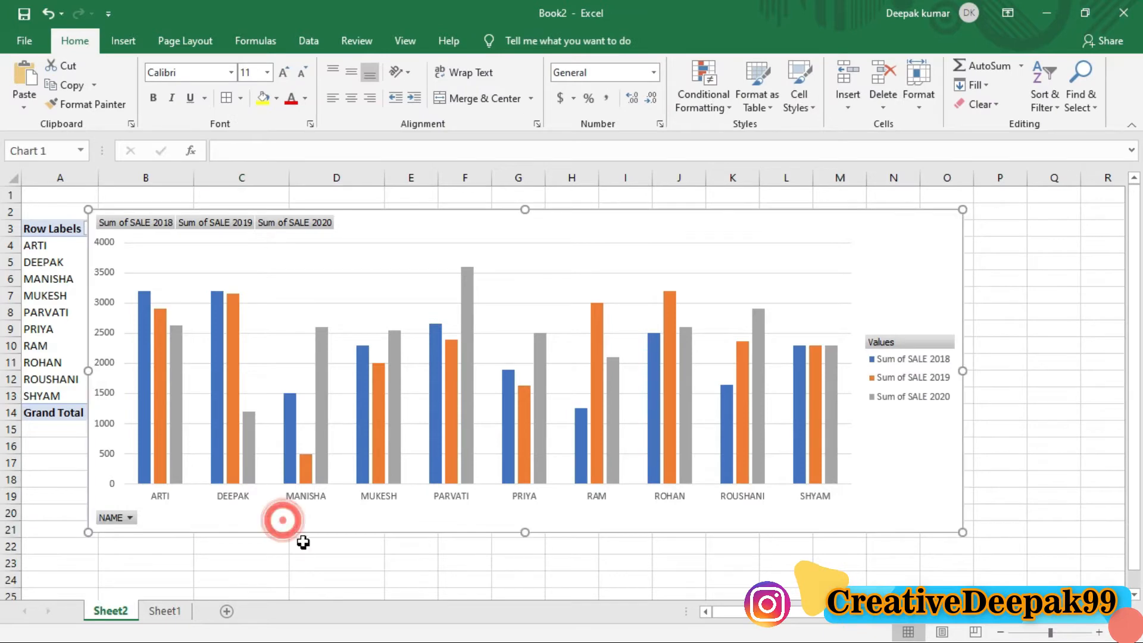
left_click_drag(301, 537, 170, 521)
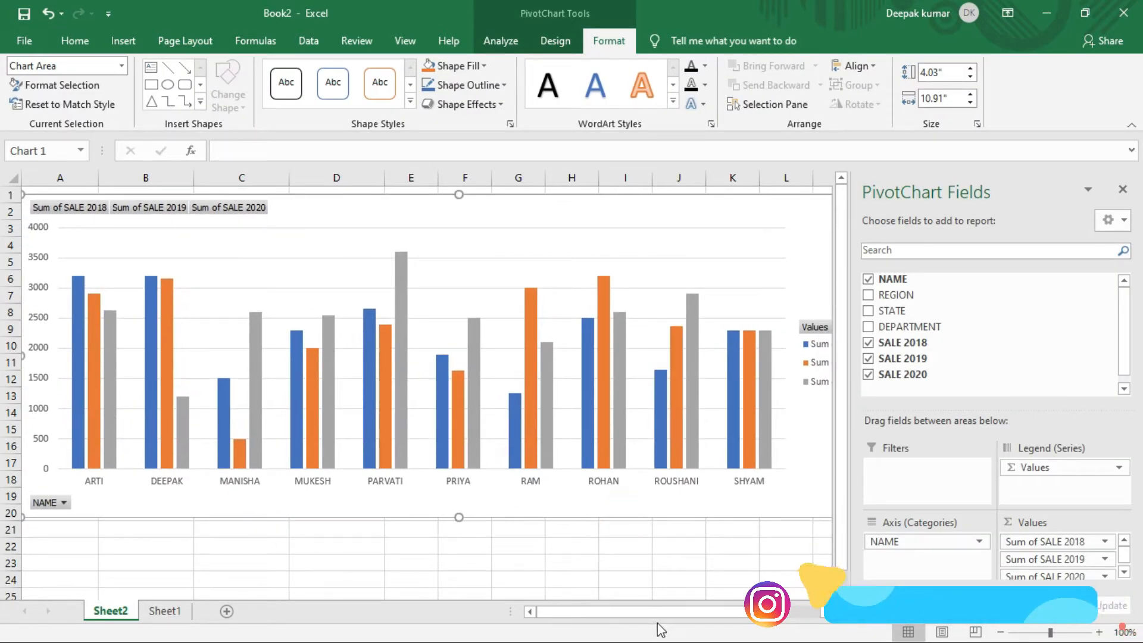
left_click_drag(655, 613, 778, 622)
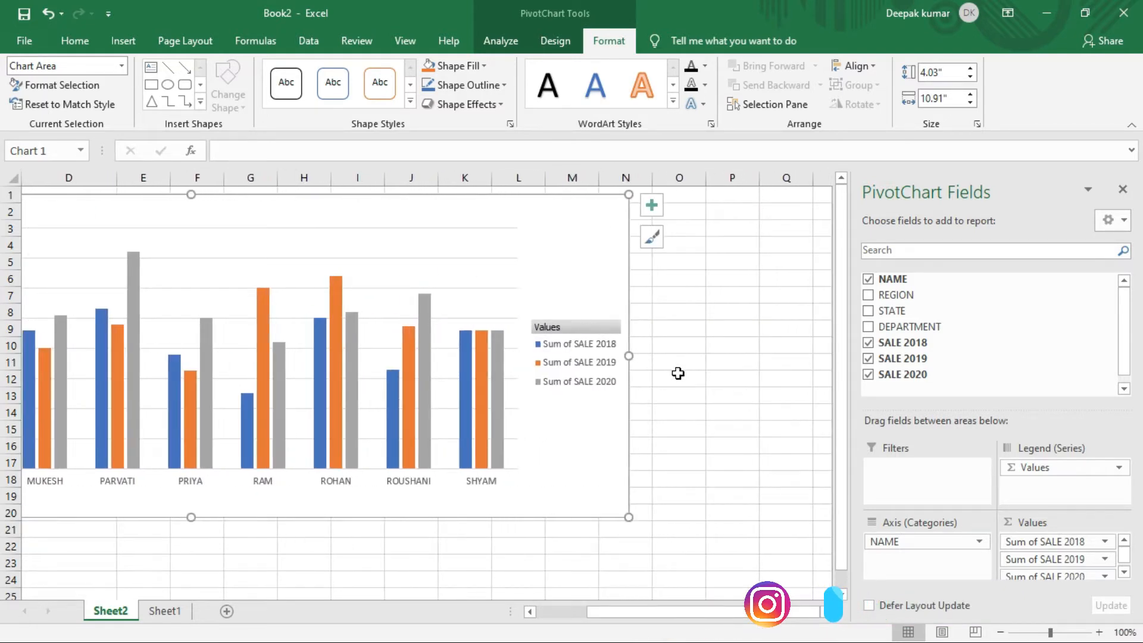
left_click_drag(519, 306, 634, 407)
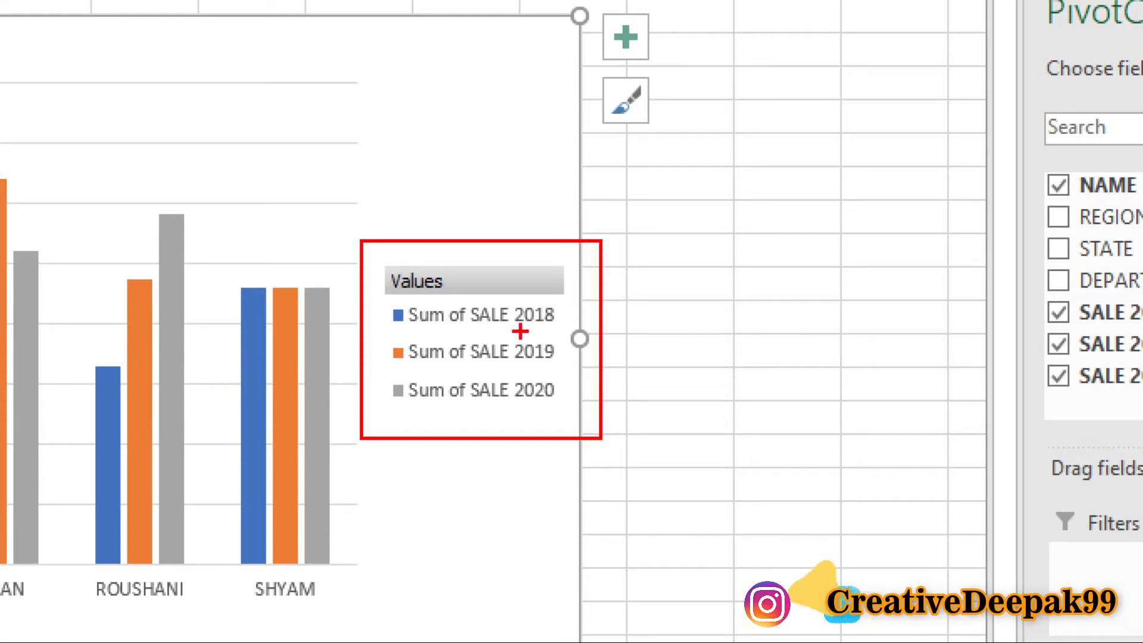
Examine the chart legend, matching the SALE 2018, SALE 2019 and SALE 2020 colours to the columns
left_click_drag(520, 322, 564, 322)
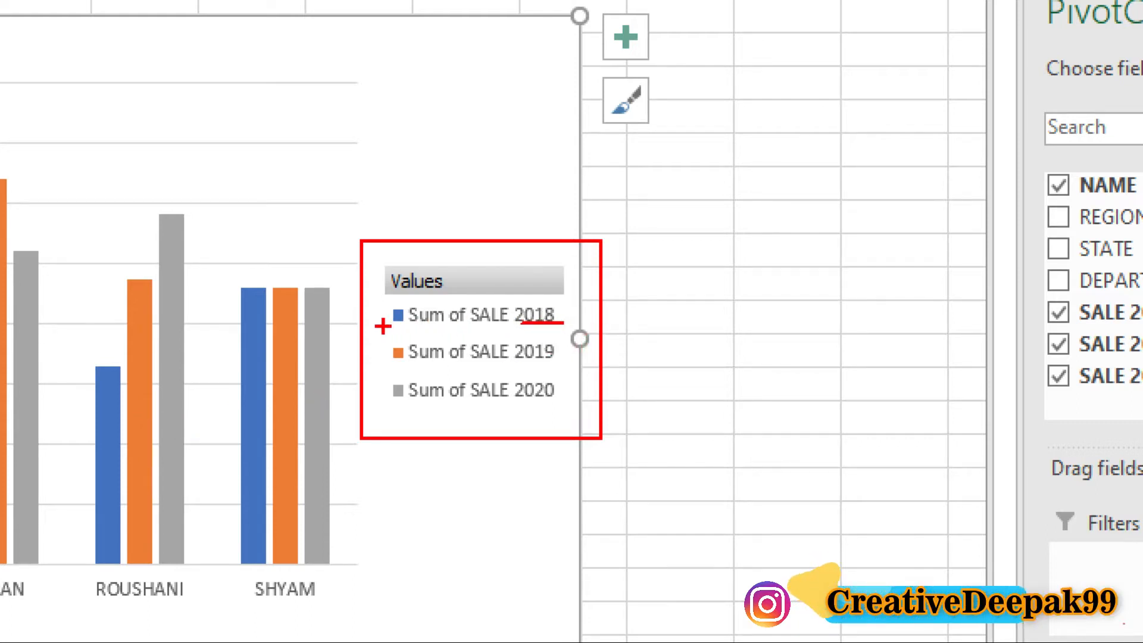
left_click_drag(389, 326, 403, 326)
mouse_move(254, 302)
left_mouse_down()
mouse_move(274, 257)
mouse_move(262, 268)
left_mouse_up()
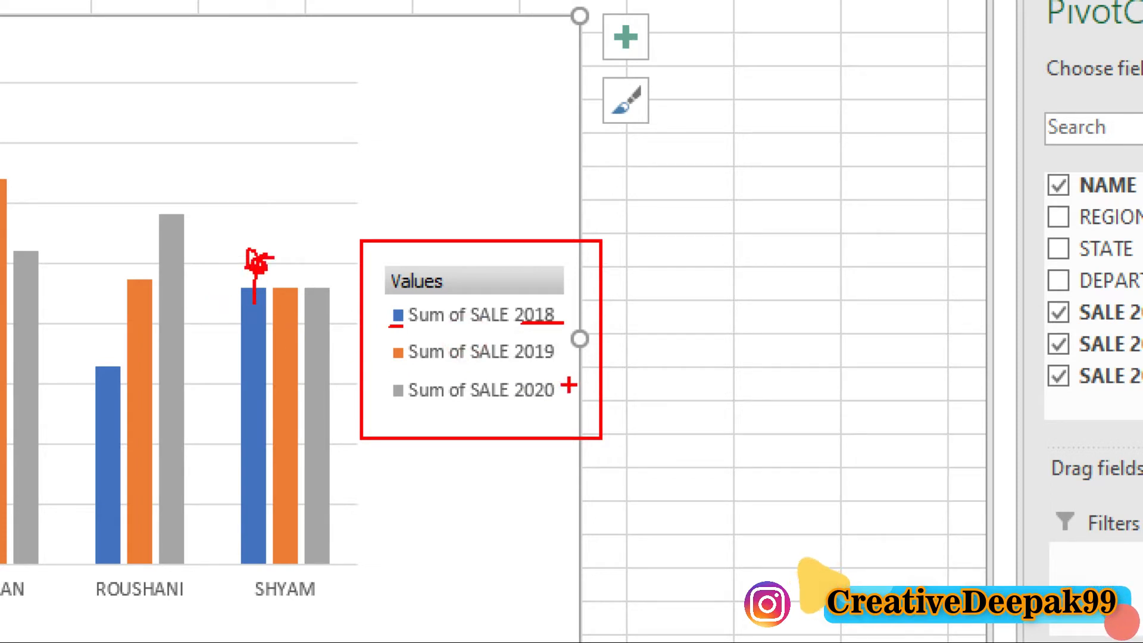
left_click_drag(387, 358, 520, 359)
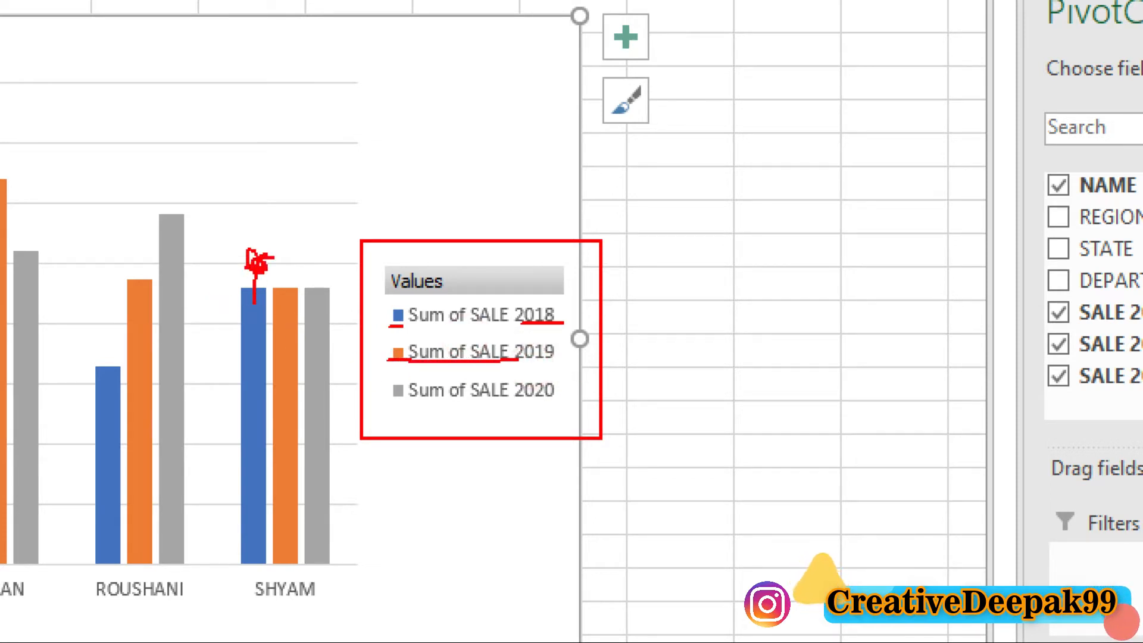
left_click_drag(137, 300, 118, 235)
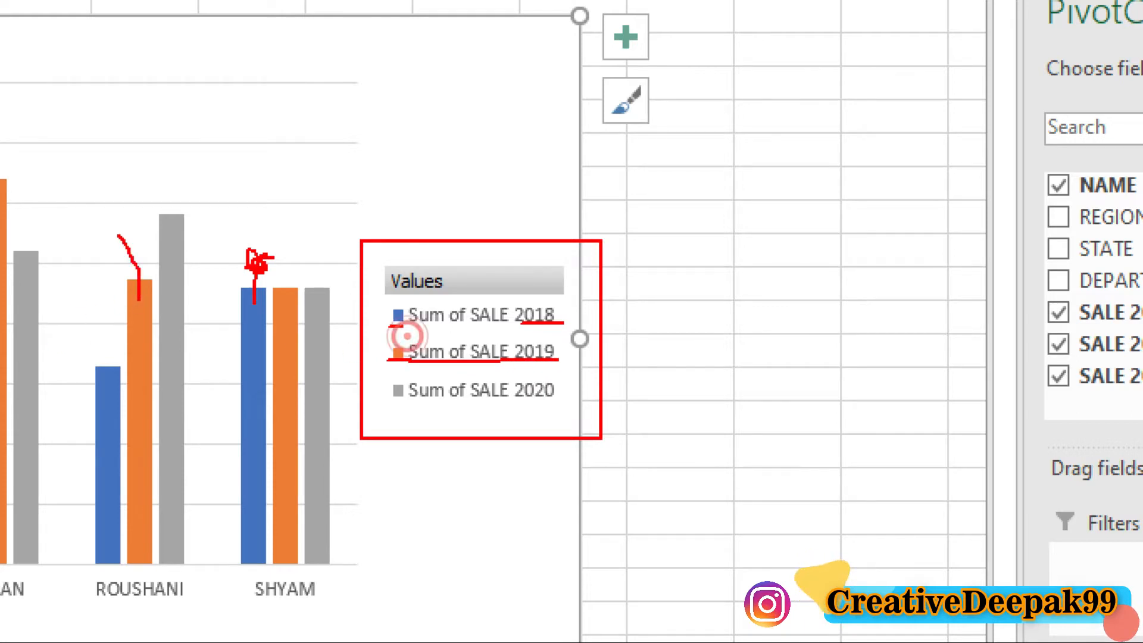
left_click_drag(281, 298, 320, 243)
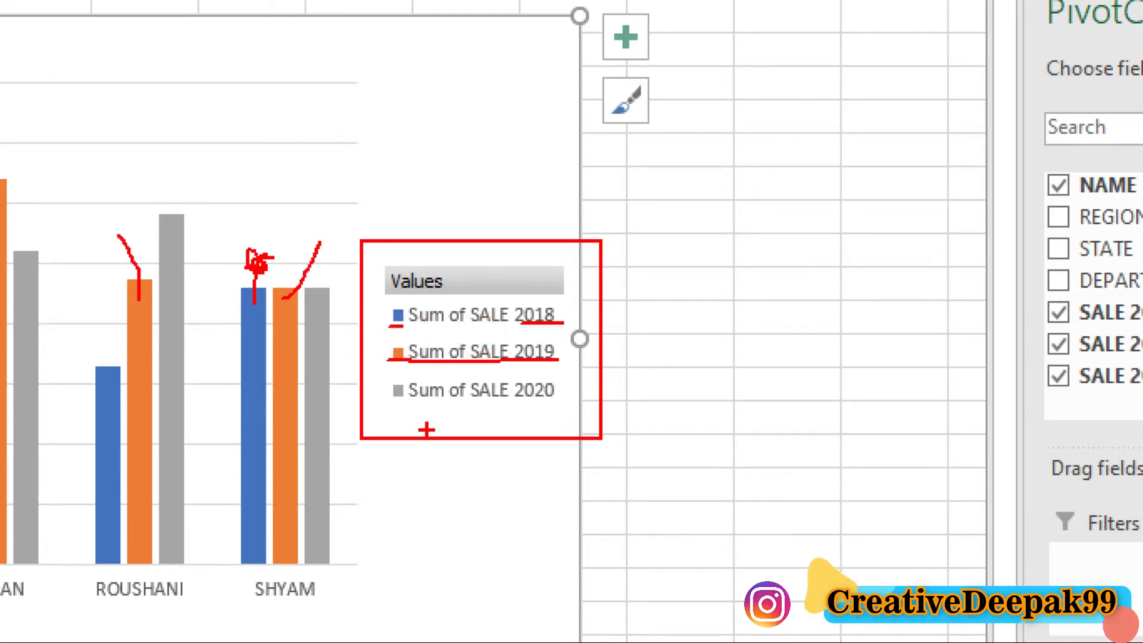
mouse_move(409, 404)
left_mouse_down()
mouse_move(391, 405)
mouse_move(498, 396)
mouse_move(366, 380)
left_mouse_up()
left_click(534, 390)
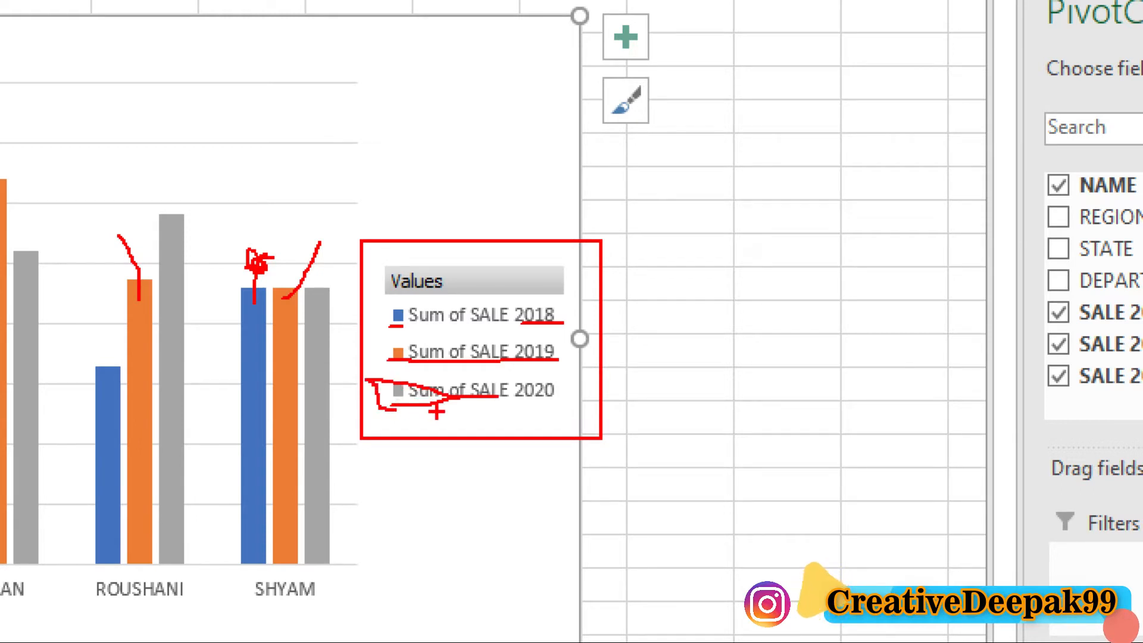
left_click_drag(165, 240, 214, 176)
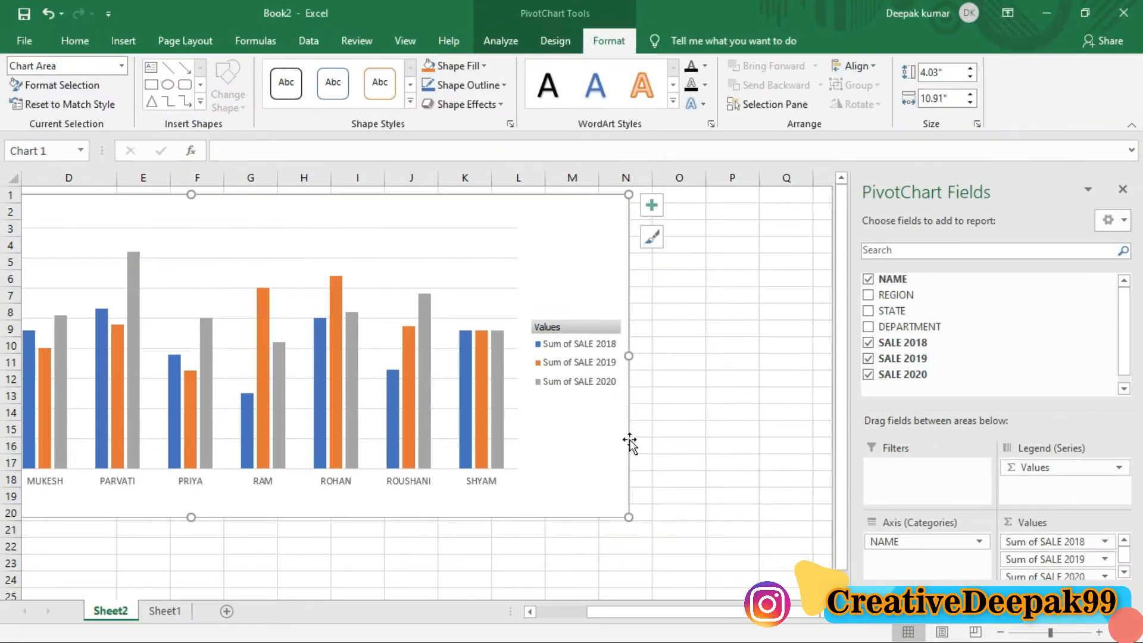
Move the PivotChart aside to uncover the PivotTable, and return it to the upper-left corner of the worksheet at column A
left_click_drag(629, 449, 777, 446)
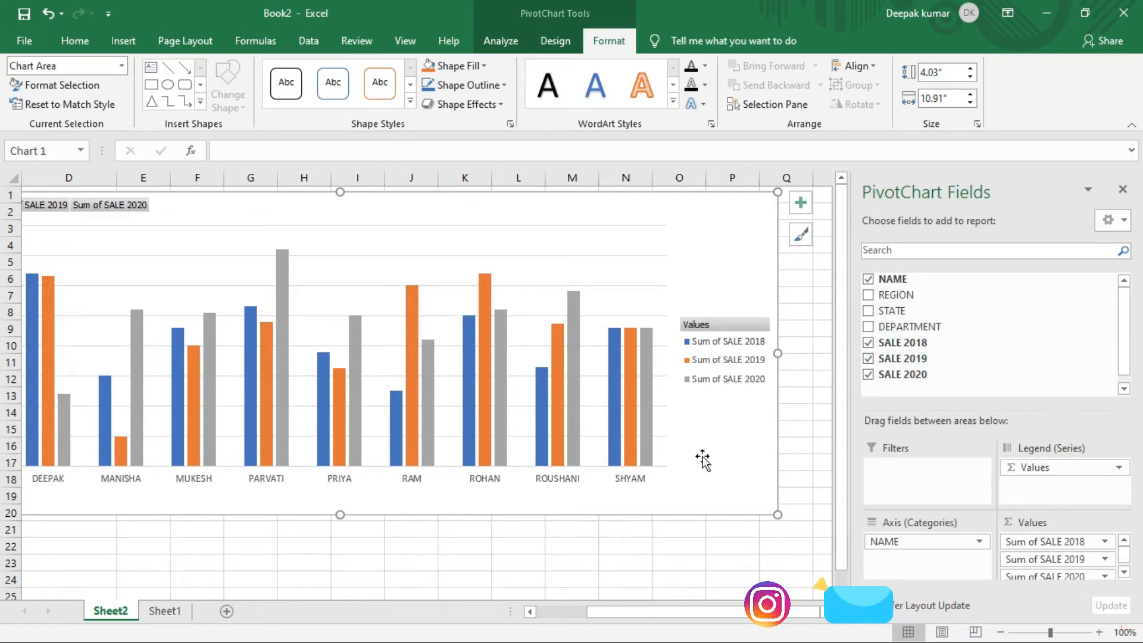
left_click_drag(650, 516, 737, 517)
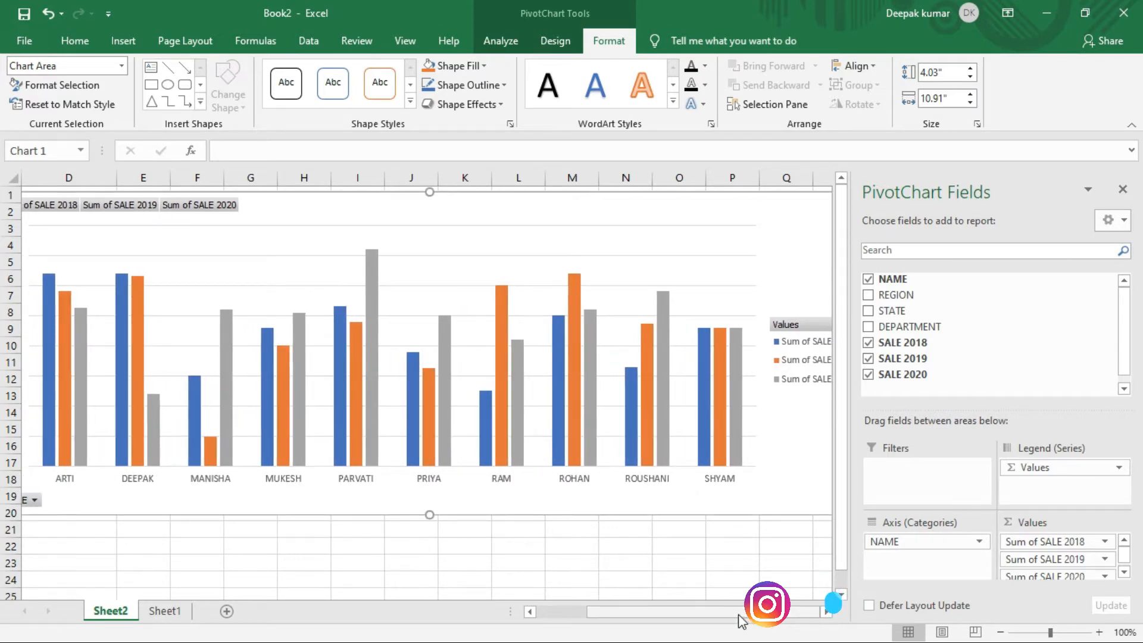
left_click_drag(740, 620, 689, 613)
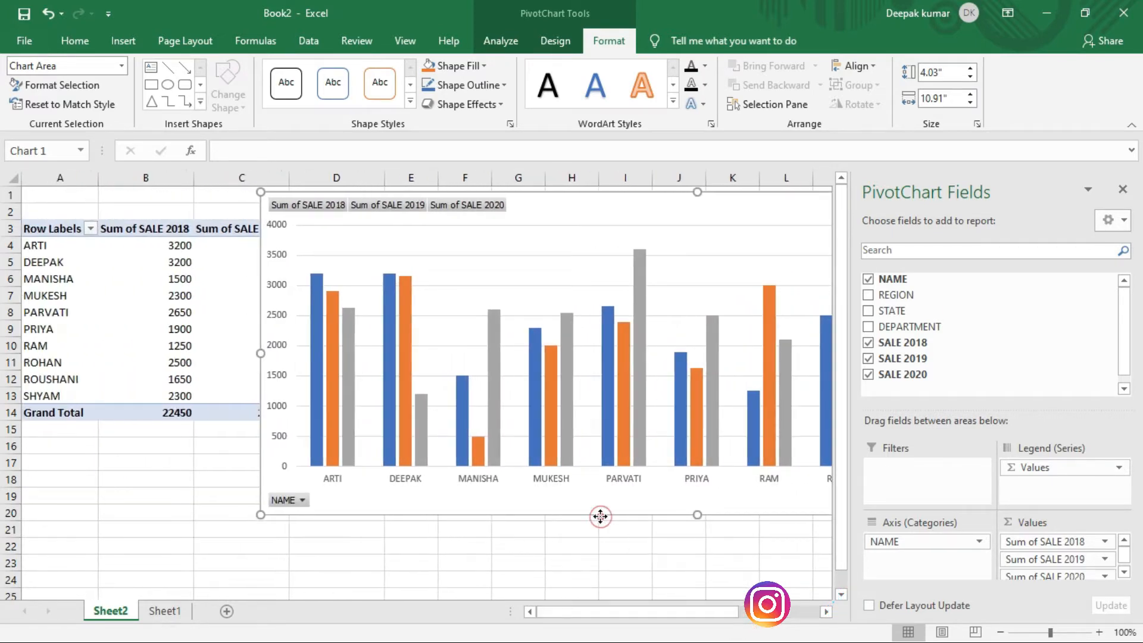
left_click_drag(602, 518, 370, 509)
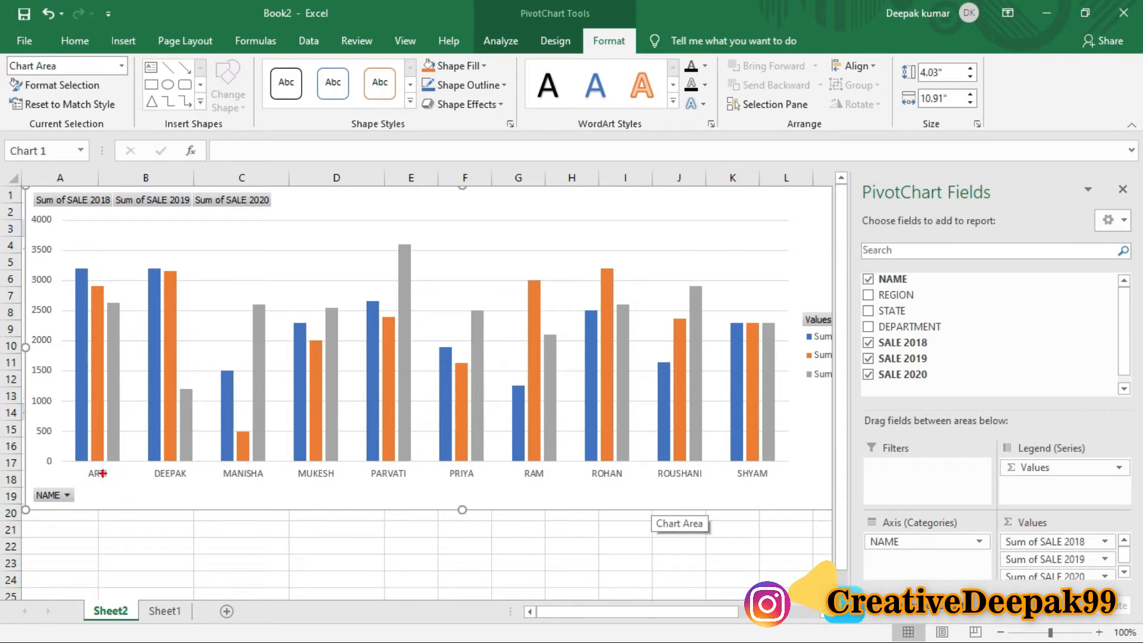
Replace NAME with DEPARTMENT as the PivotChart's axis field, keeping the three SALE fields as values
mouse_move(76, 463)
left_mouse_down()
mouse_move(192, 498)
mouse_move(599, 506)
mouse_move(776, 488)
left_mouse_up()
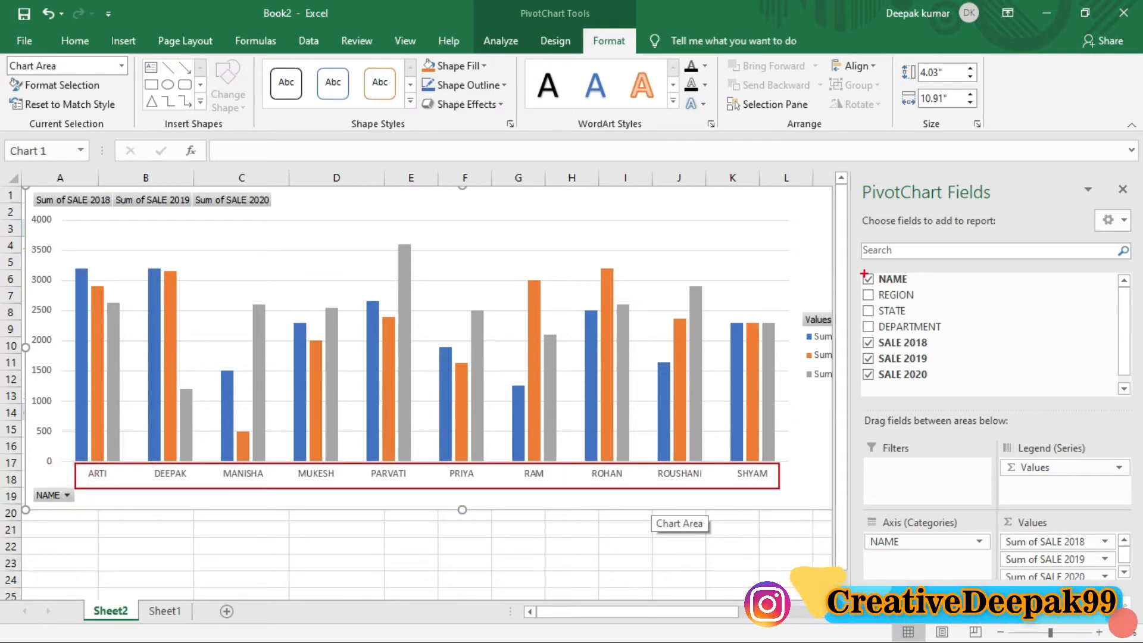
left_click_drag(857, 269, 913, 284)
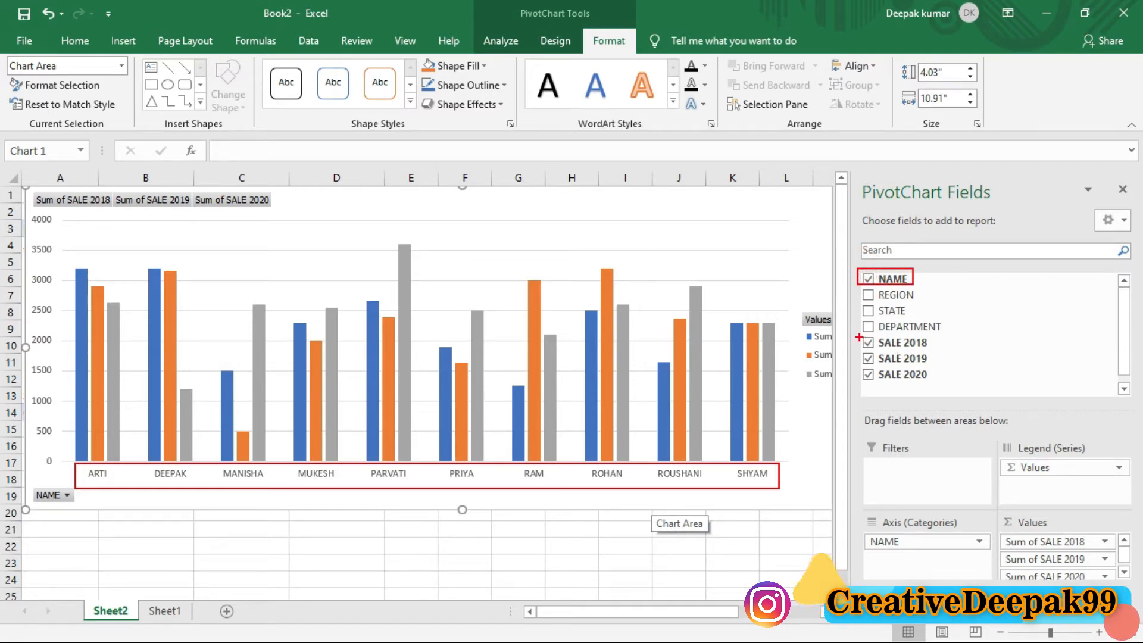
left_click_drag(858, 337, 939, 386)
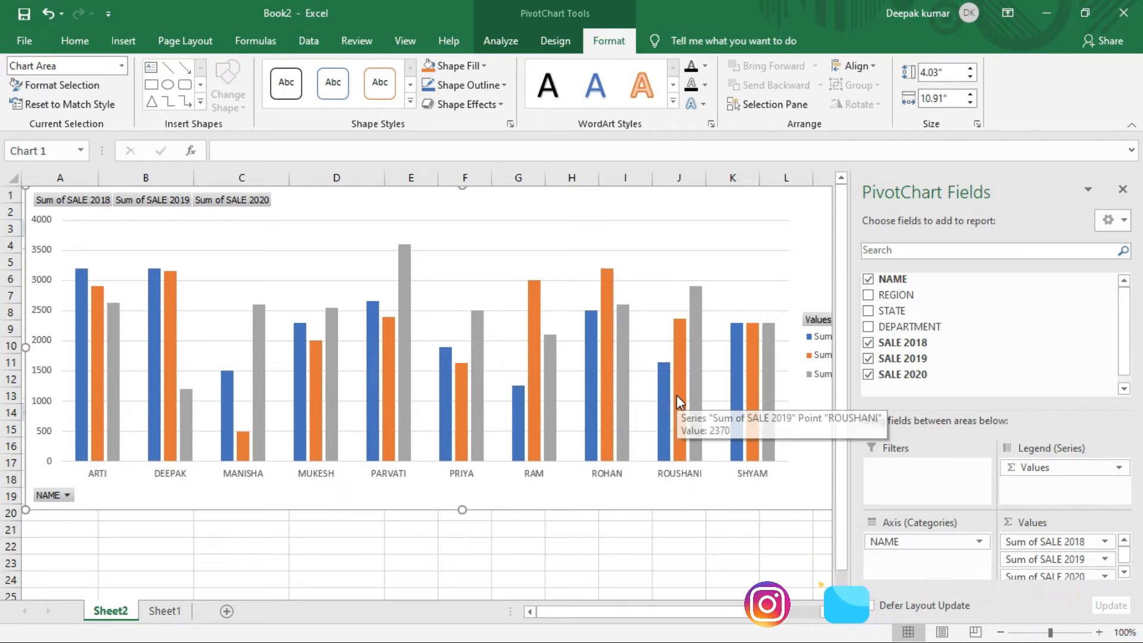
left_click(870, 279)
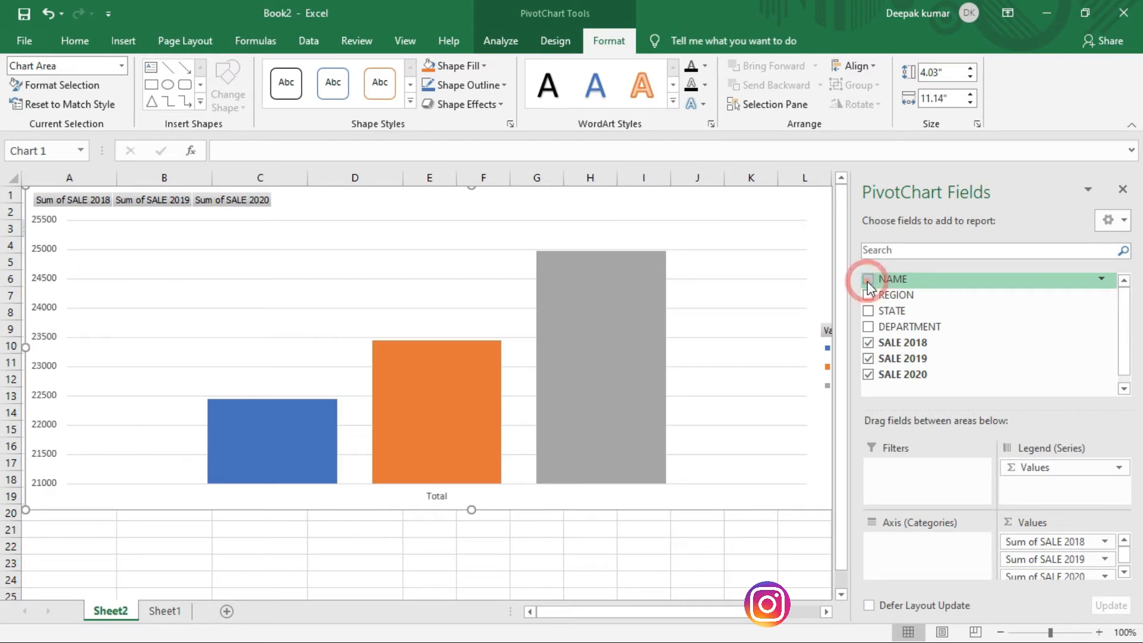
left_click(868, 328)
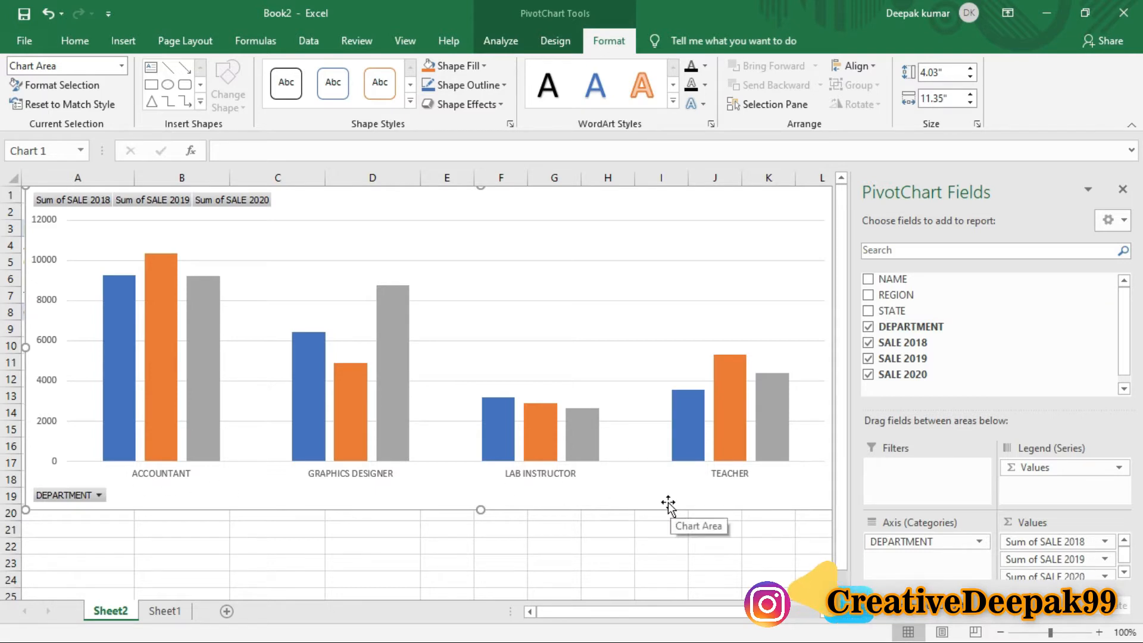
Add NAME beneath DEPARTMENT in the PivotChart's axis categories to group the employees by department
mouse_move(120, 461)
left_mouse_down()
mouse_move(164, 489)
mouse_move(200, 485)
left_mouse_up()
mouse_move(302, 466)
left_mouse_down()
mouse_move(409, 498)
mouse_move(410, 488)
left_mouse_up()
left_click_drag(496, 465, 595, 493)
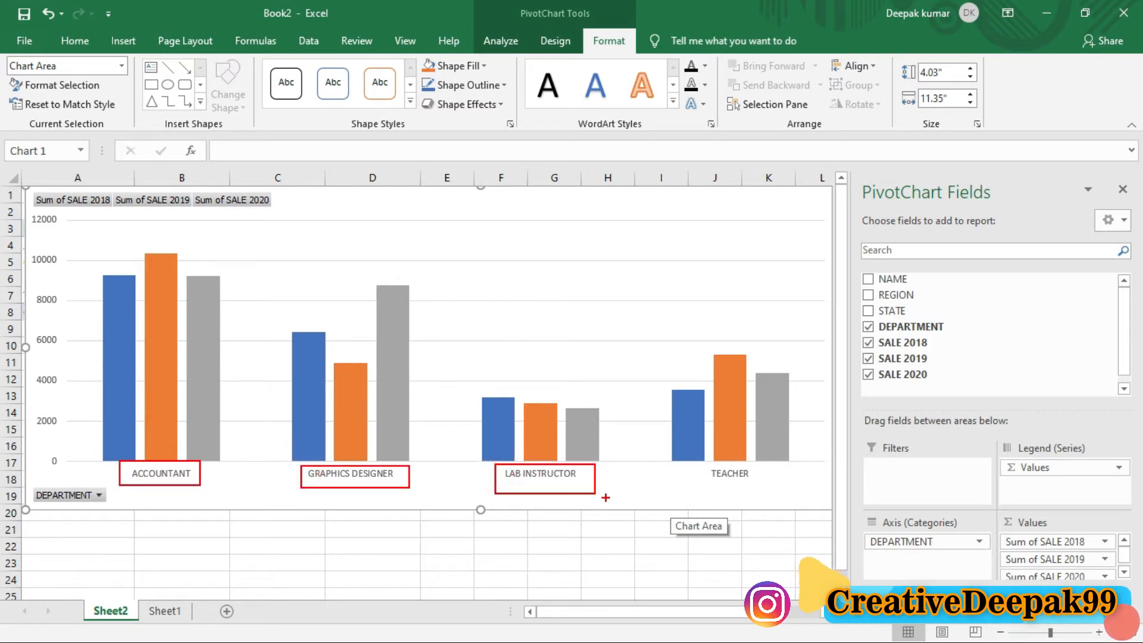
left_click_drag(697, 460, 784, 479)
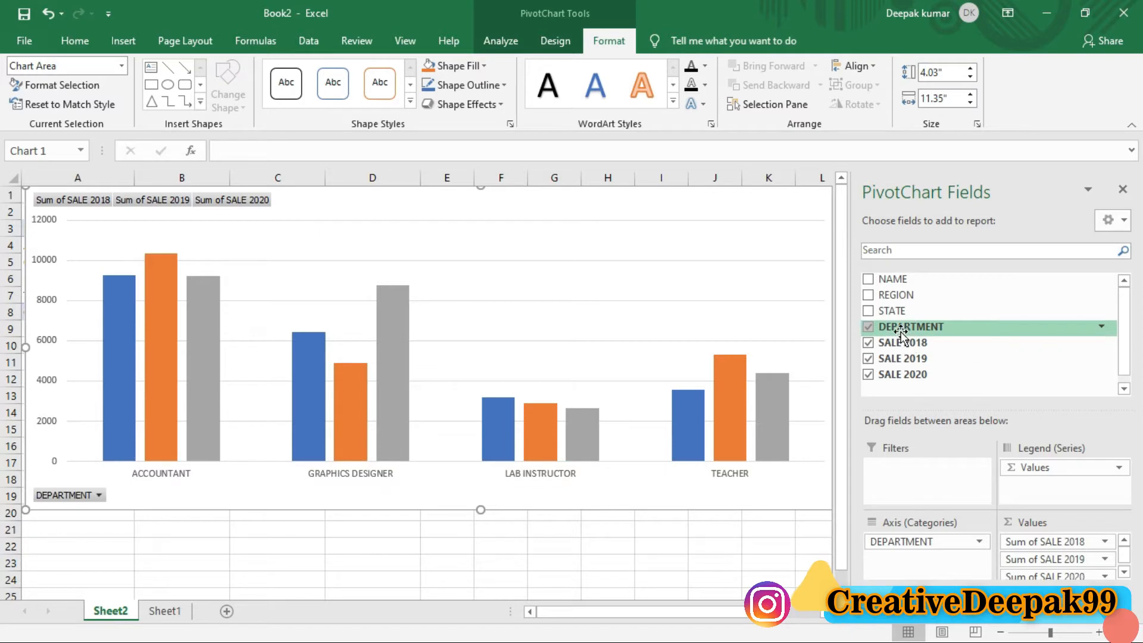
left_click(868, 278)
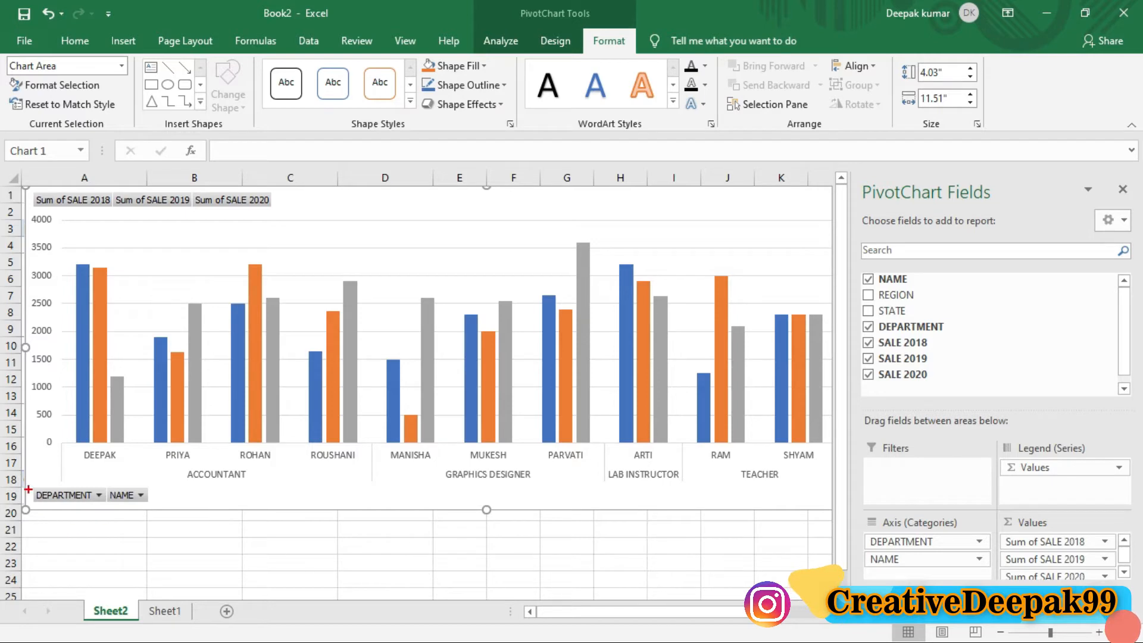
Examine which employee names are grouped under ACCOUNTANT, GRAPHICS DESIGNER, LAB INSTRUCTOR and TEACHER on the chart's axis
mouse_move(72, 445)
left_mouse_down()
mouse_move(162, 468)
mouse_move(372, 489)
left_mouse_up()
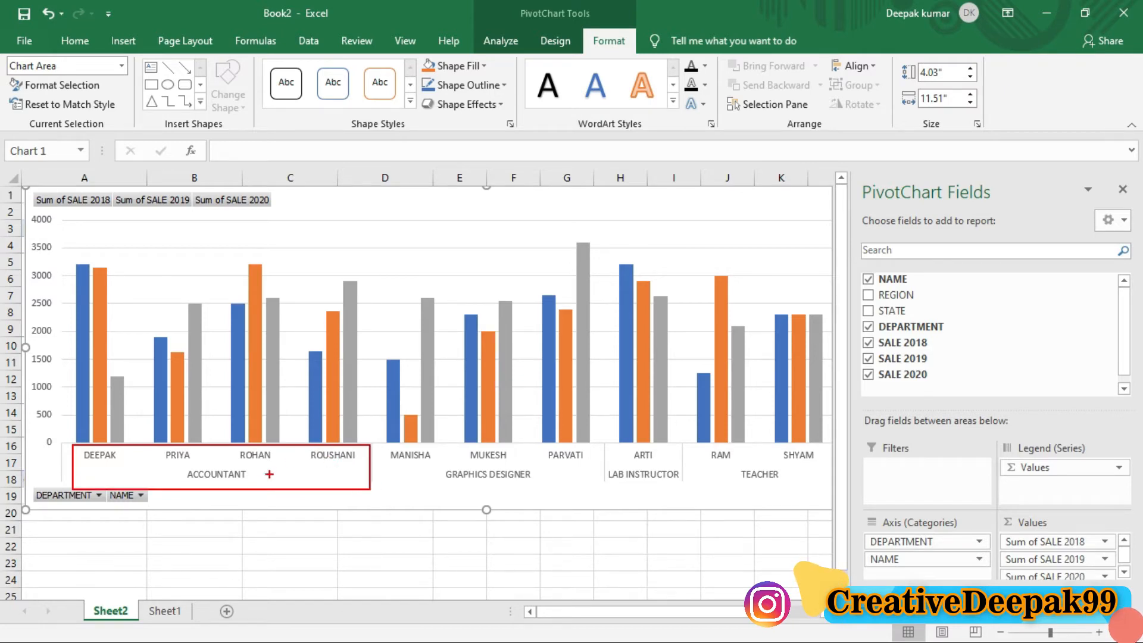
left_click_drag(182, 465, 264, 485)
left_click_drag(109, 464, 173, 457)
left_click_drag(253, 454, 265, 448)
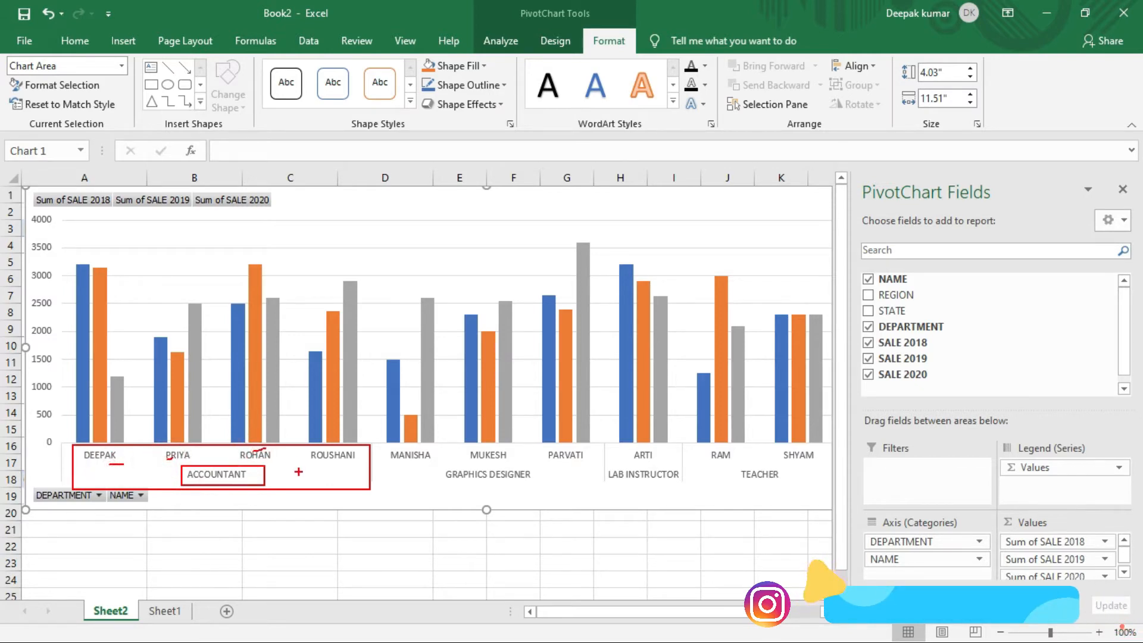
left_click(340, 466)
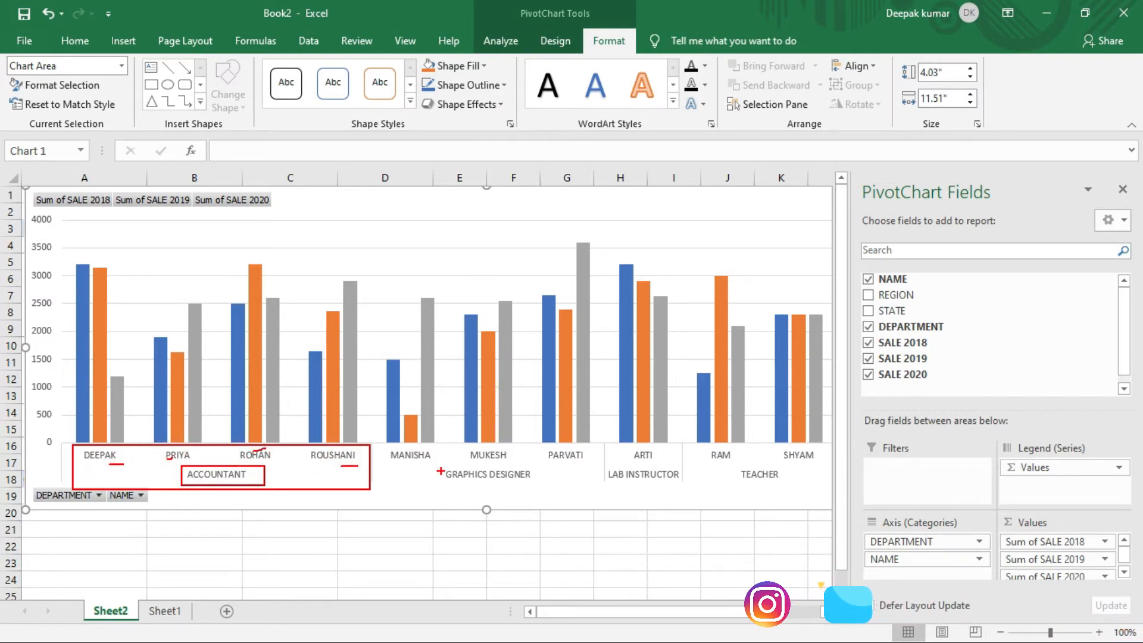
left_click_drag(440, 469, 539, 492)
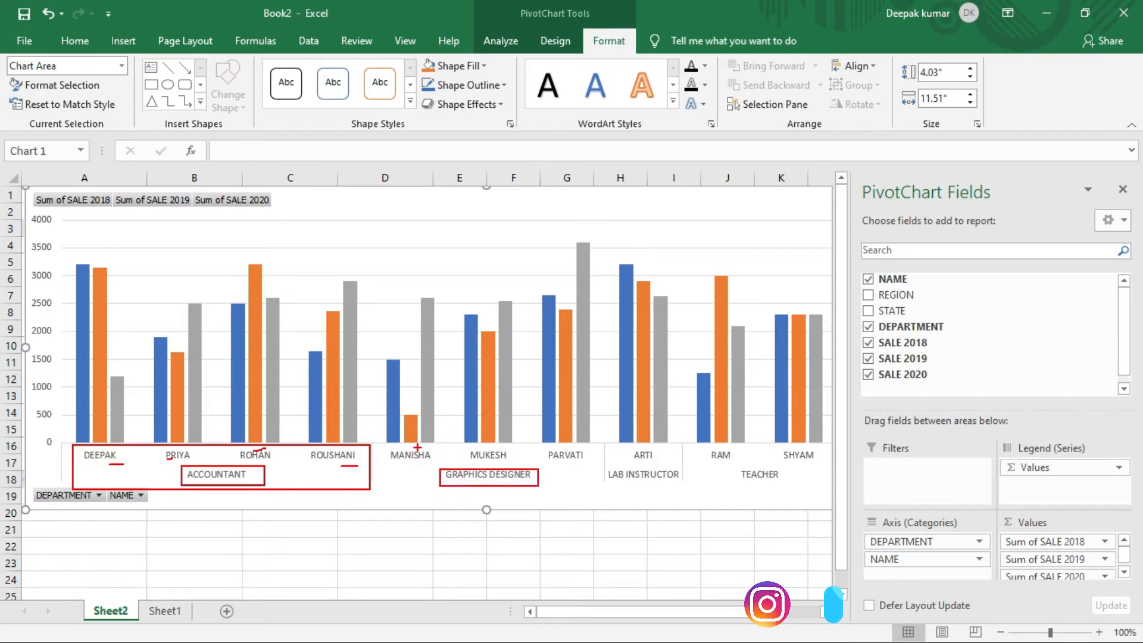
left_click_drag(412, 462, 488, 462)
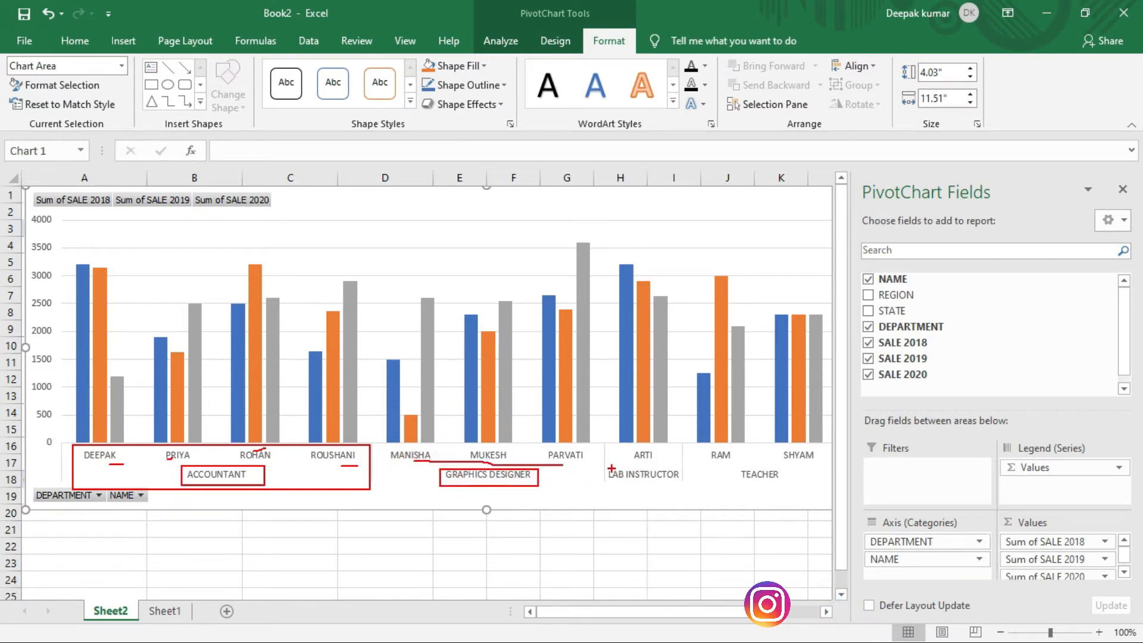
left_click_drag(602, 469, 685, 482)
left_click_drag(627, 450, 662, 462)
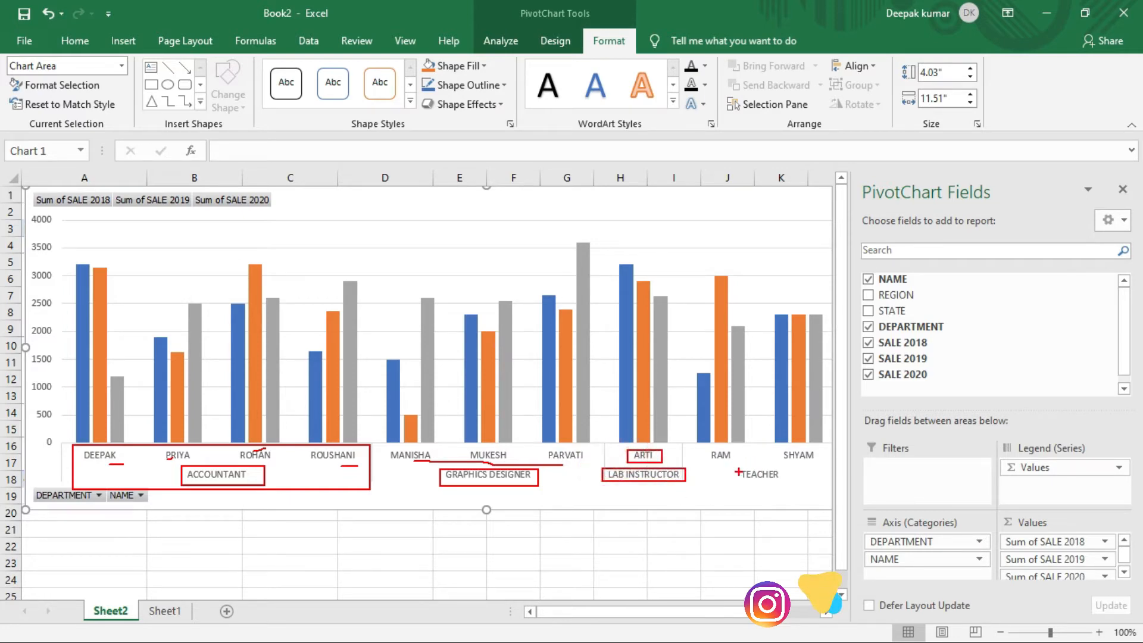
left_click_drag(735, 463, 780, 486)
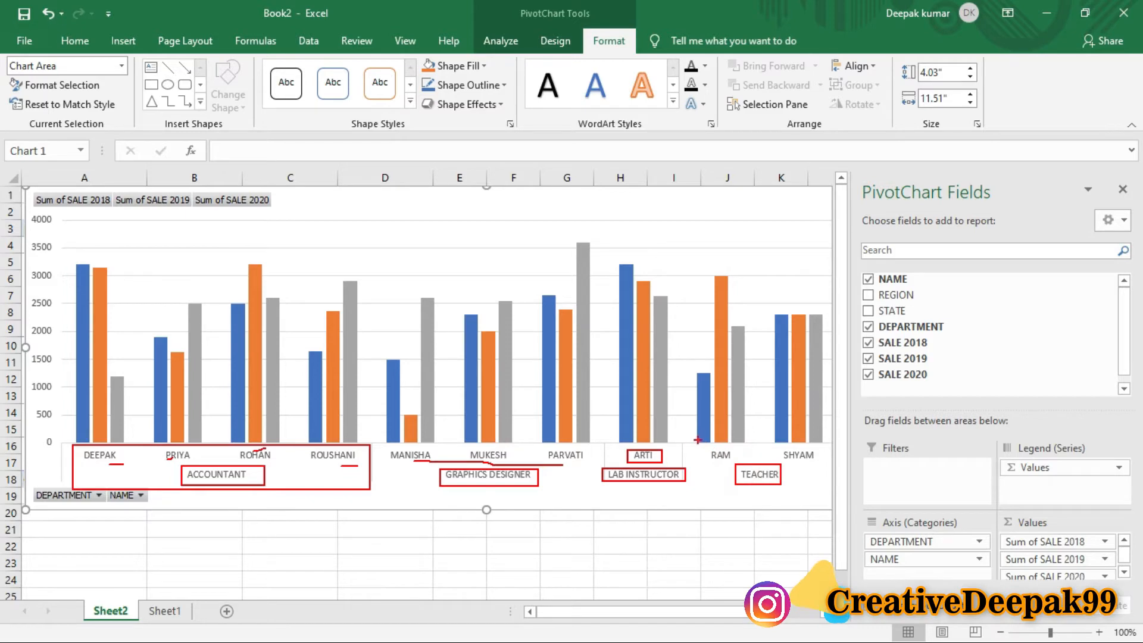
left_click_drag(697, 440, 821, 463)
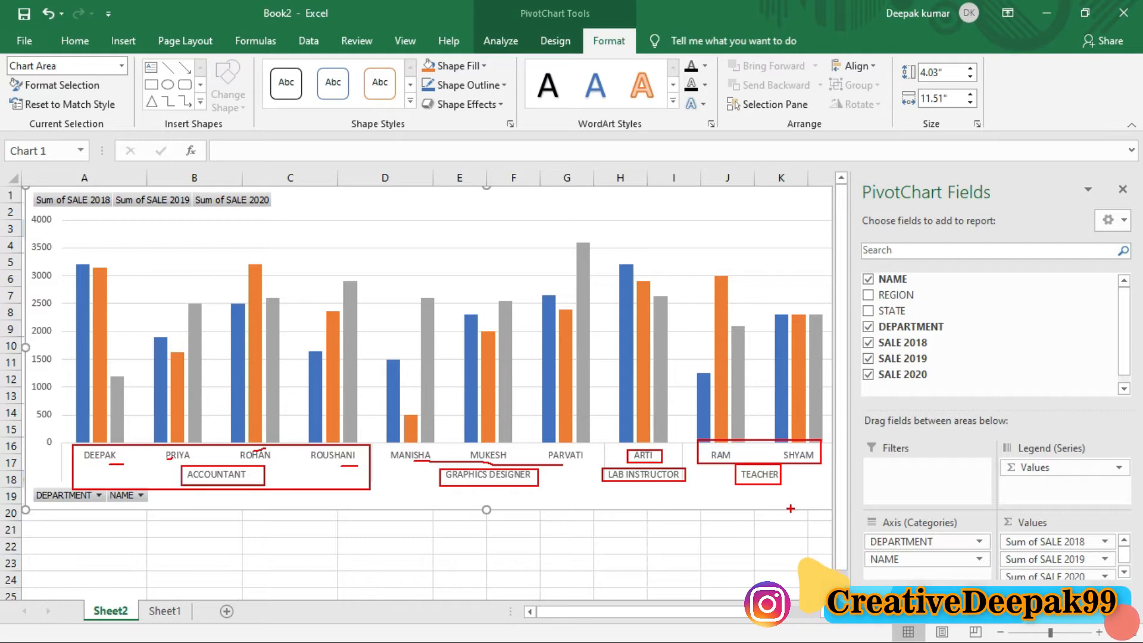
key("Escape")
Reverse the axis field order so that NAME comes first with DEPARTMENT nested beneath it
left_click(870, 327)
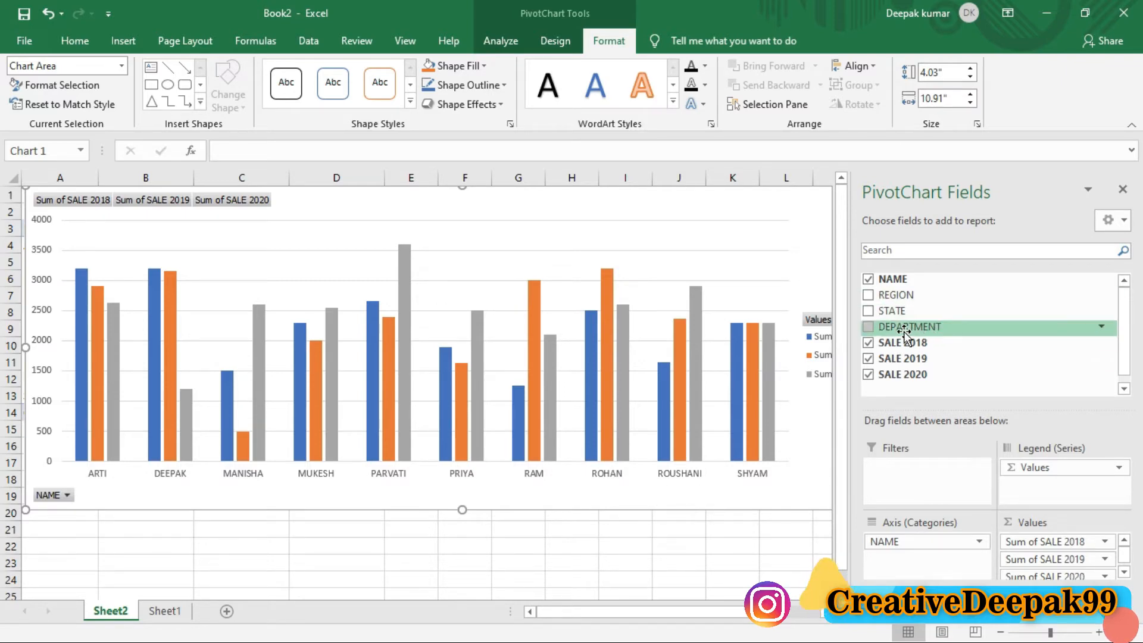
left_click(868, 278)
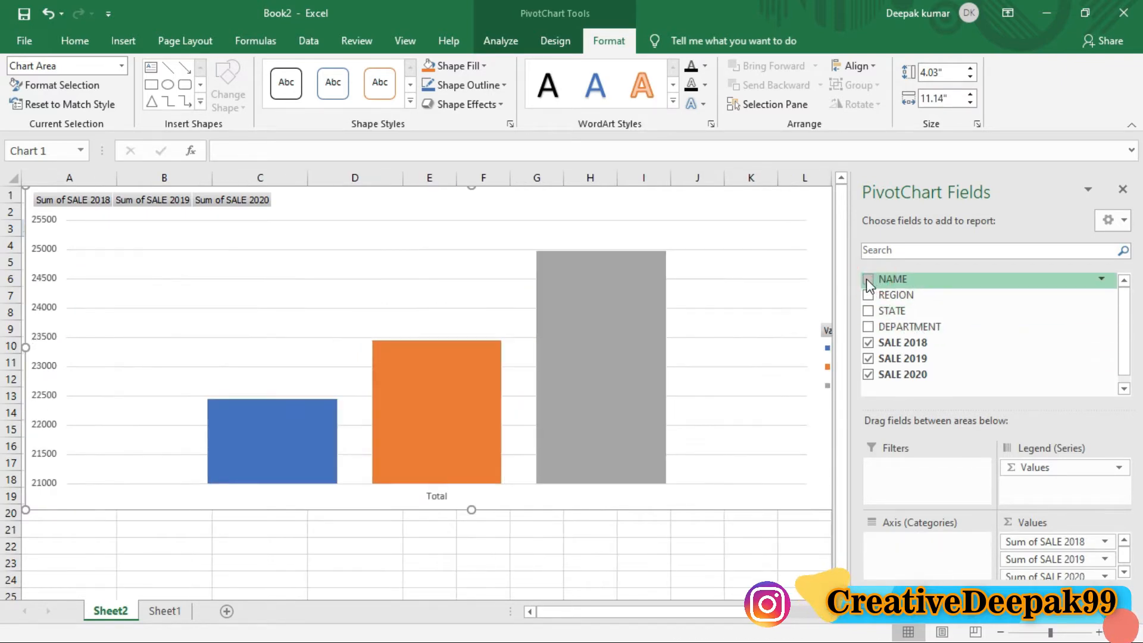
left_click(867, 279)
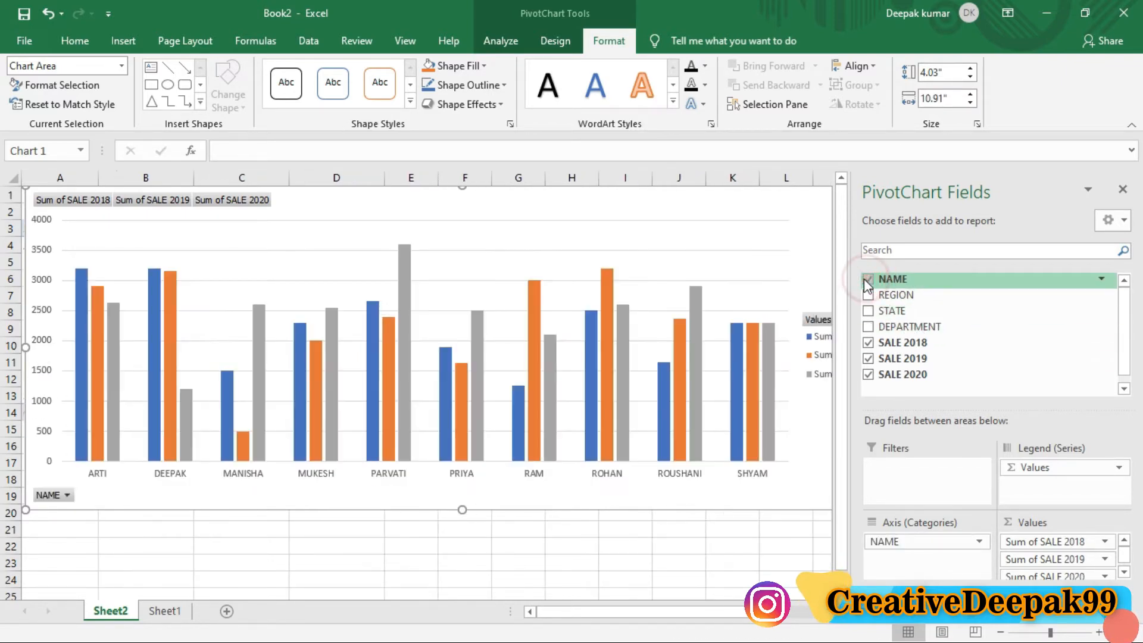
left_click(868, 327)
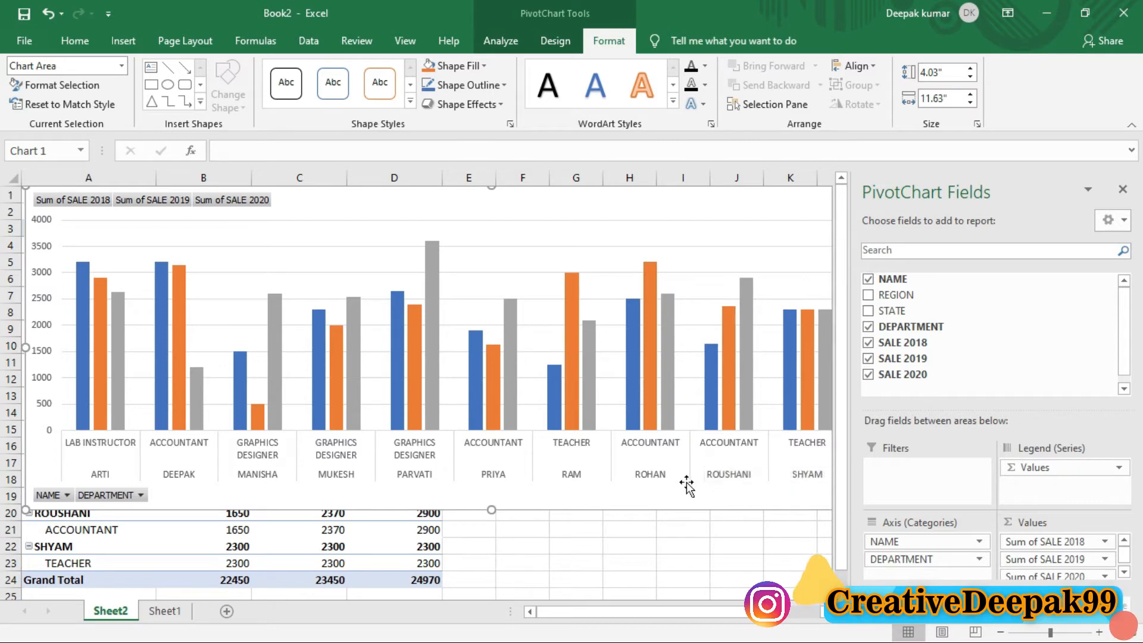
Remove NAME from the axis and add it again beneath DEPARTMENT, grouping the names by department
left_click(867, 278)
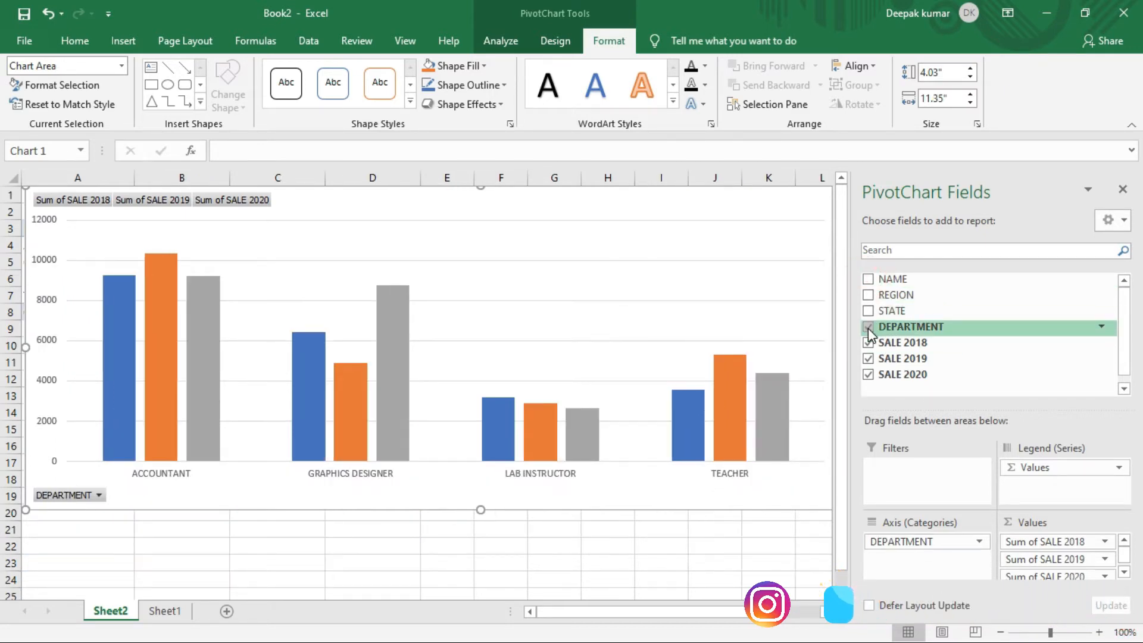
left_click(870, 279)
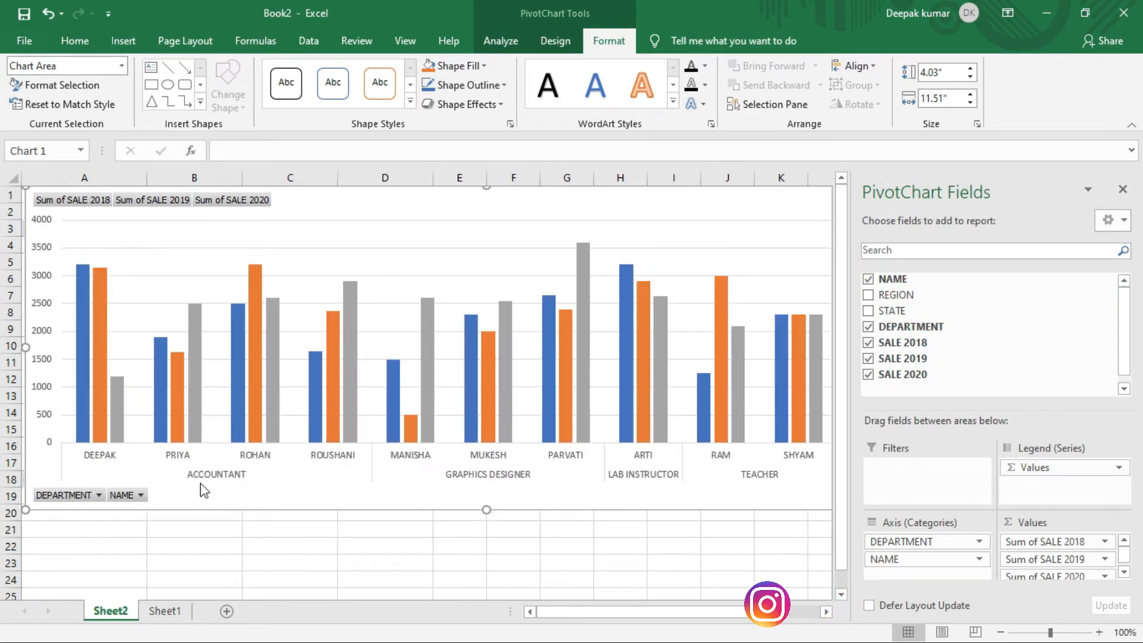
left_click_drag(183, 465, 248, 491)
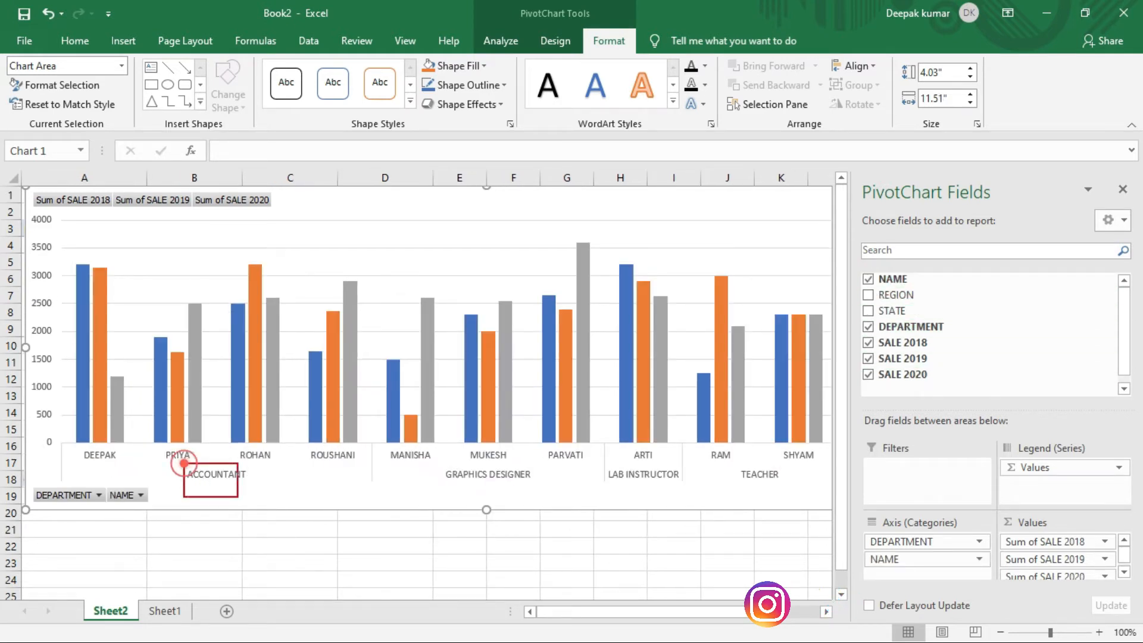
left_click_drag(72, 447, 358, 467)
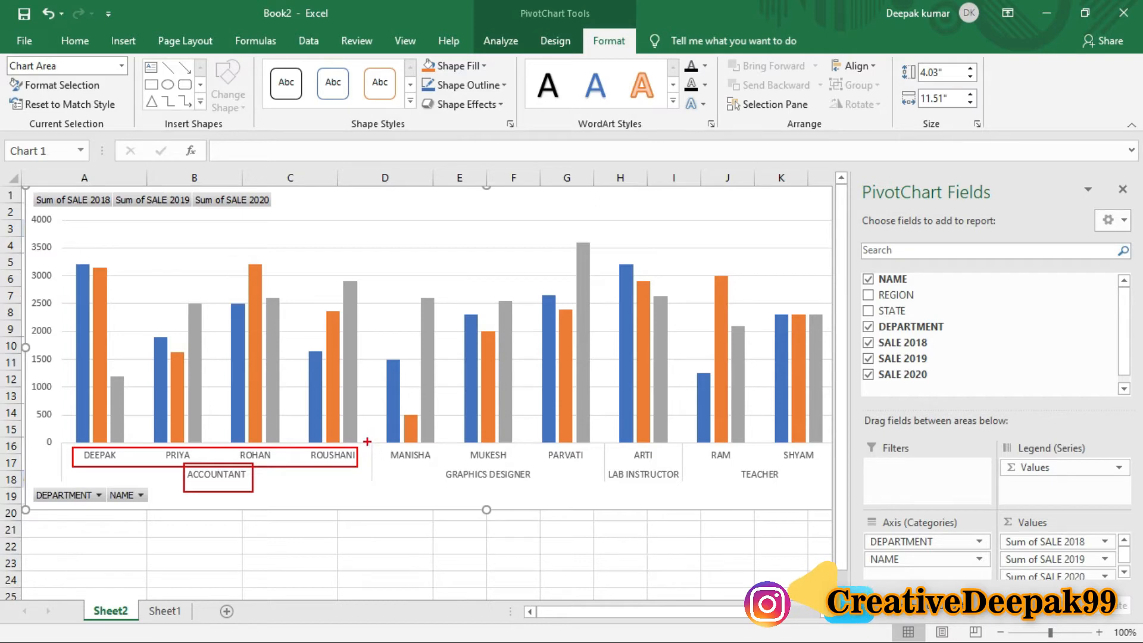
Examine the divider lines separating the department groups on the chart's category axis
left_click_drag(364, 440, 381, 501)
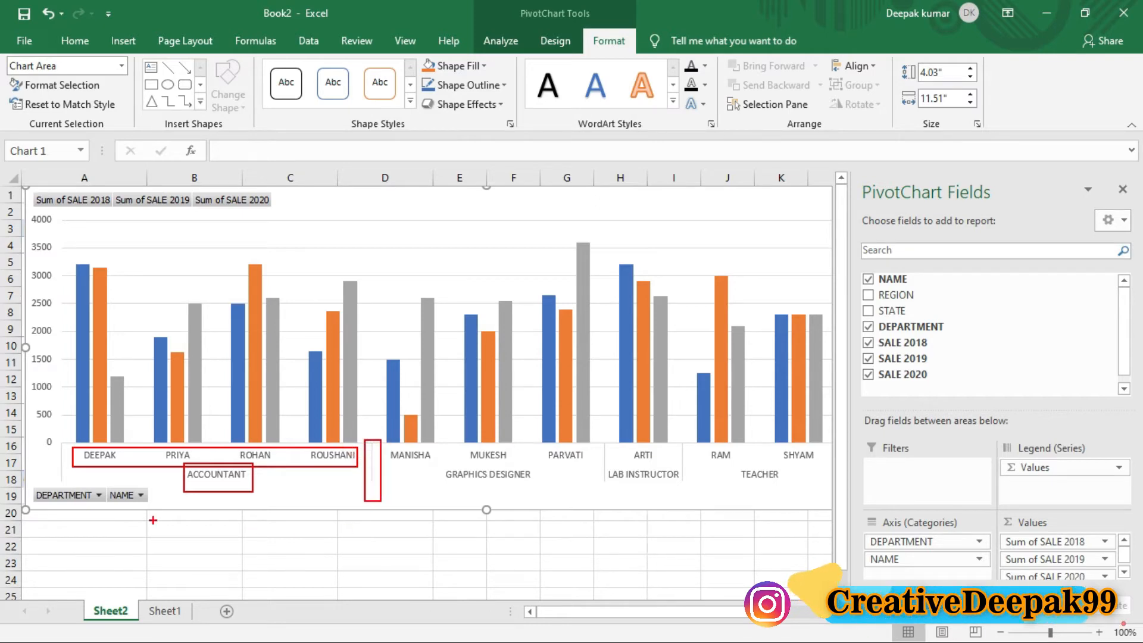
left_click_drag(55, 441, 69, 489)
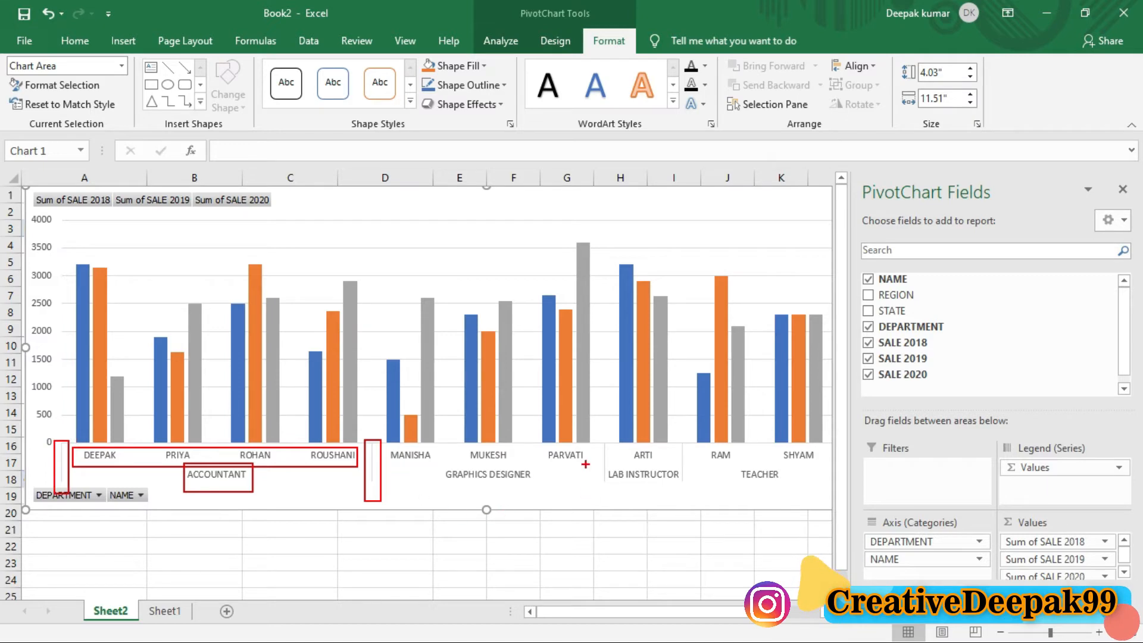
left_click_drag(597, 441, 612, 498)
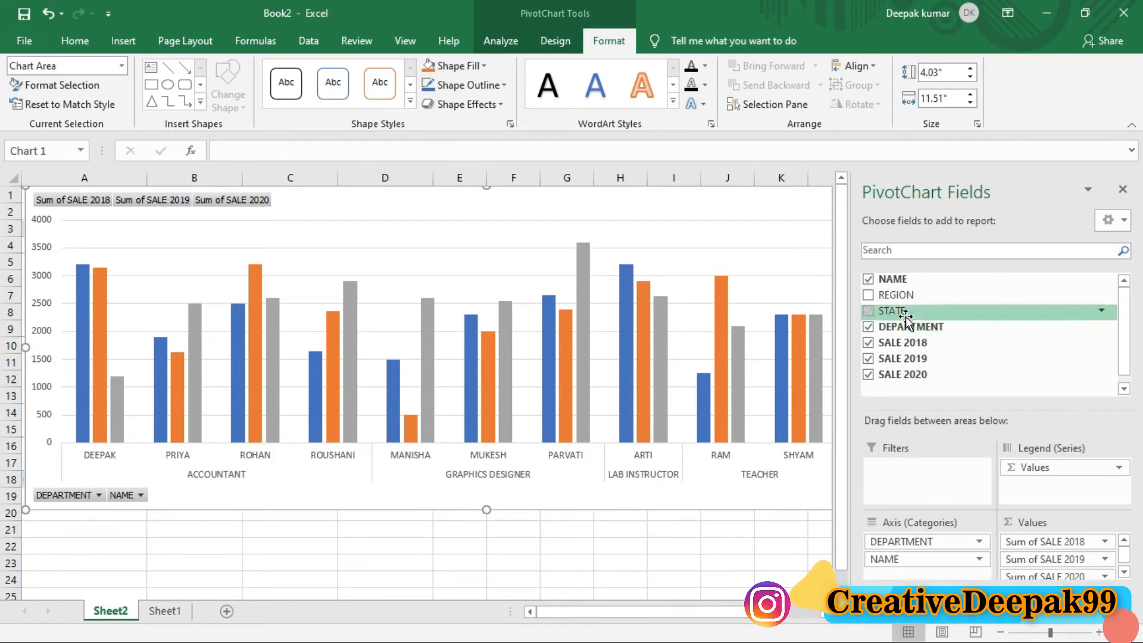
Remove DEPARTMENT from the chart's axis and add STATE beneath NAME
left_click(867, 328)
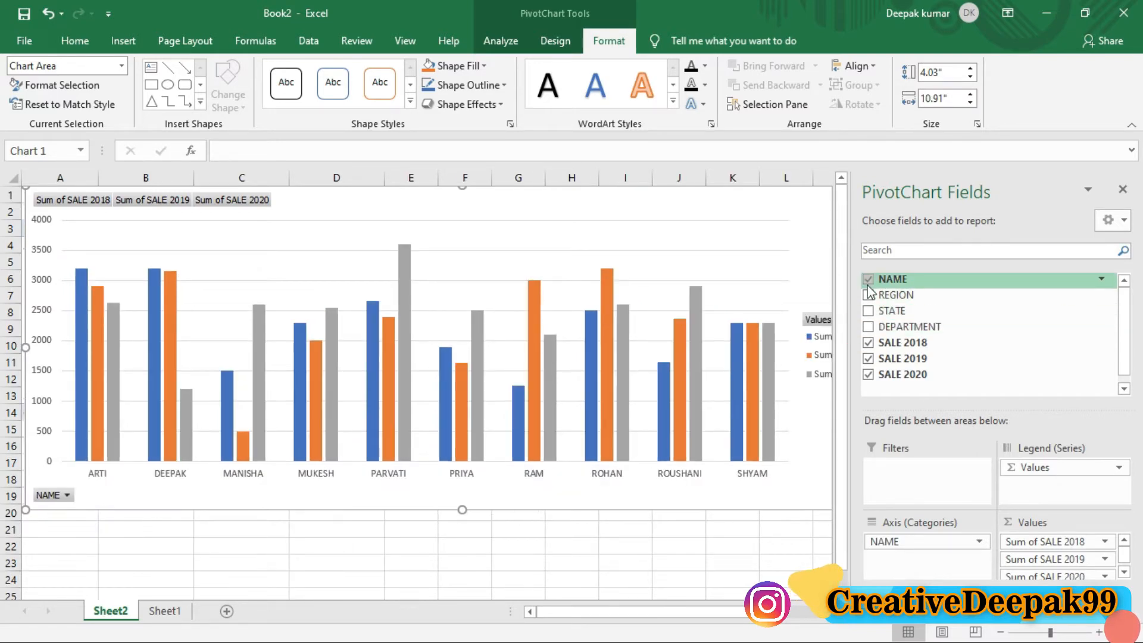
left_click(867, 279)
left_click(868, 279)
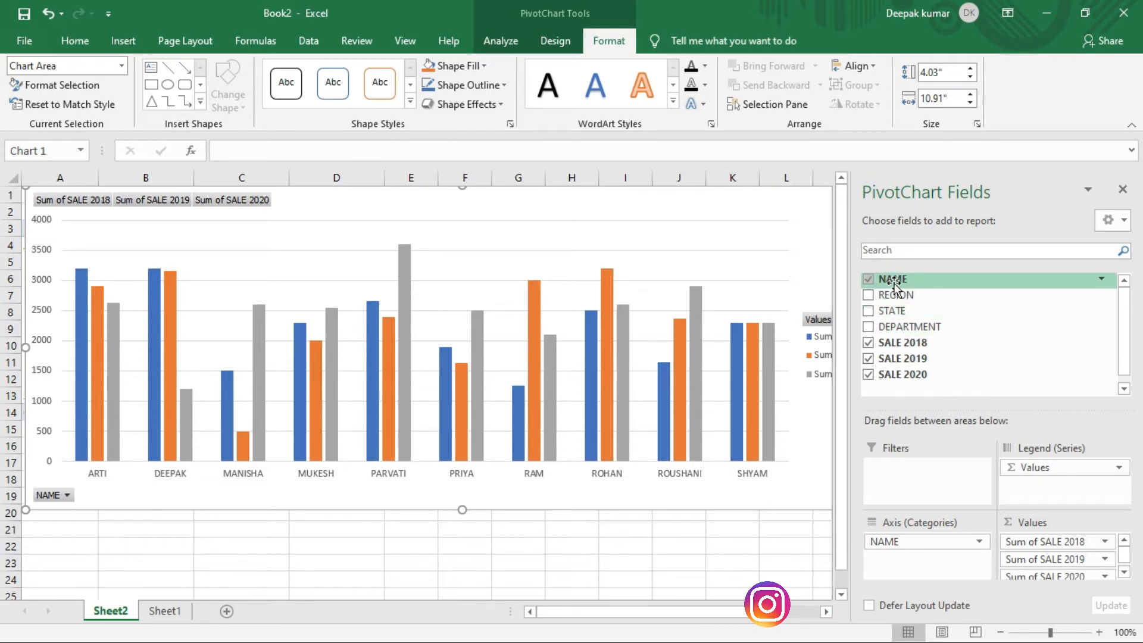
left_click(869, 311)
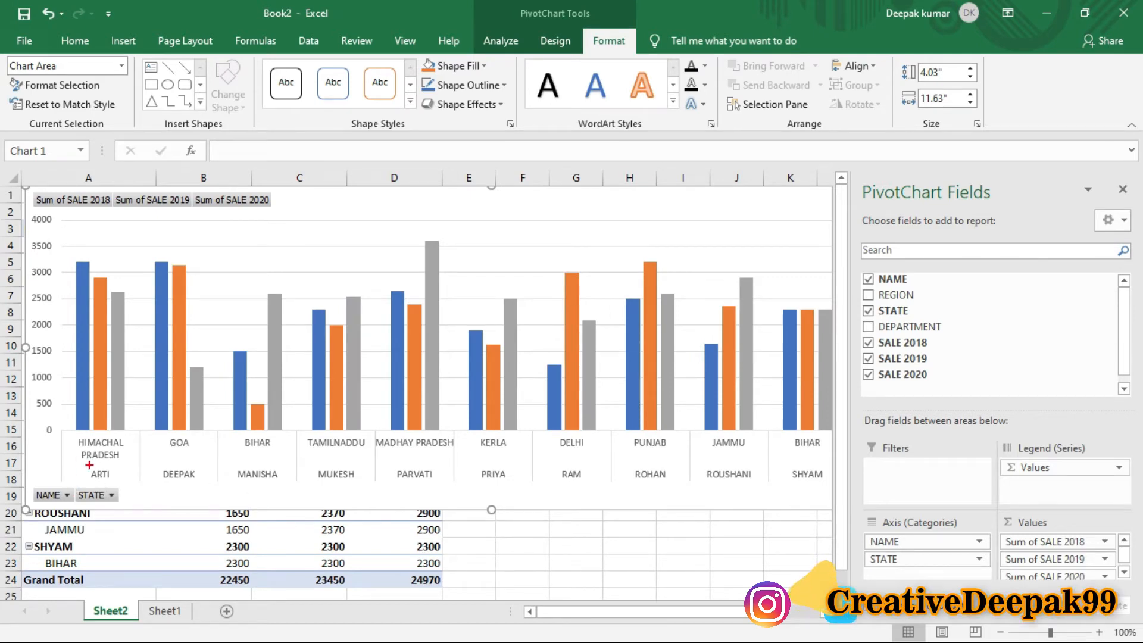
Examine the state shown for each employee on the axis, checking where BIHAR is repeated
mouse_move(81, 467)
left_mouse_down()
mouse_move(160, 489)
mouse_move(834, 487)
left_mouse_up()
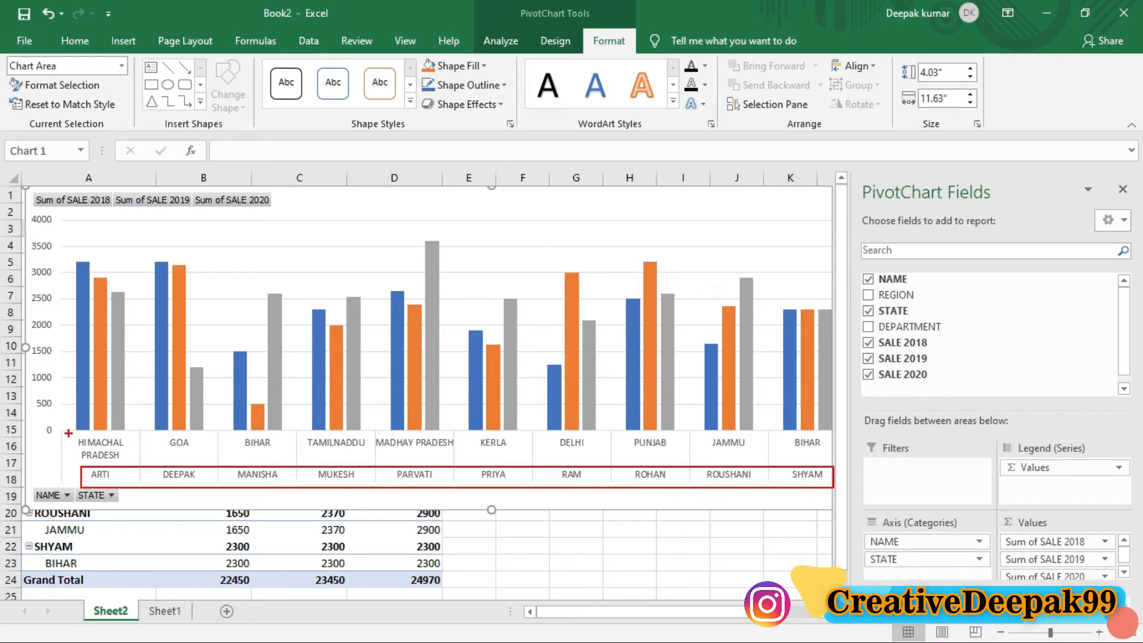
mouse_move(61, 429)
left_mouse_down()
mouse_move(197, 462)
mouse_move(796, 454)
left_mouse_up()
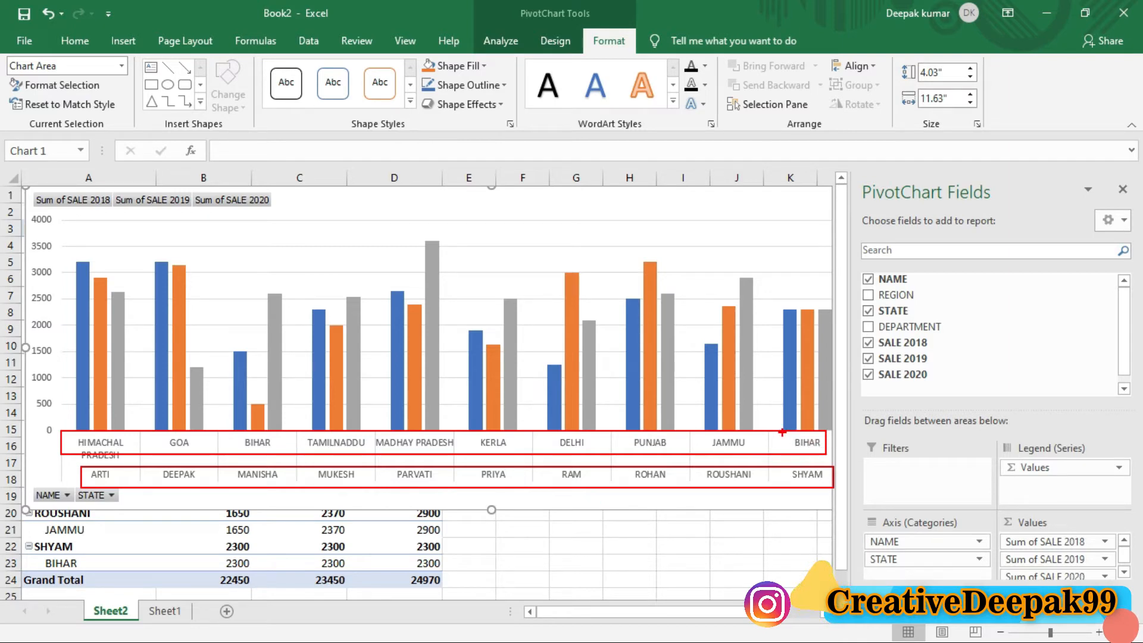
left_click_drag(781, 432, 829, 447)
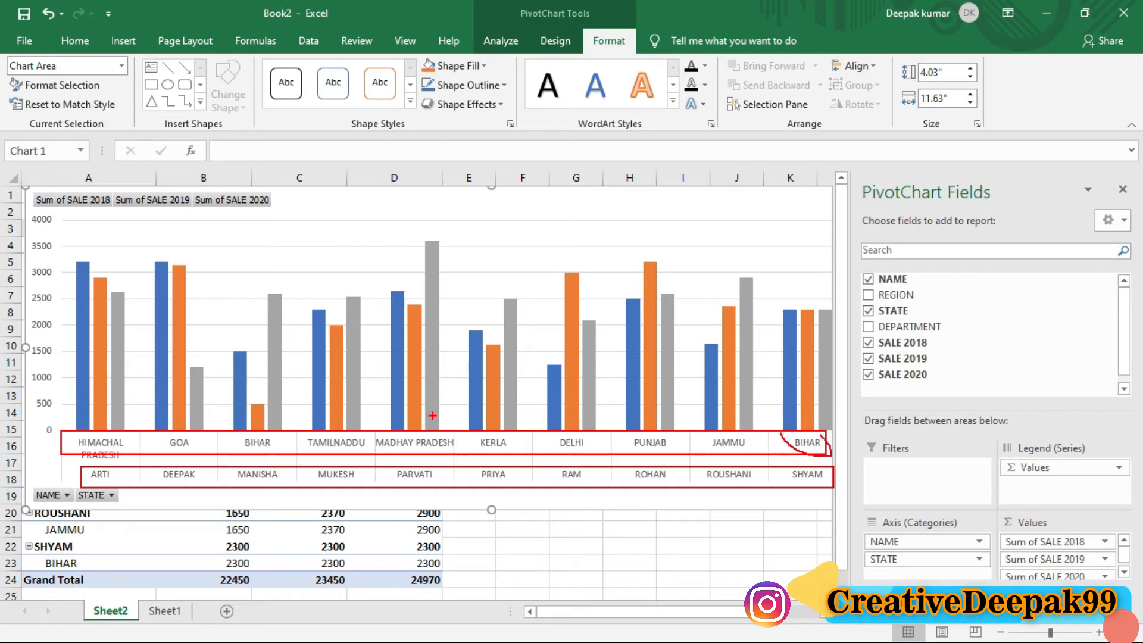
mouse_move(236, 433)
left_mouse_down()
mouse_move(250, 451)
mouse_move(294, 445)
left_mouse_up()
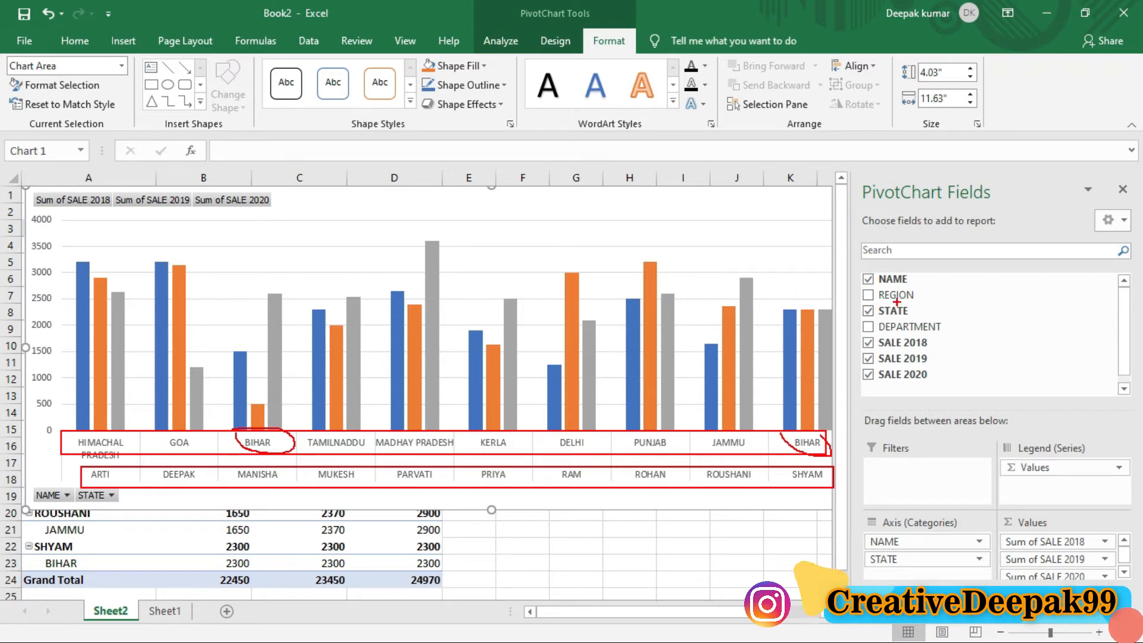
Reorder the axis fields so that STATE comes first with NAME nested beneath it
left_click(869, 279)
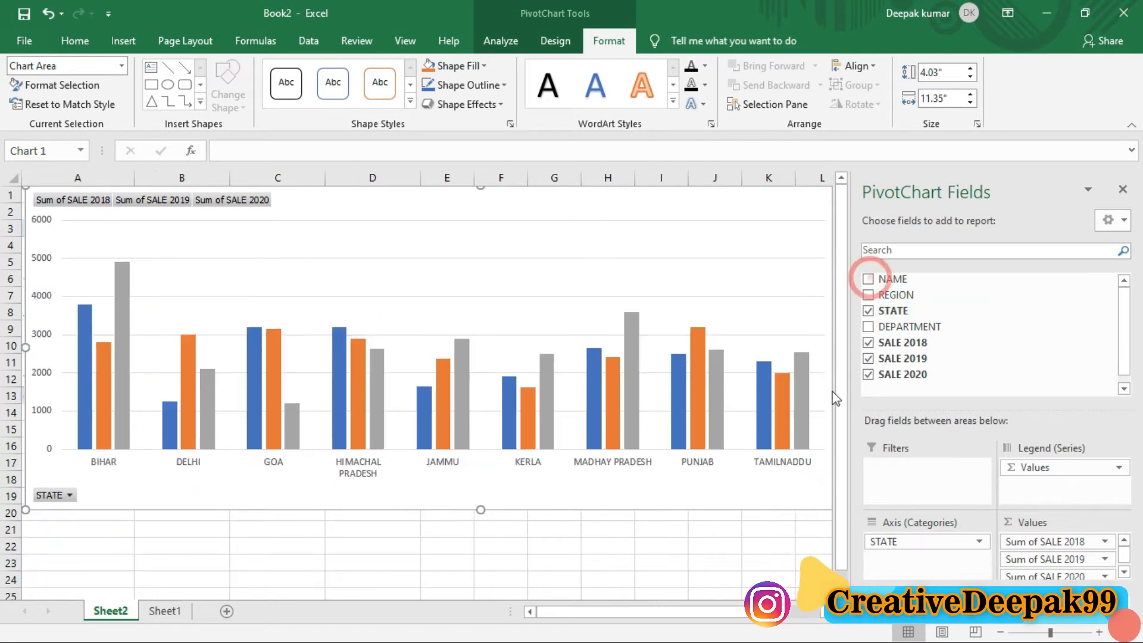
left_click(869, 310)
left_click(868, 310)
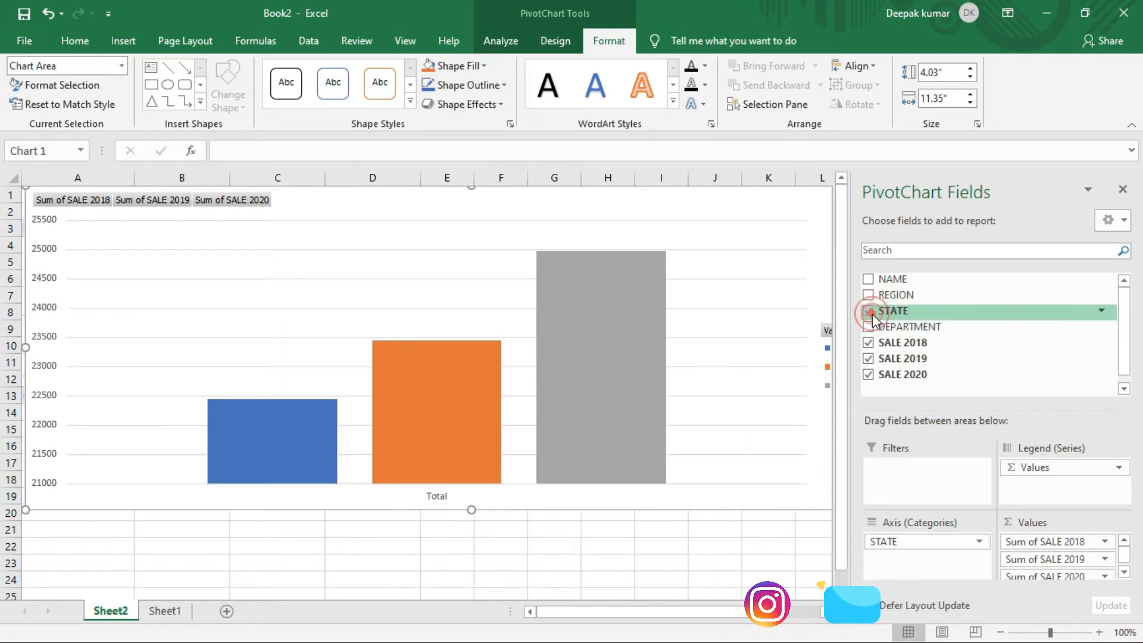
left_click(869, 278)
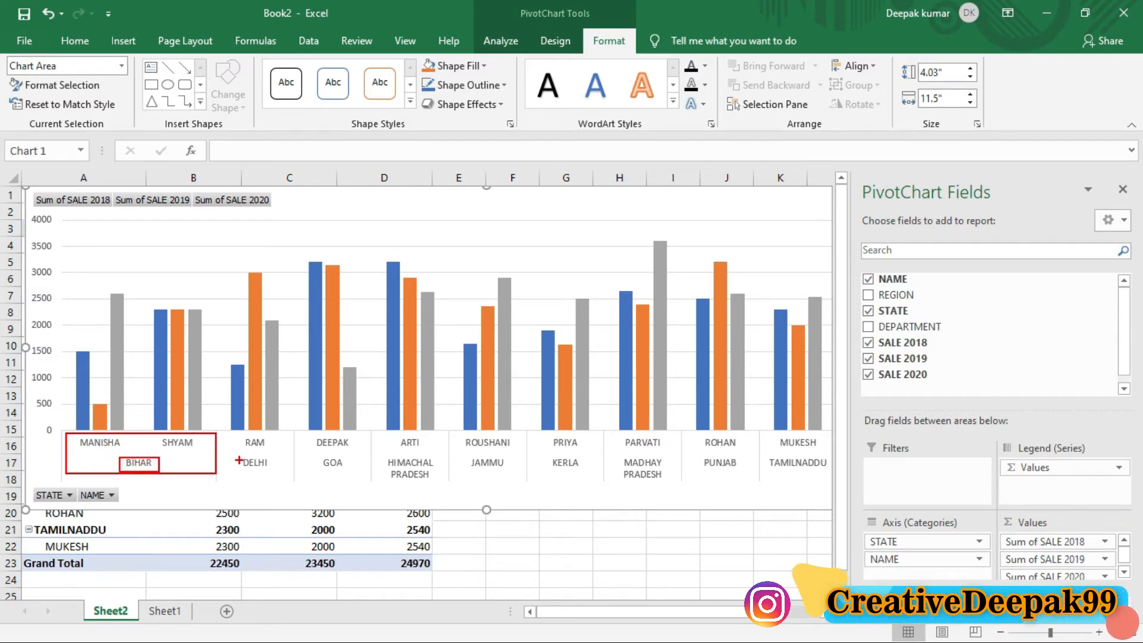
Examine which employee names are grouped under each state on the axis, from DELHI through TAMILNADDU
left_click_drag(234, 432, 272, 474)
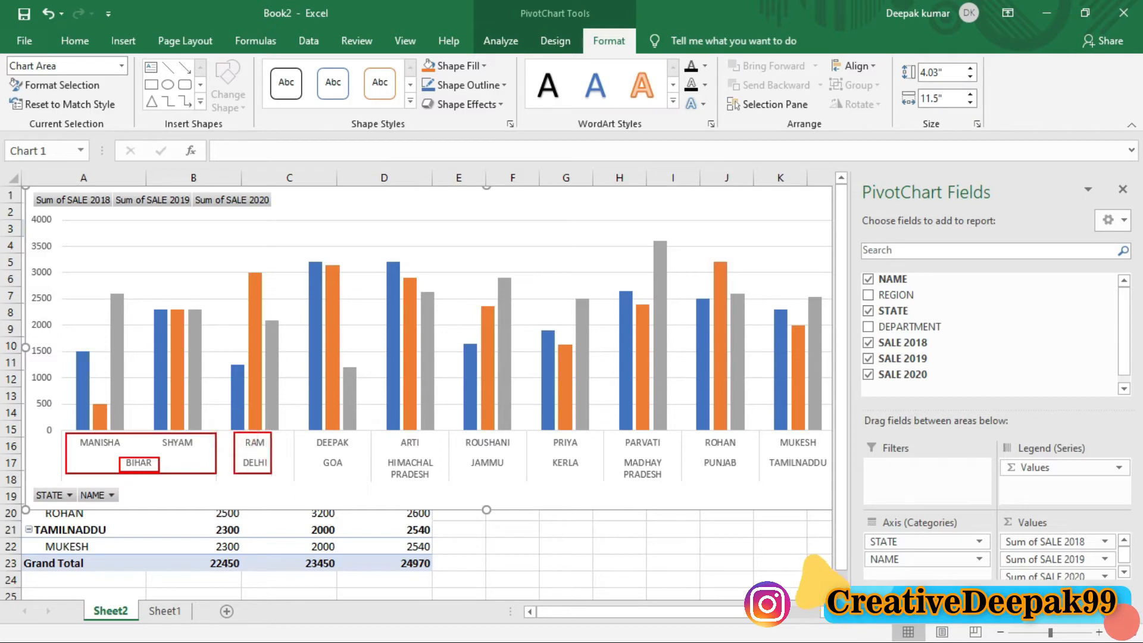
left_click_drag(308, 431, 357, 478)
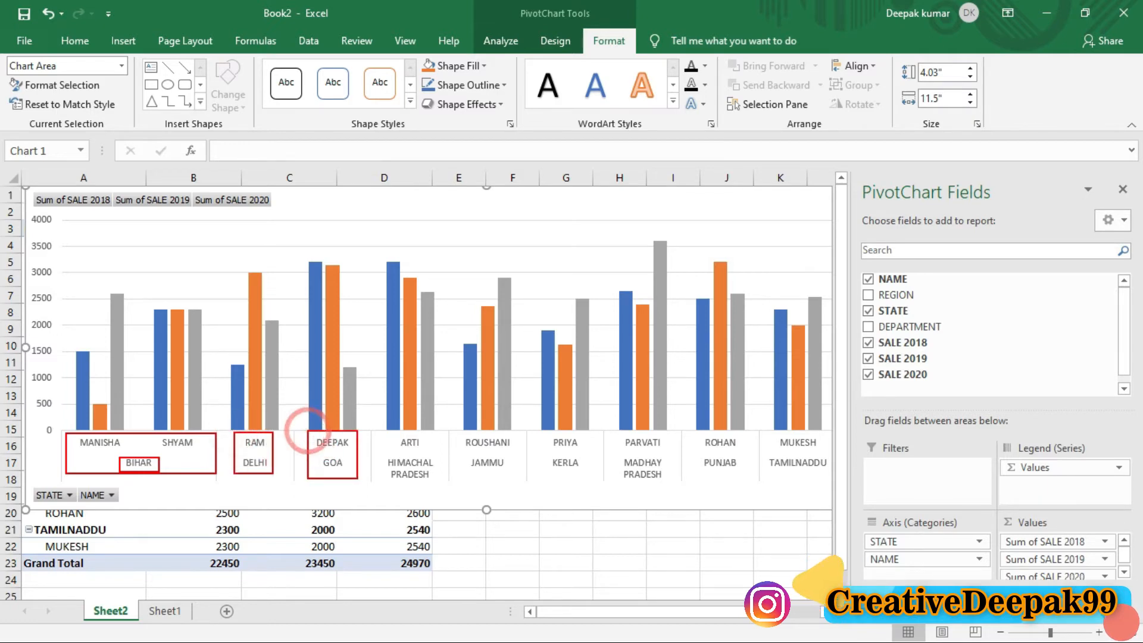
left_click_drag(379, 428, 433, 491)
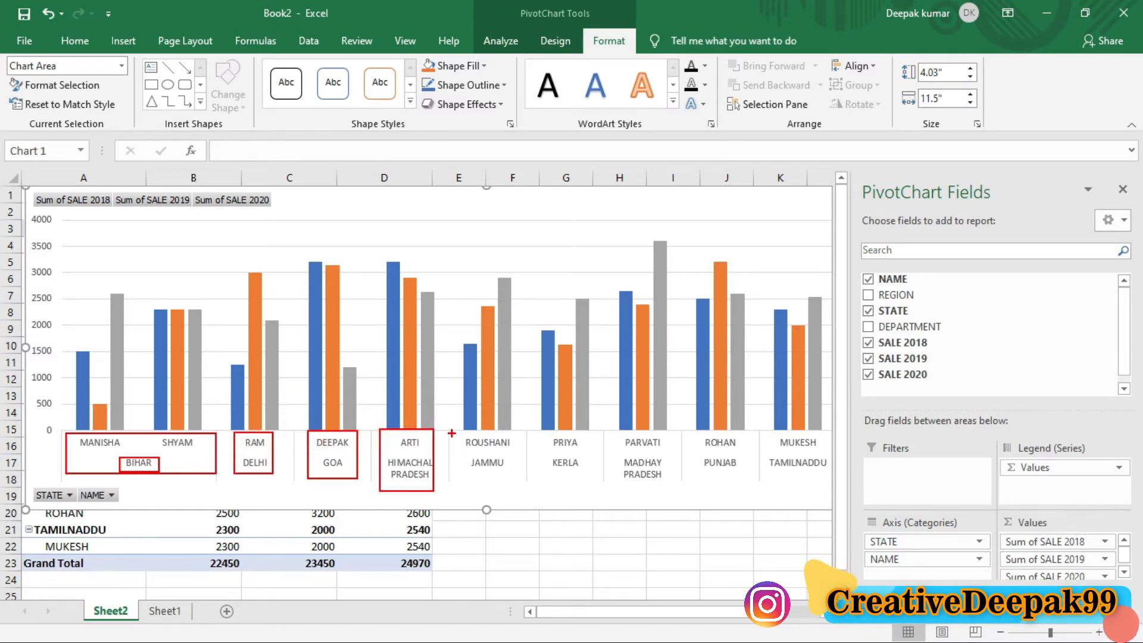
left_click_drag(454, 426, 521, 491)
left_click_drag(548, 438, 586, 488)
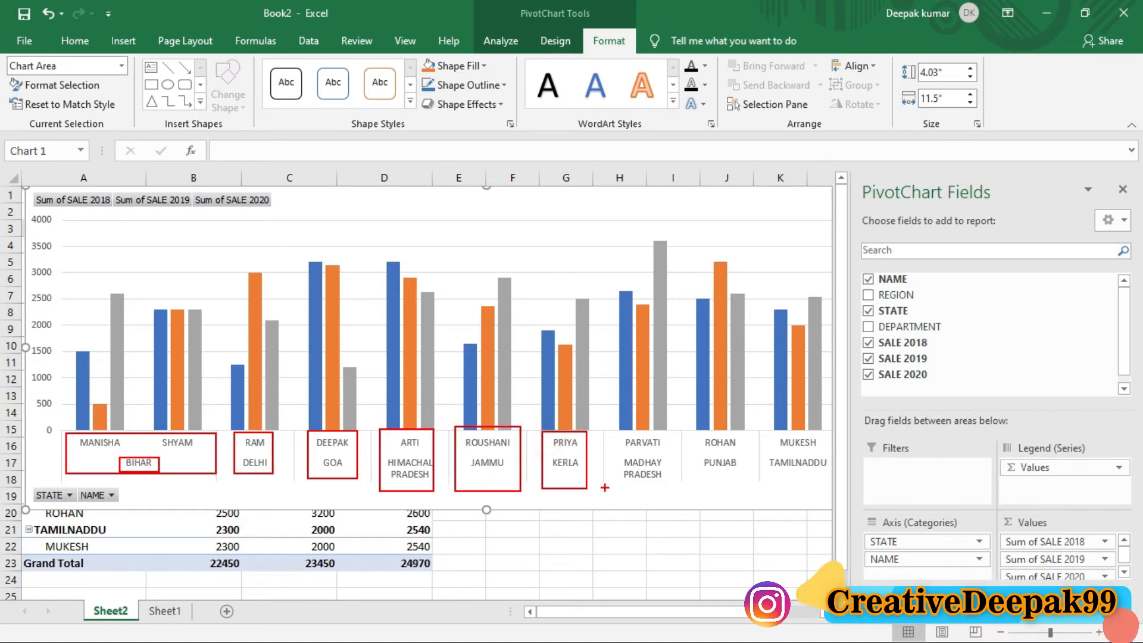
left_click_drag(609, 422, 672, 495)
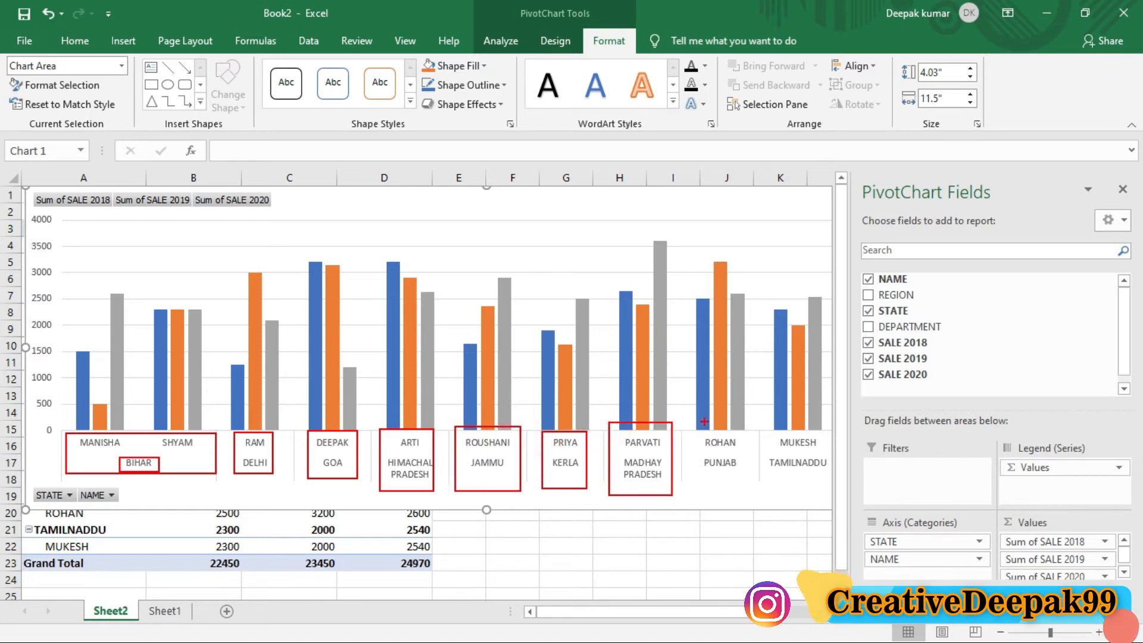
left_click_drag(695, 430, 749, 480)
mouse_move(766, 430)
left_mouse_down()
mouse_move(780, 473)
mouse_move(827, 480)
left_mouse_up()
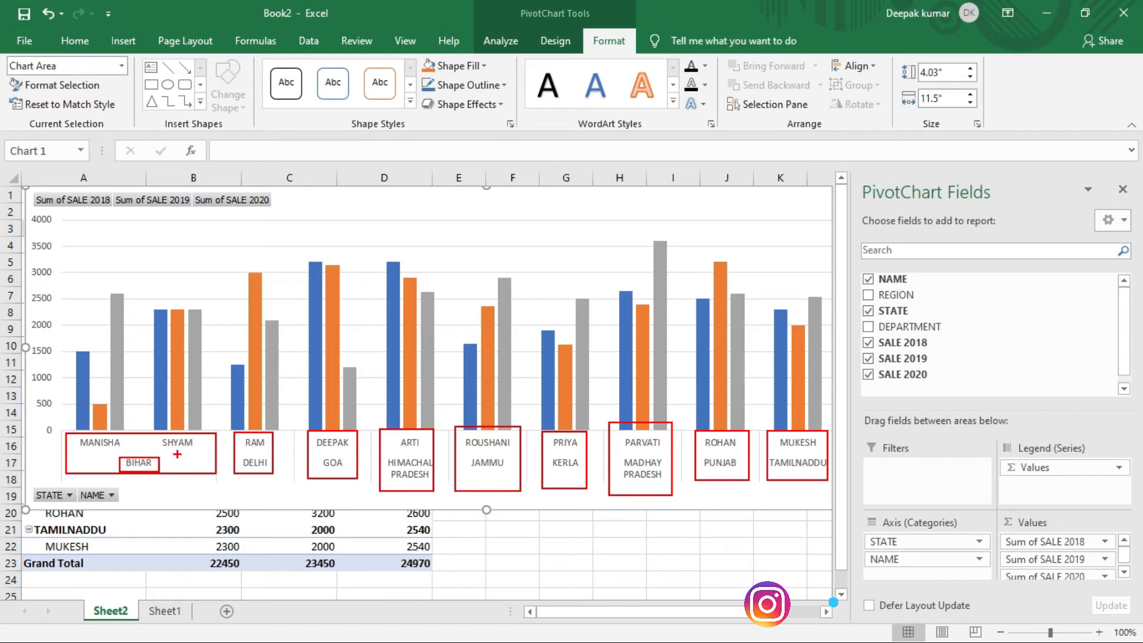
key("Escape")
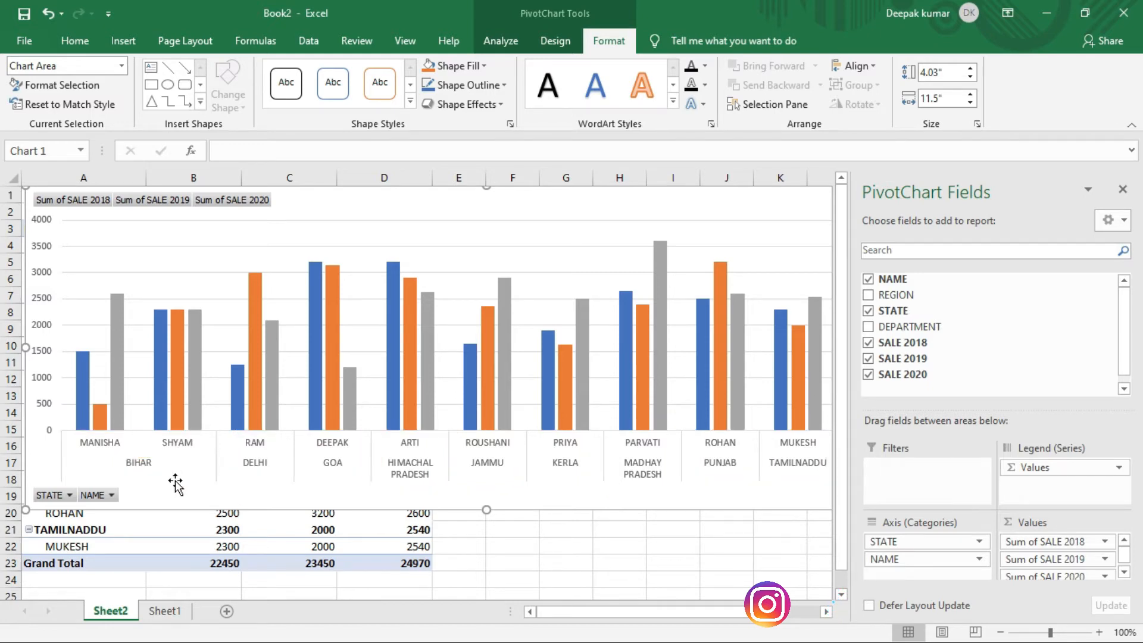
Remove STATE and NAME from the axis and SALE 2018 from the chart's values
left_click(868, 310)
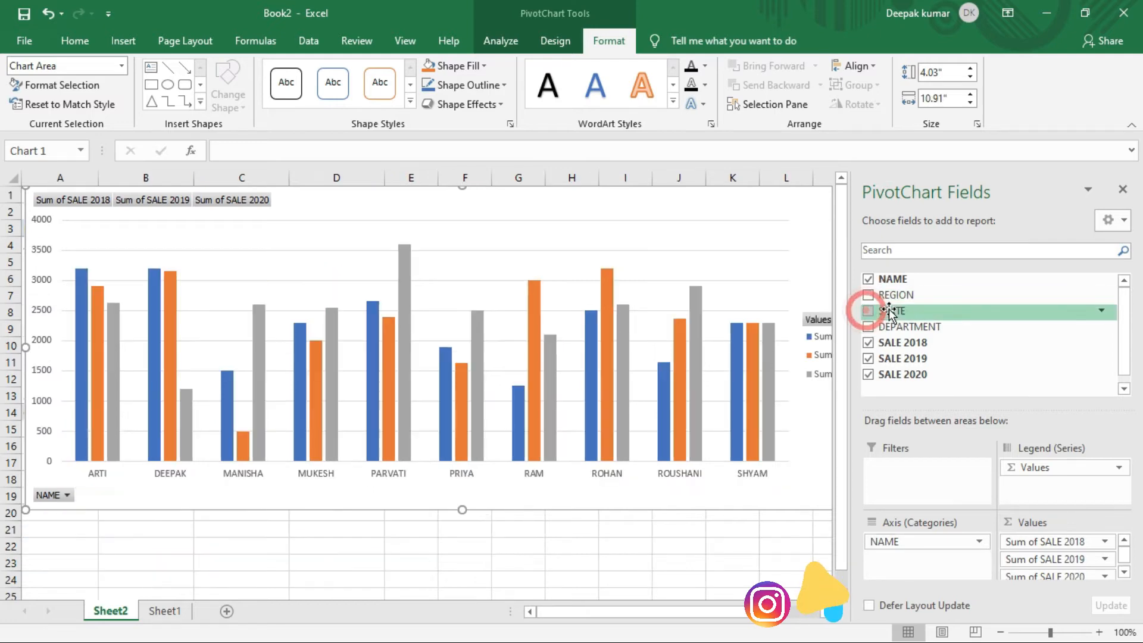
left_click(868, 279)
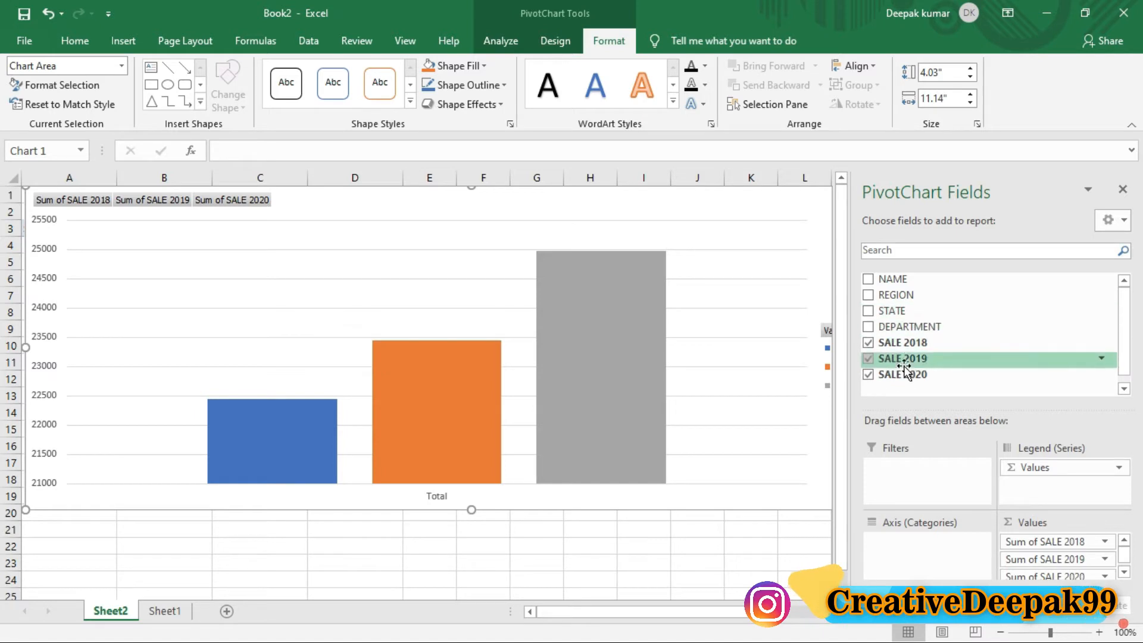
left_click(868, 343)
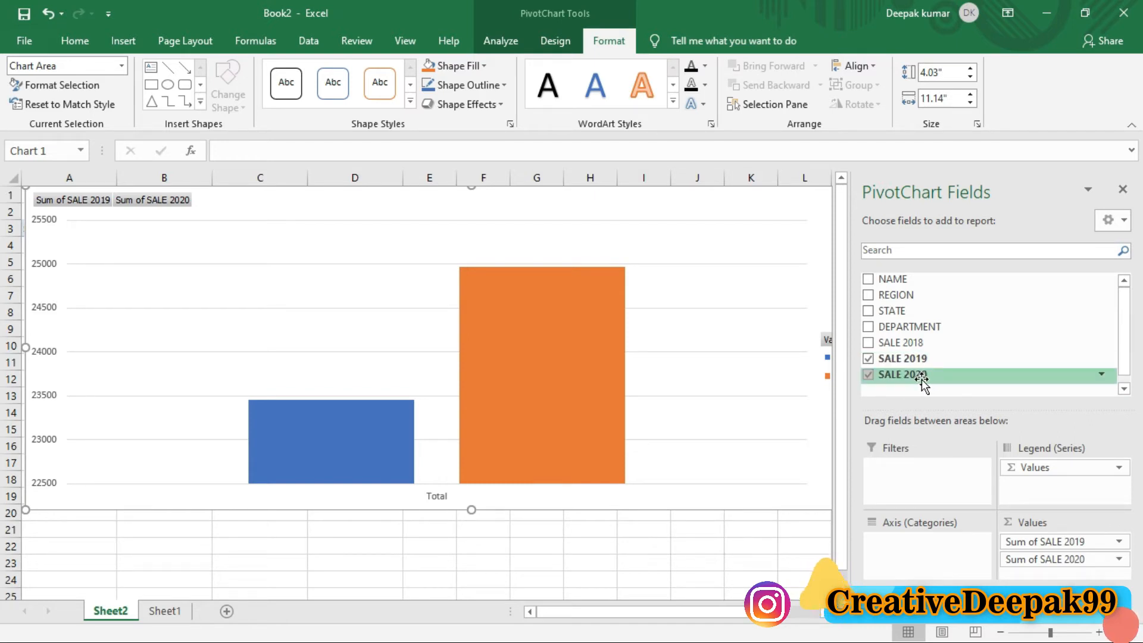
Add REGION to the chart's axis with NAME nested beneath it to compare SALE 2019 and SALE 2020
left_click(868, 295)
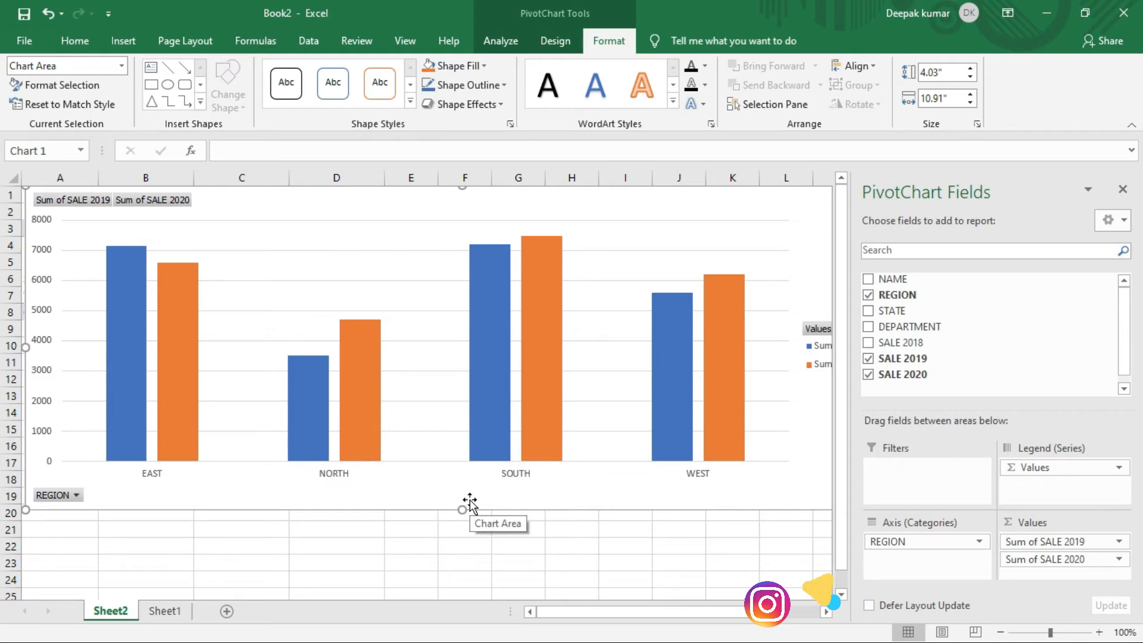
mouse_move(729, 455)
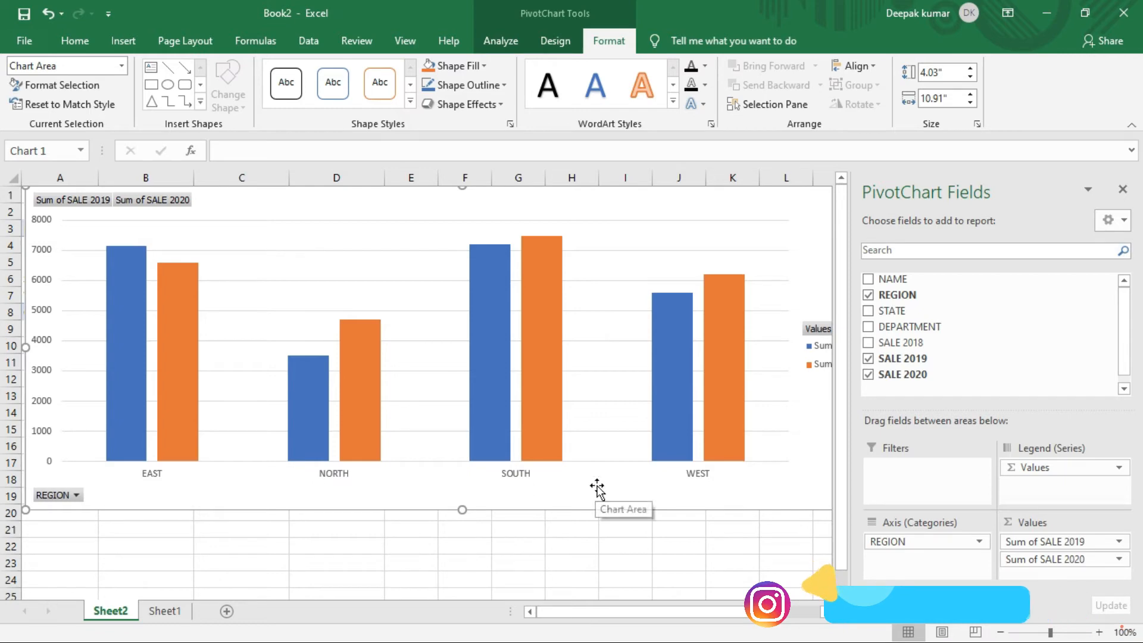
left_click(870, 281)
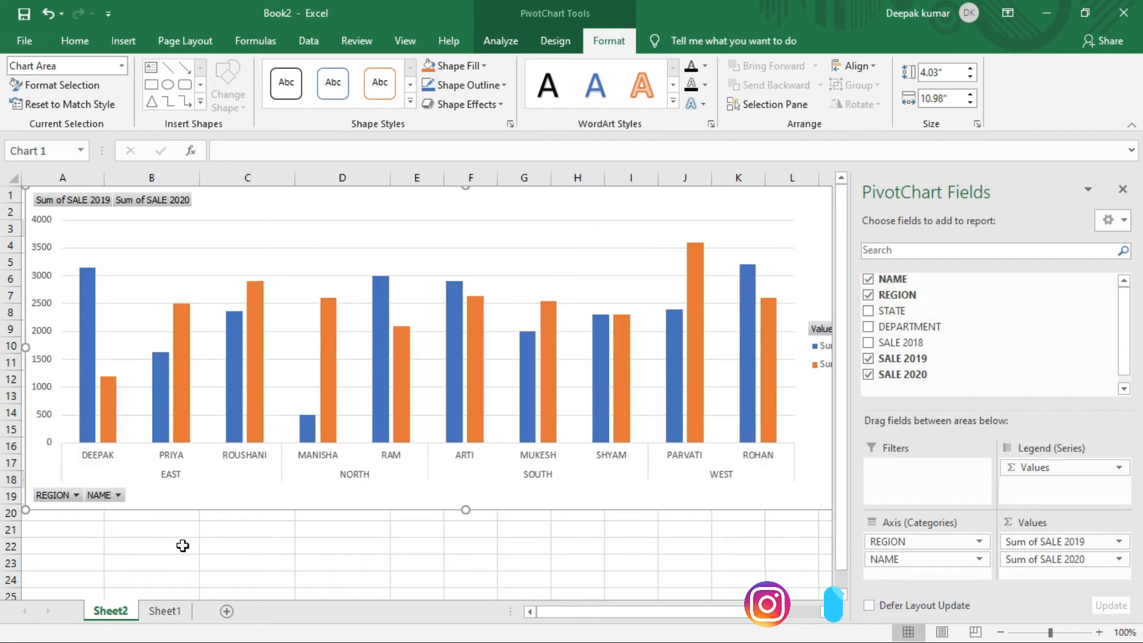
Examine which employee names are grouped under EAST, NORTH, SOUTH and WEST on the axis
left_click(157, 470)
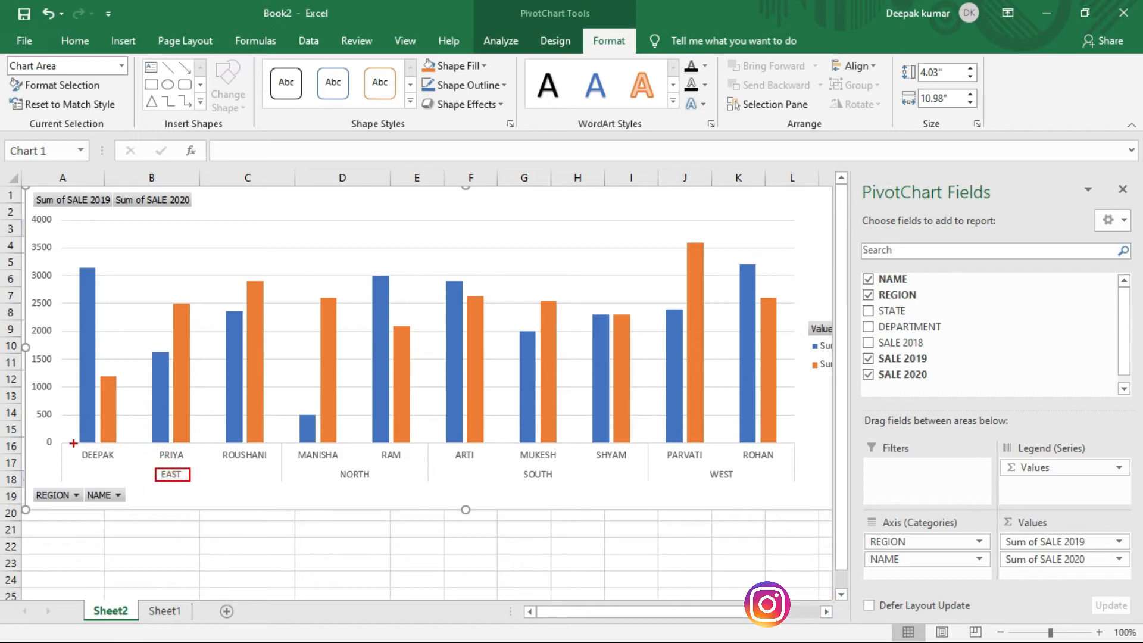
left_click_drag(73, 443, 281, 467)
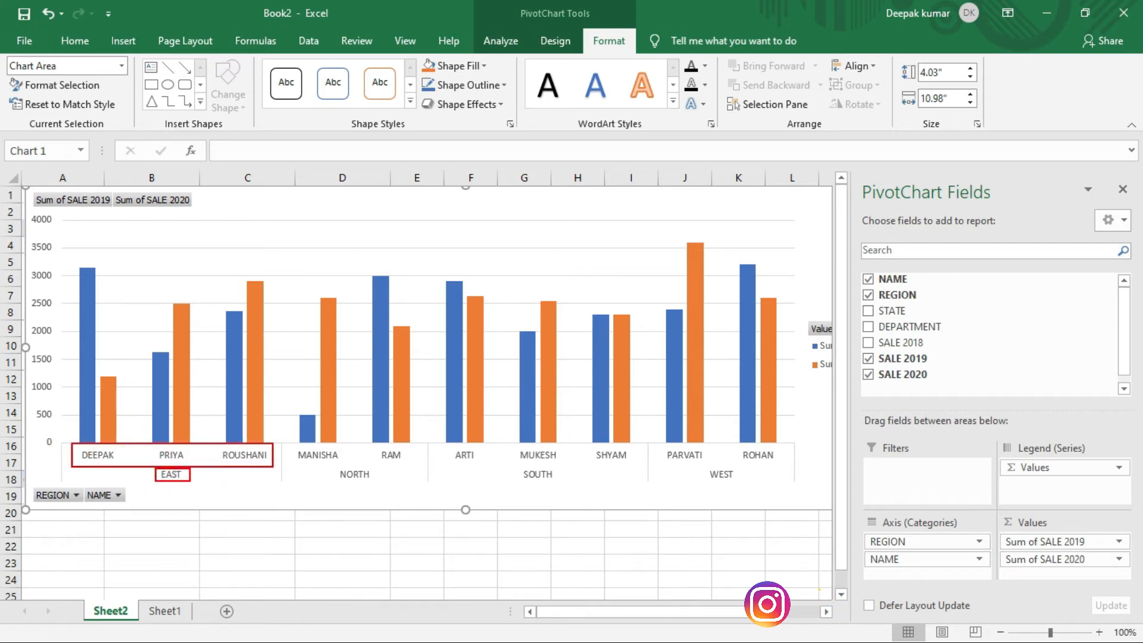
left_click(331, 471)
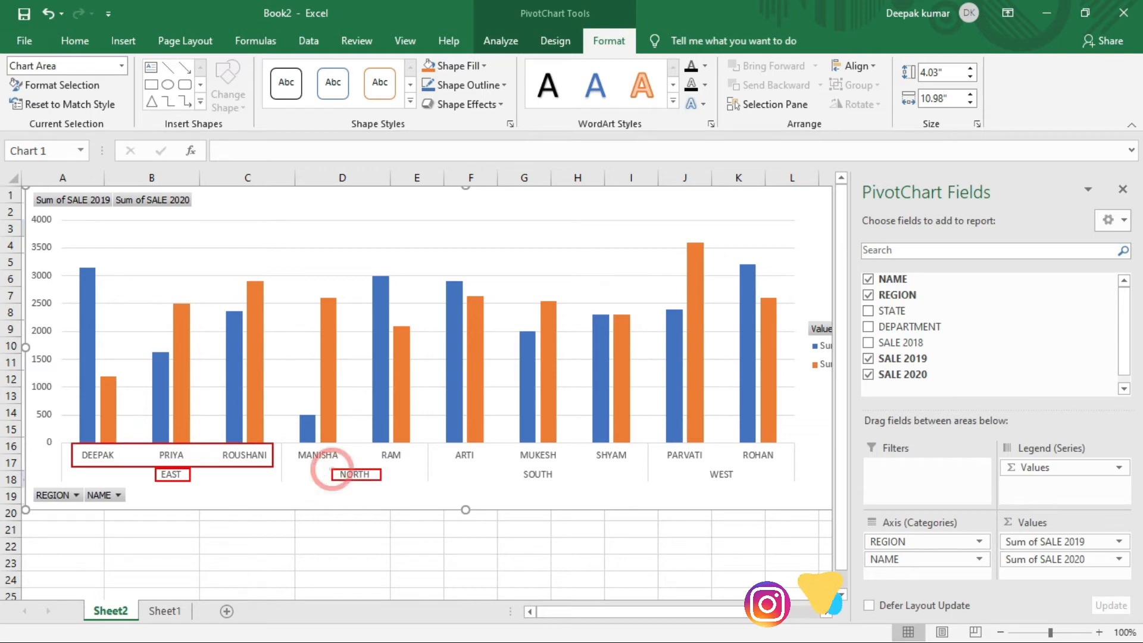
mouse_move(292, 443)
left_mouse_down()
mouse_move(448, 466)
mouse_move(426, 465)
left_mouse_up()
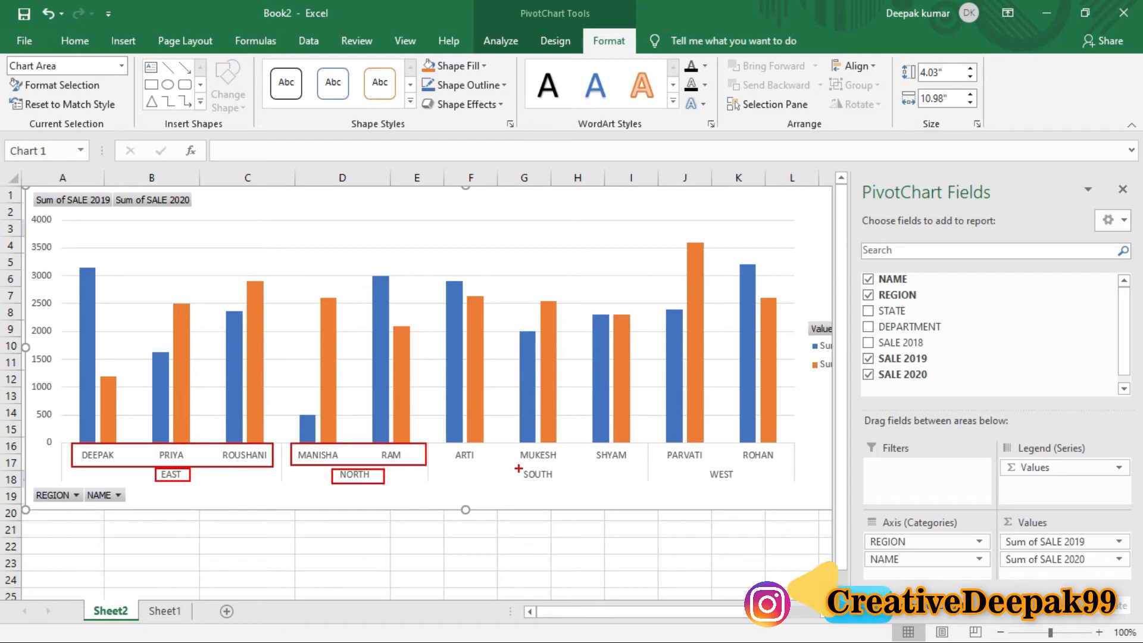
left_click_drag(519, 468, 559, 485)
mouse_move(445, 441)
left_mouse_down()
mouse_move(505, 461)
mouse_move(744, 486)
left_mouse_up()
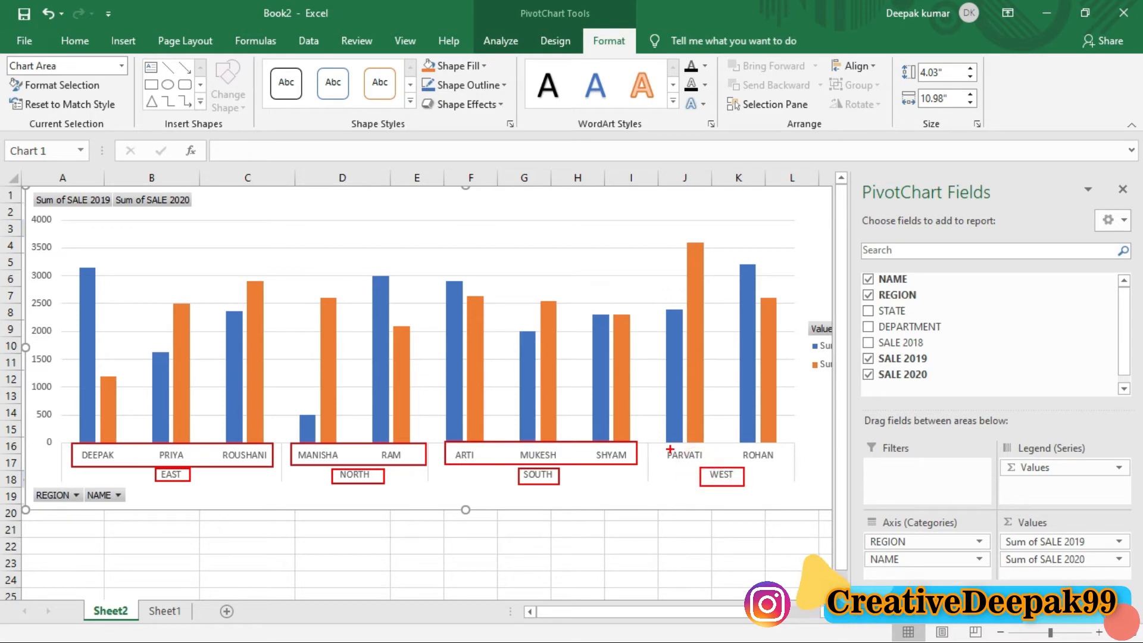
left_click_drag(662, 444, 782, 469)
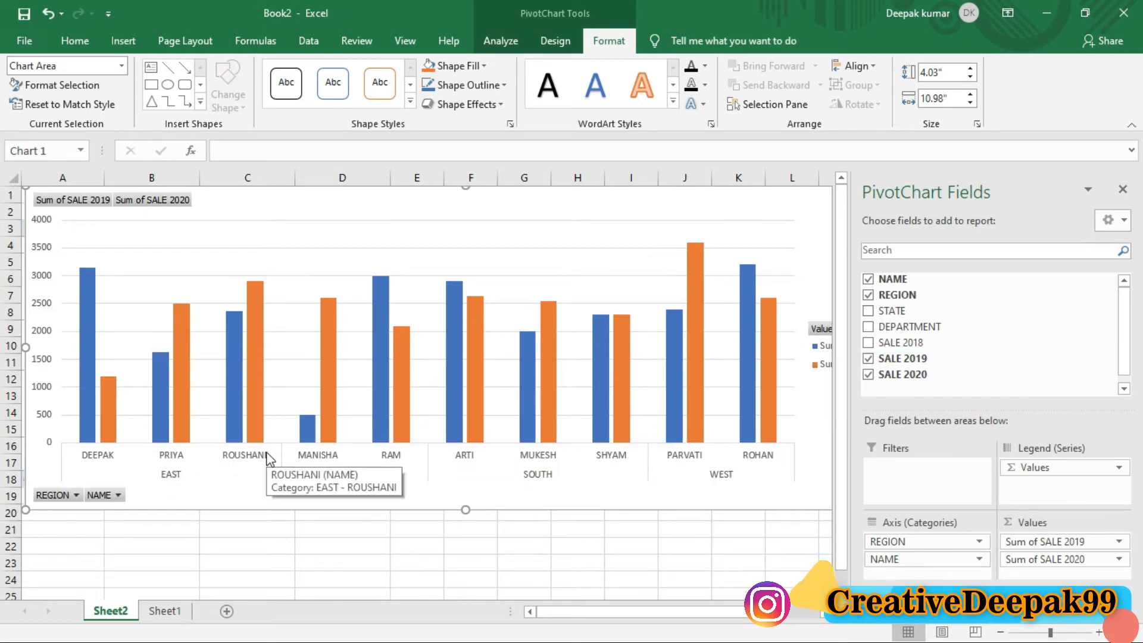
Add DEPARTMENT beneath NAME on the axis and check the departments of the employees in the EAST region
left_click(868, 328)
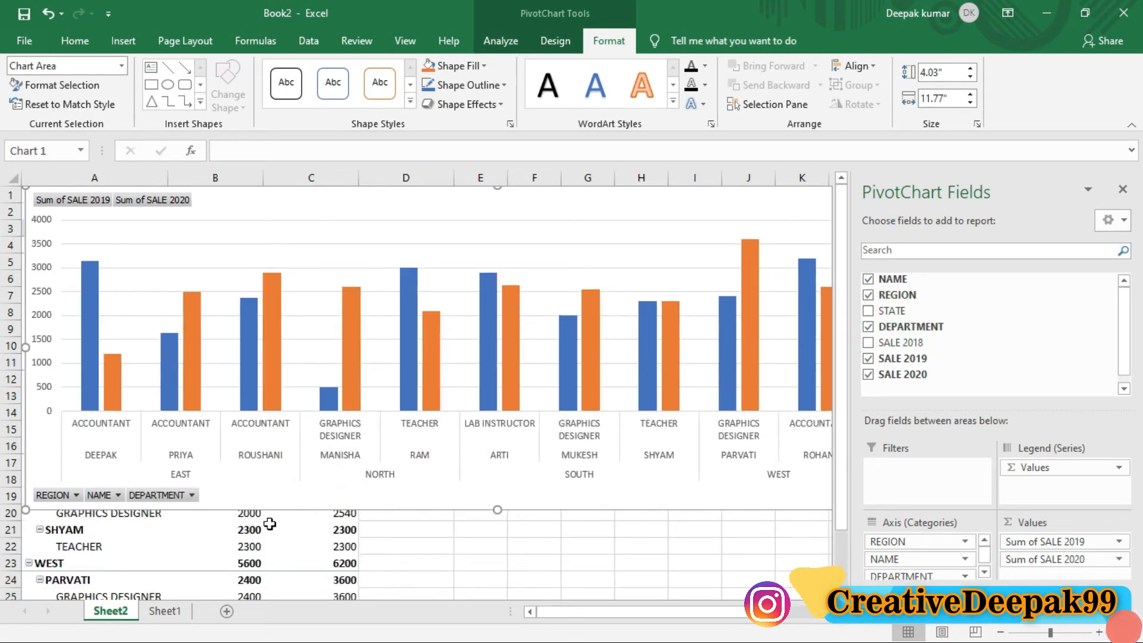
mouse_move(270, 523)
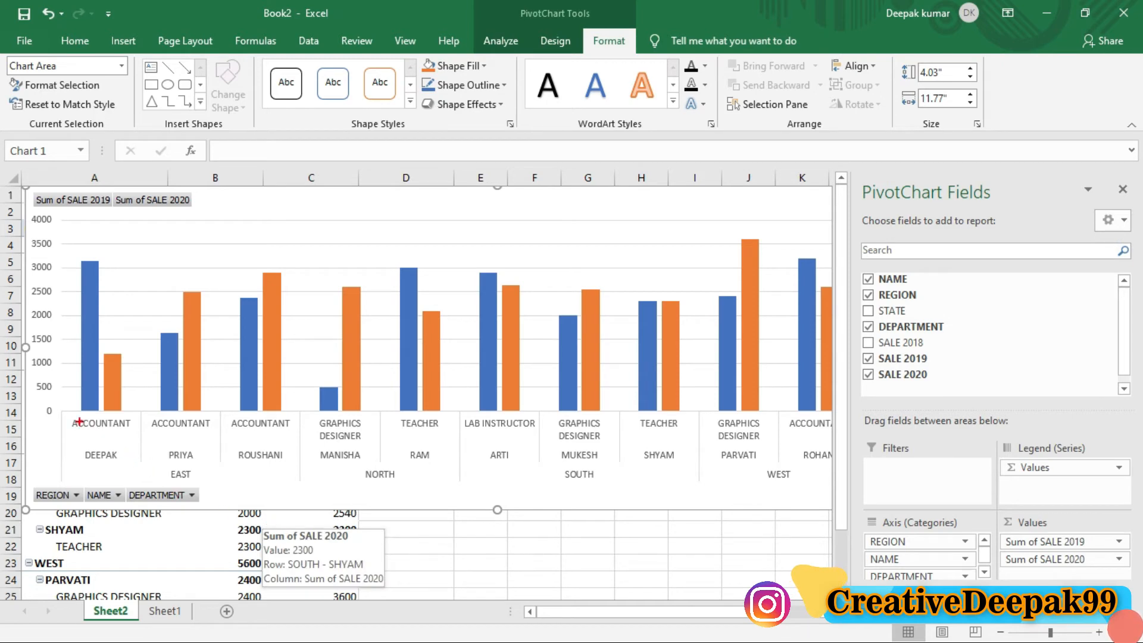
mouse_move(62, 413)
left_mouse_down()
mouse_move(99, 438)
mouse_move(297, 463)
left_mouse_up()
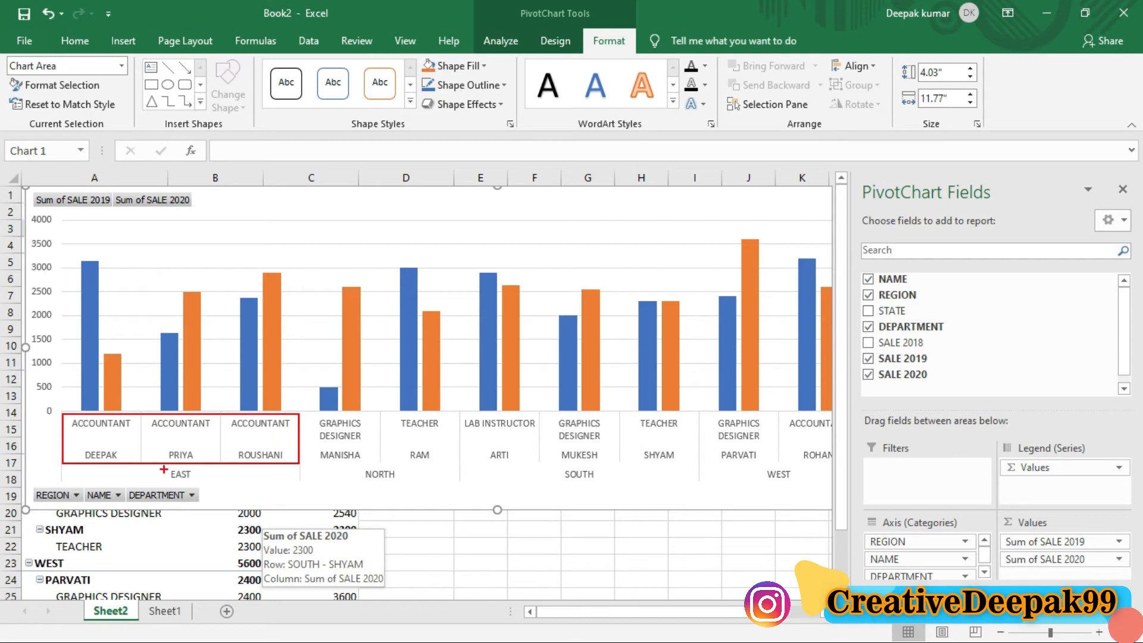
Examine how employee names and departments are grouped under EAST, NORTH, SOUTH and WEST on the chart's axis
left_click_drag(163, 470, 206, 484)
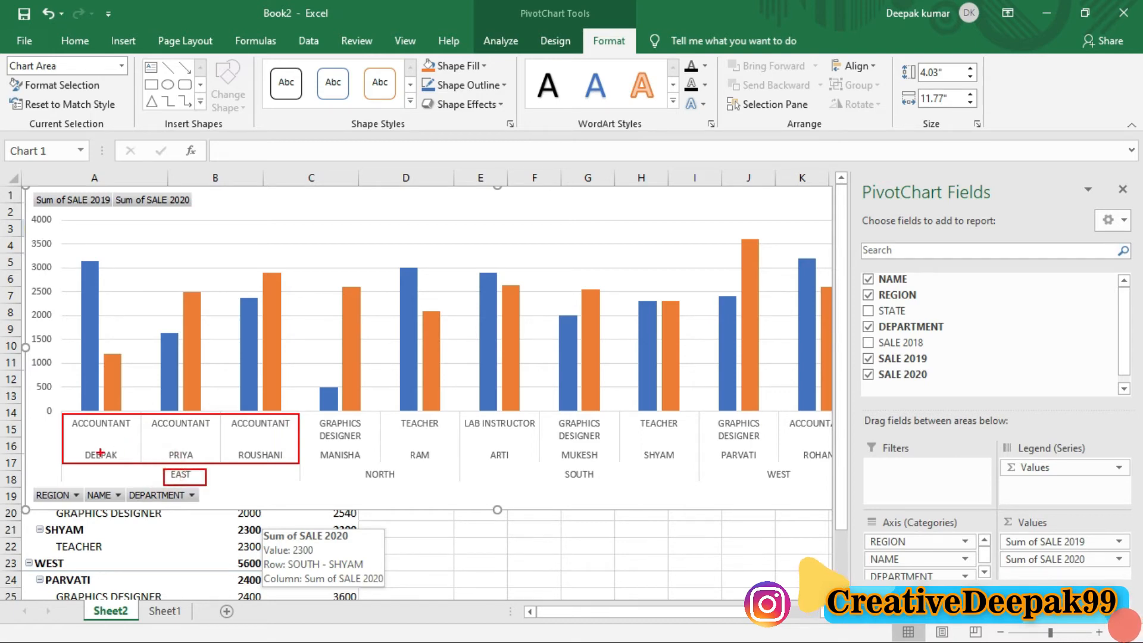
left_click_drag(72, 444, 299, 466)
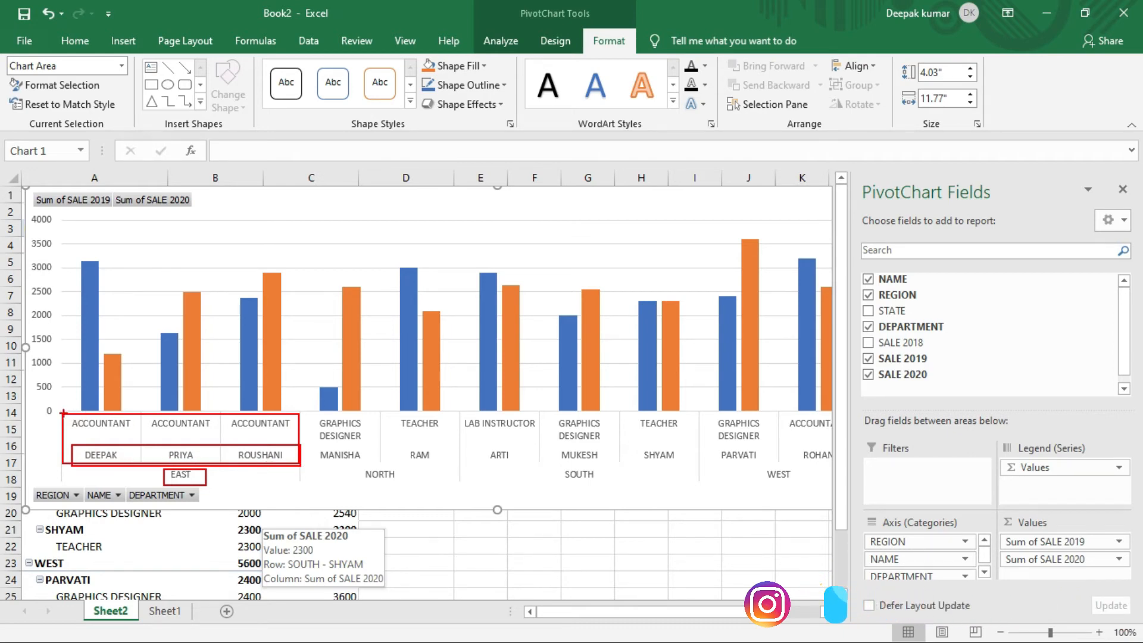
mouse_move(63, 408)
left_mouse_down()
mouse_move(102, 434)
mouse_move(306, 435)
left_mouse_up()
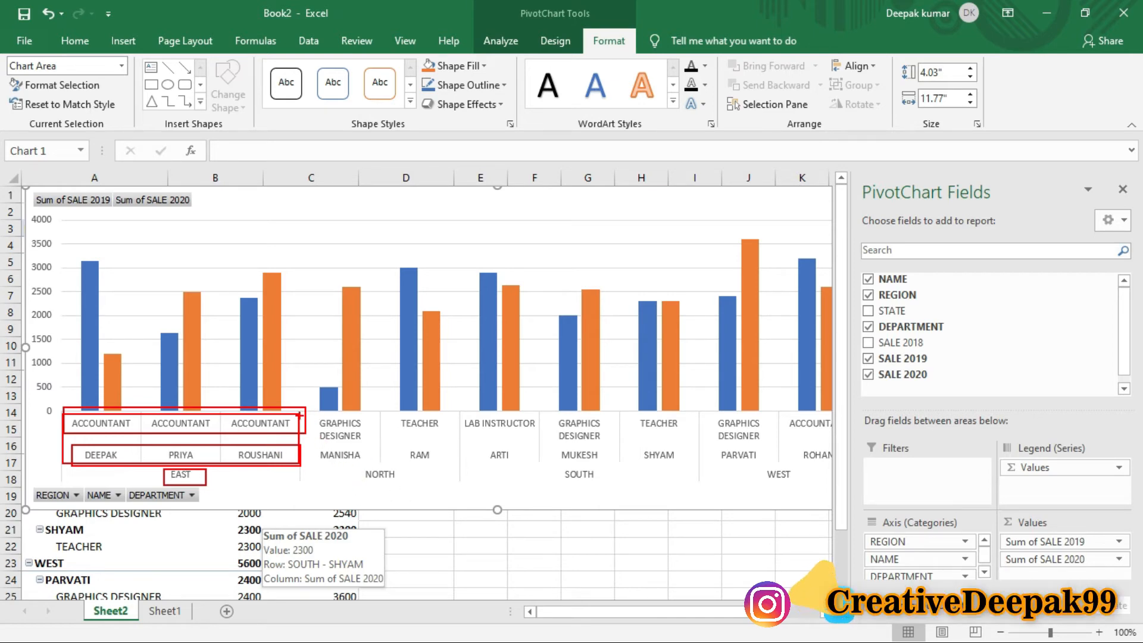
mouse_move(62, 412)
left_mouse_down()
mouse_move(250, 458)
mouse_move(373, 463)
left_mouse_up()
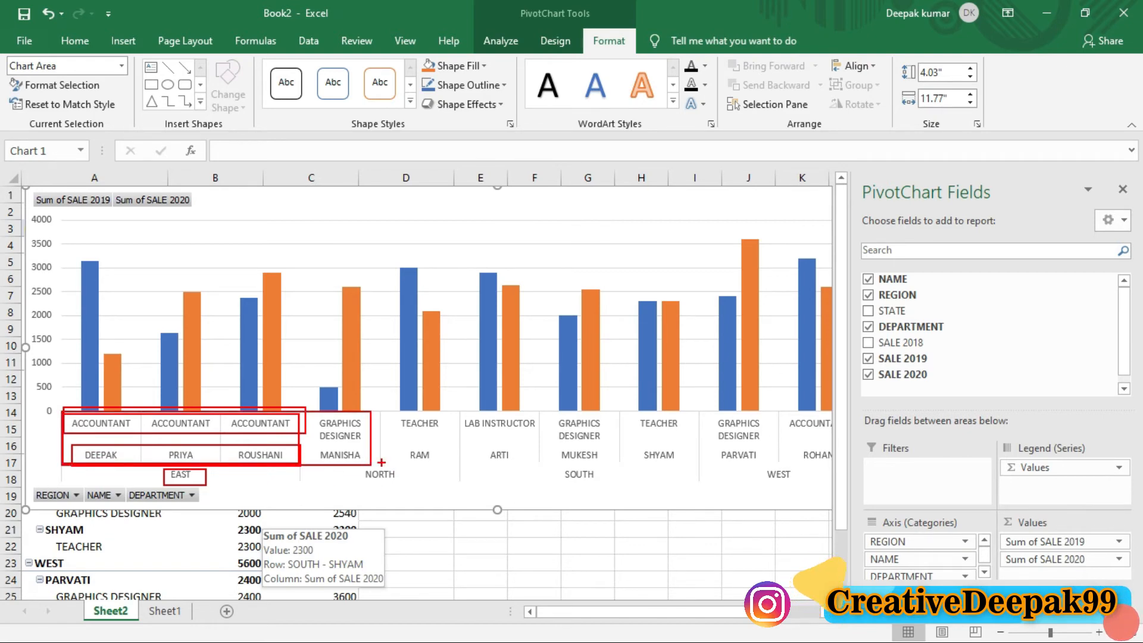
key("Escape")
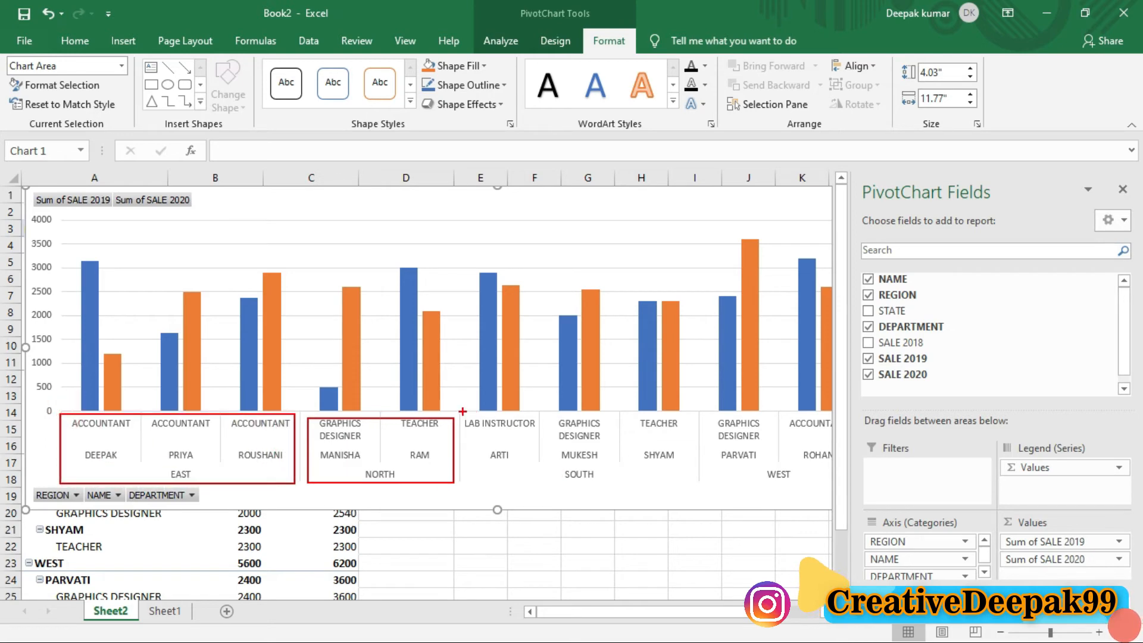
left_click_drag(462, 411, 584, 476)
left_click_drag(678, 481, 688, 481)
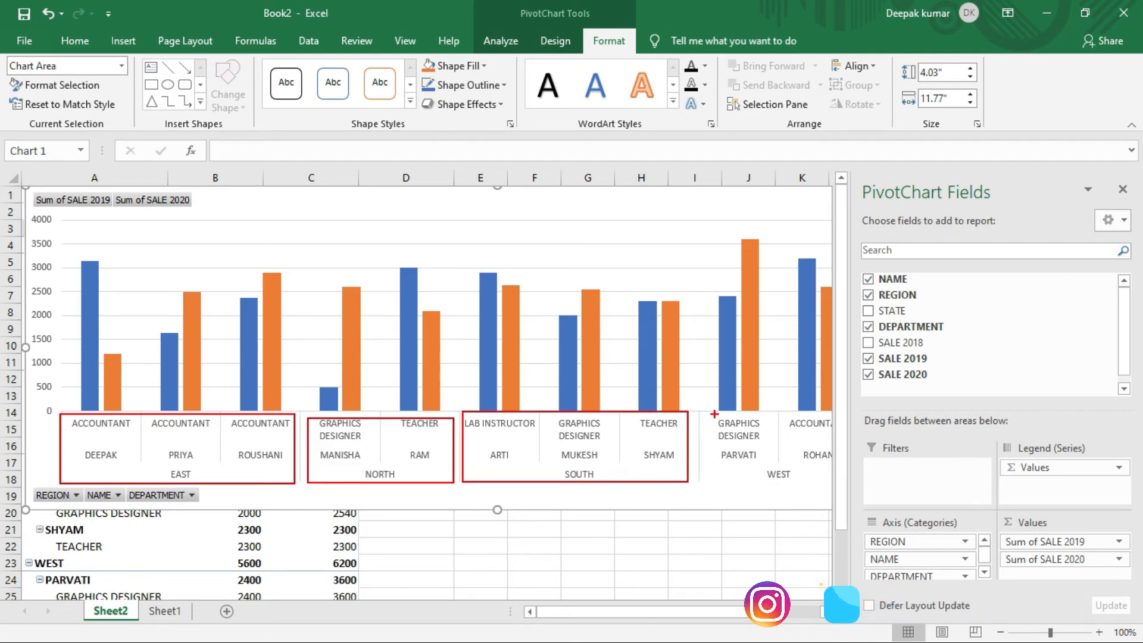
left_click_drag(715, 414, 864, 485)
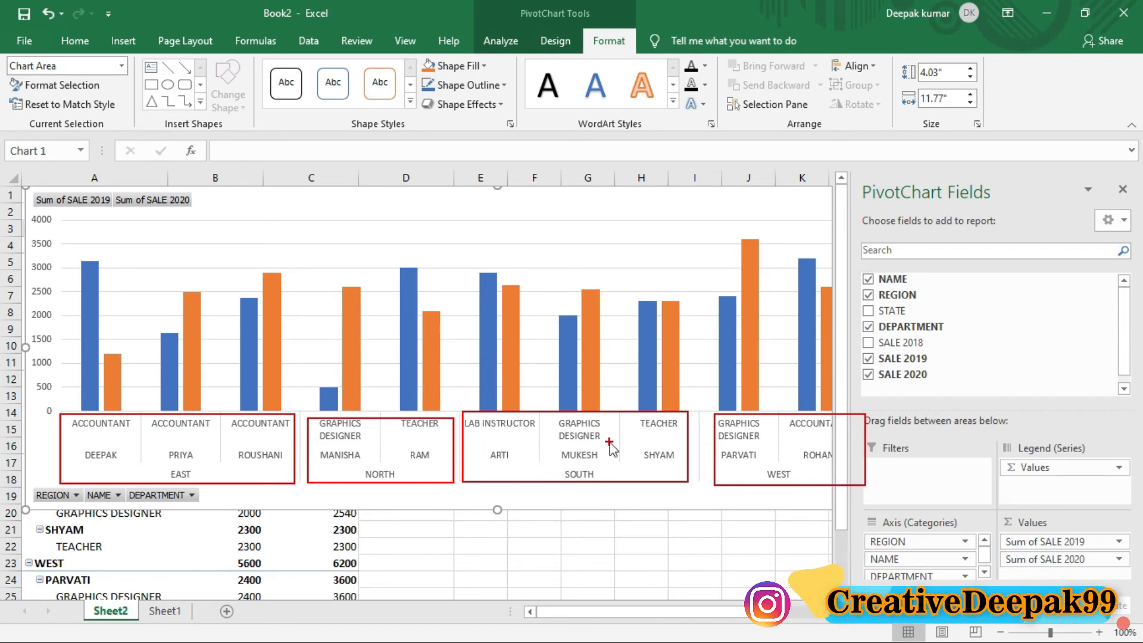
Remove DEPARTMENT and REGION from the chart's axis and add STATE beneath NAME
left_click(868, 327)
left_click(868, 295)
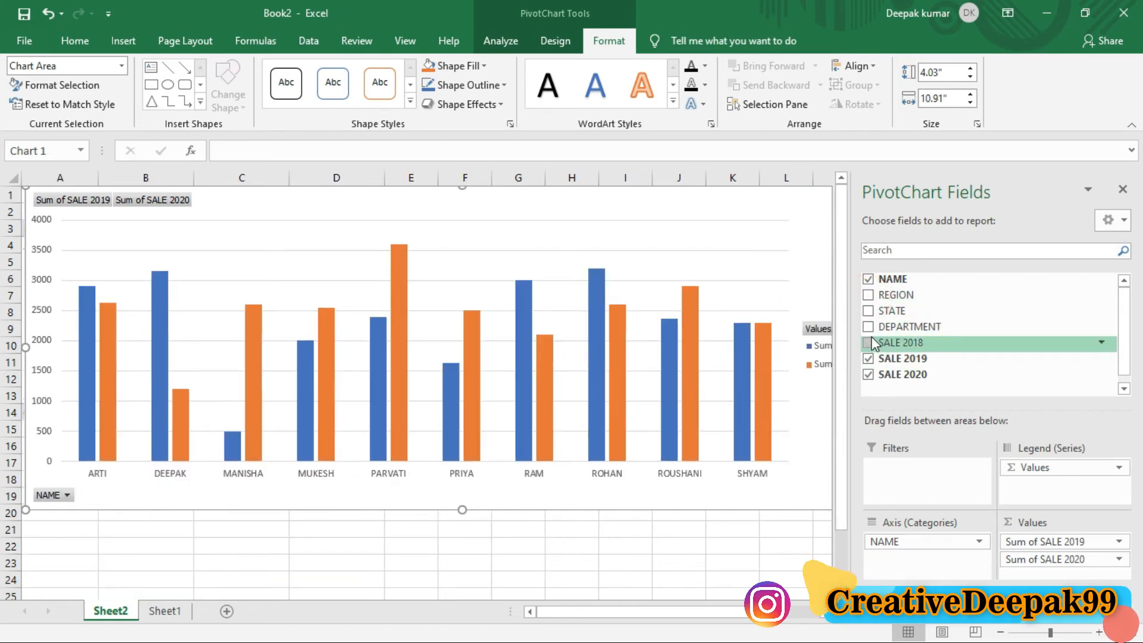
left_click(868, 311)
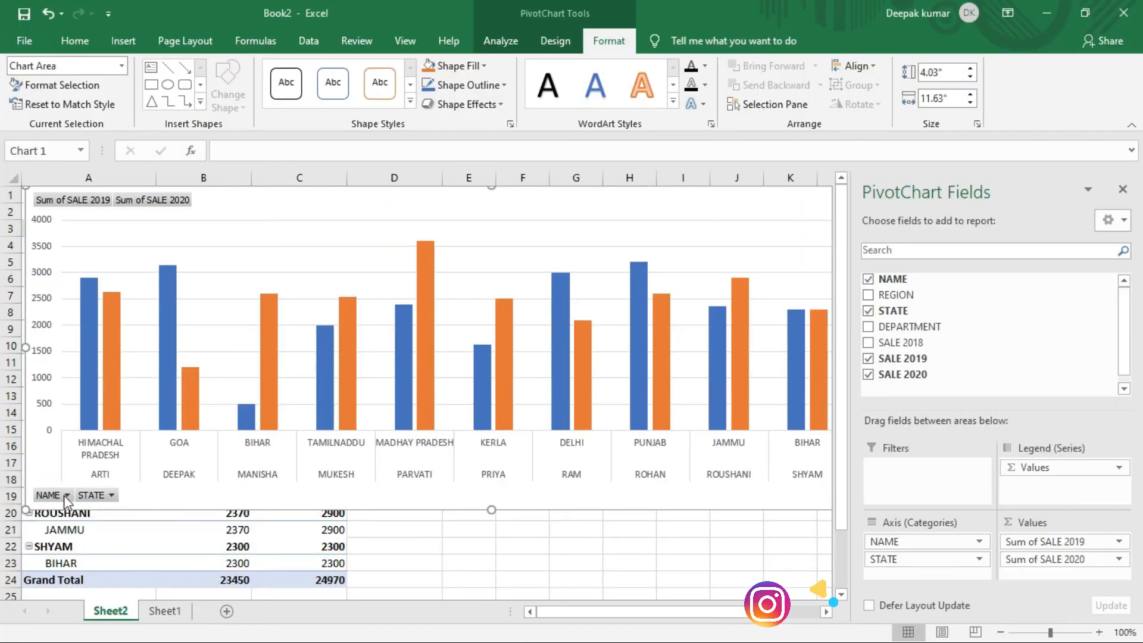
Filter the chart's NAME field to show only the second, third and fourth employees in the list
left_click(66, 495)
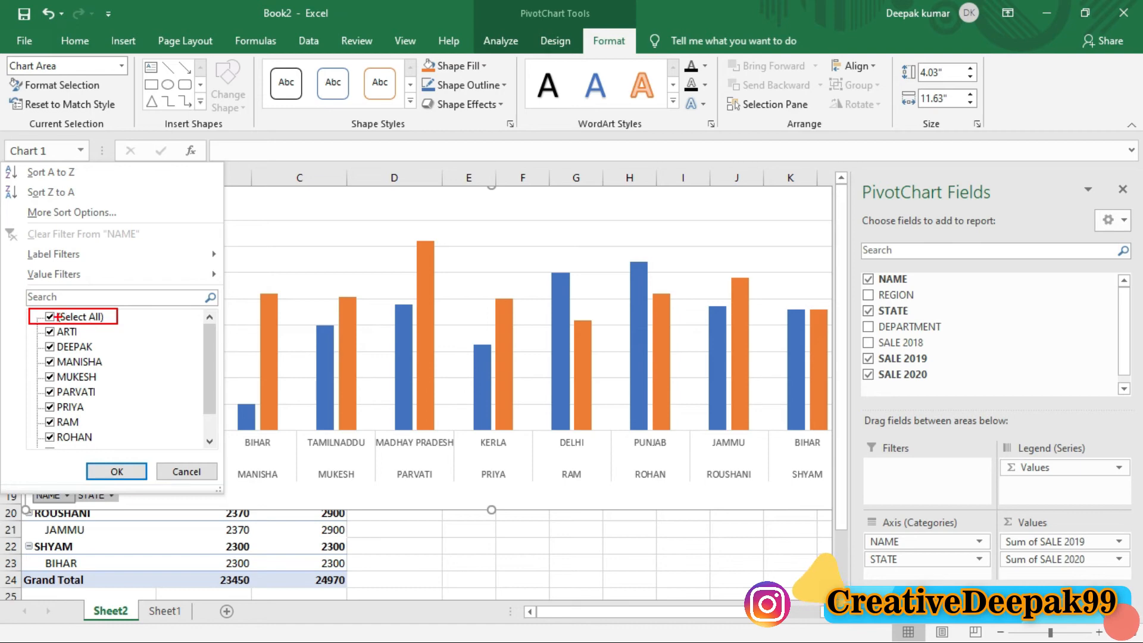
key("Escape")
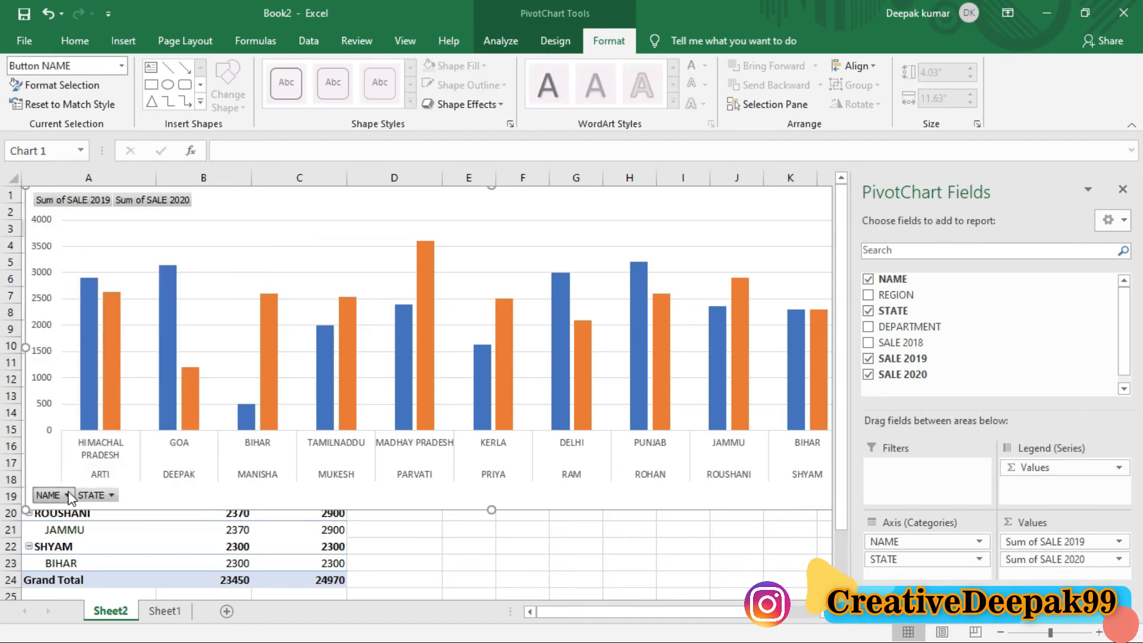
left_click(67, 494)
left_click(50, 316)
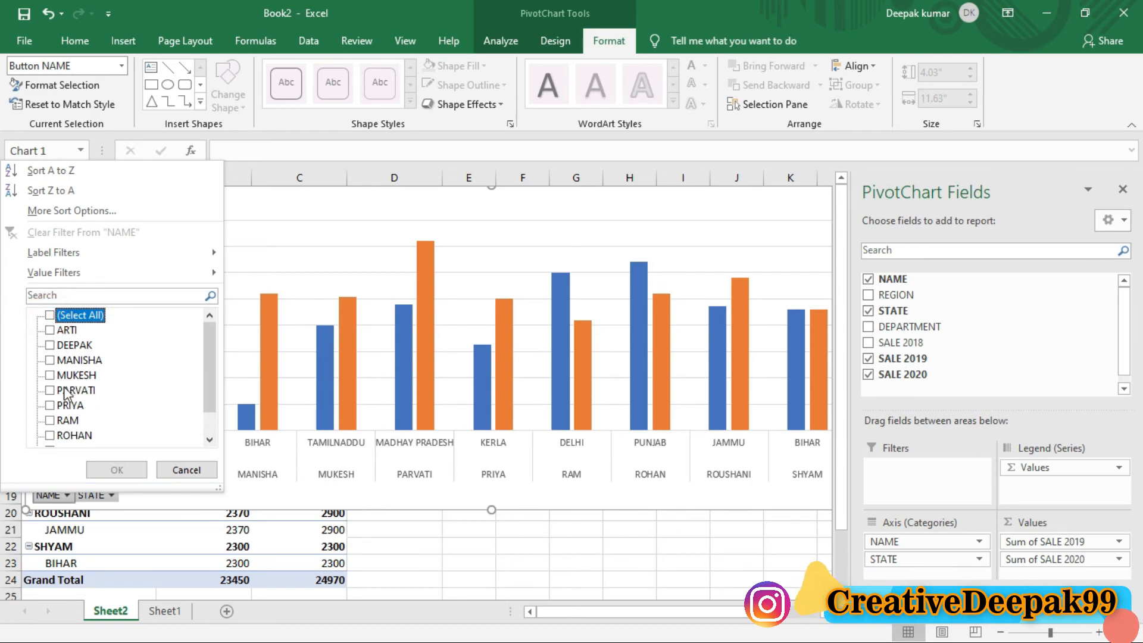
left_click(50, 346)
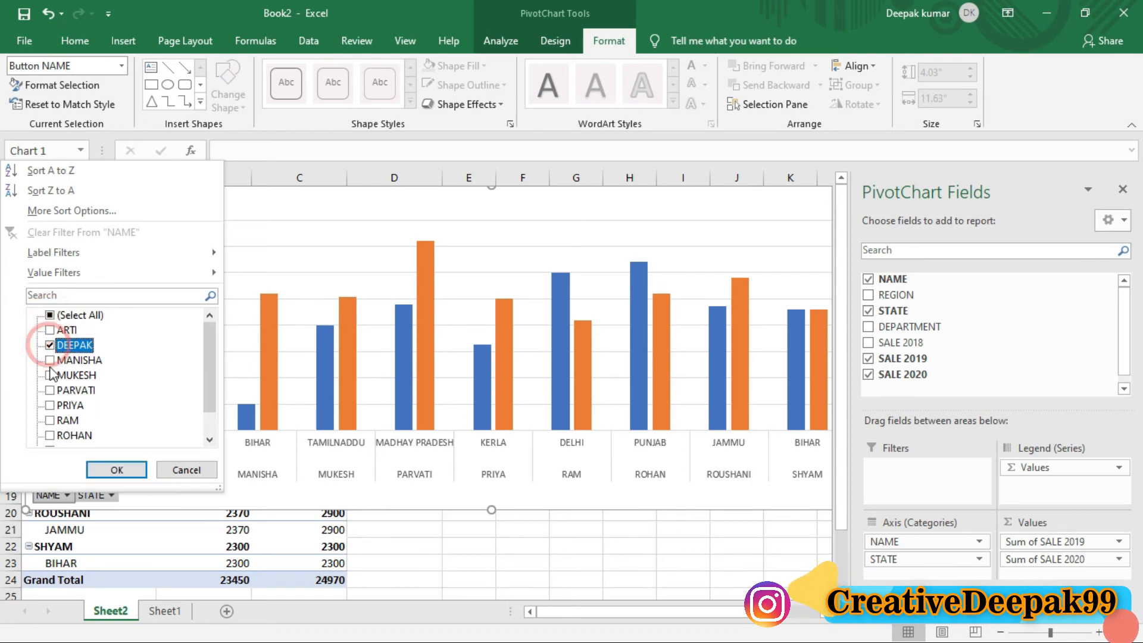
left_click(50, 360)
left_click(50, 375)
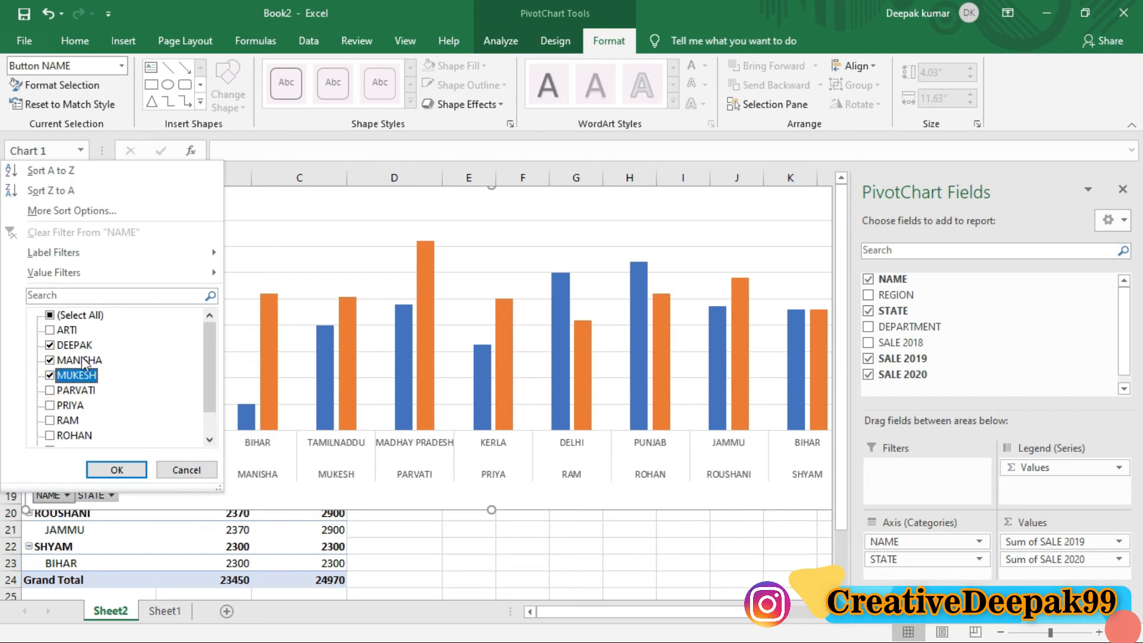
left_click(119, 470)
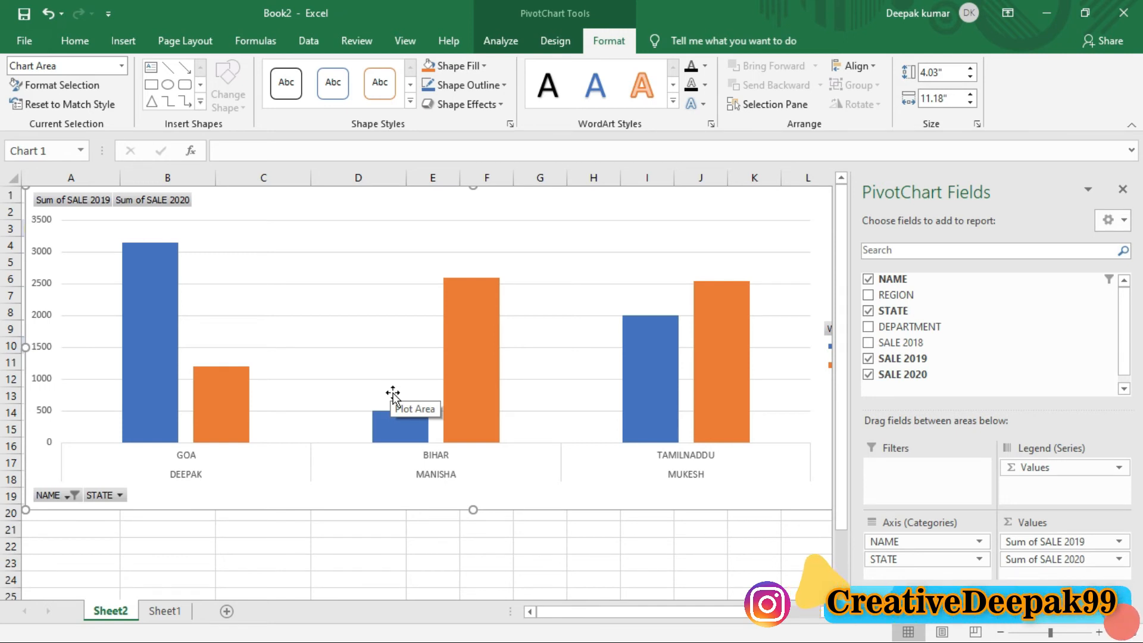
Reselect all employees in the NAME filter of the chart
left_click(70, 496)
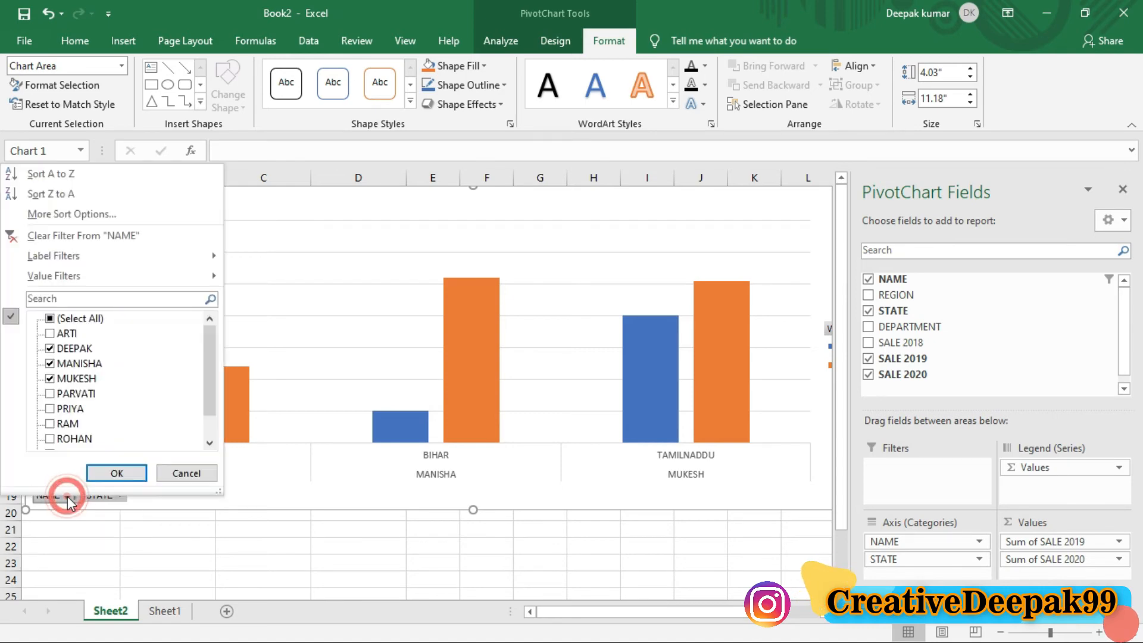
left_click(50, 319)
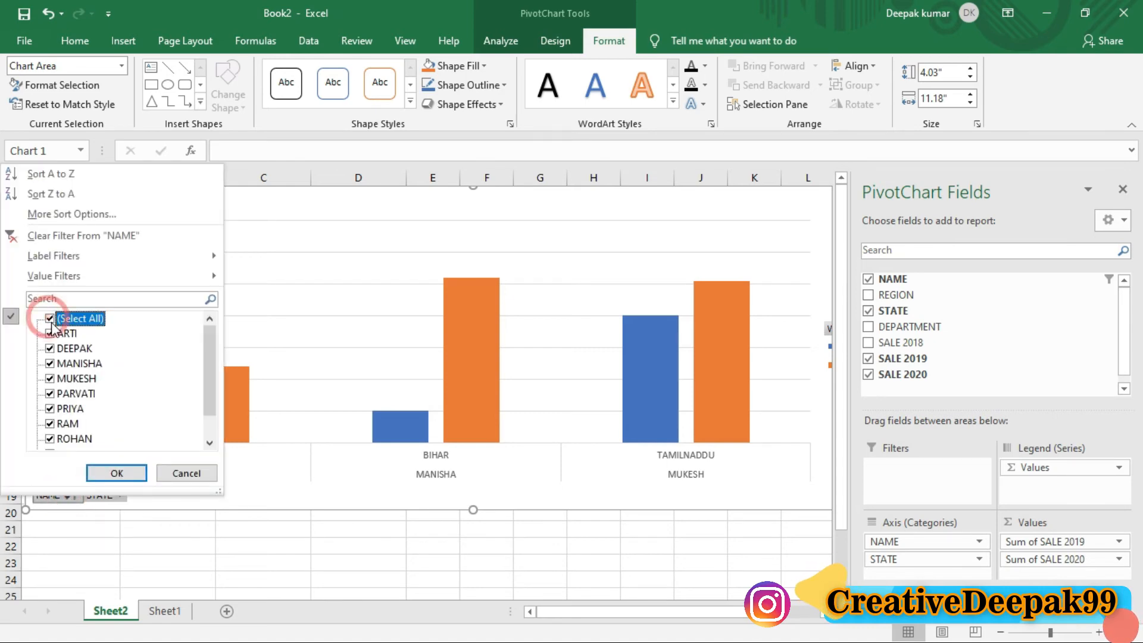
left_click(122, 473)
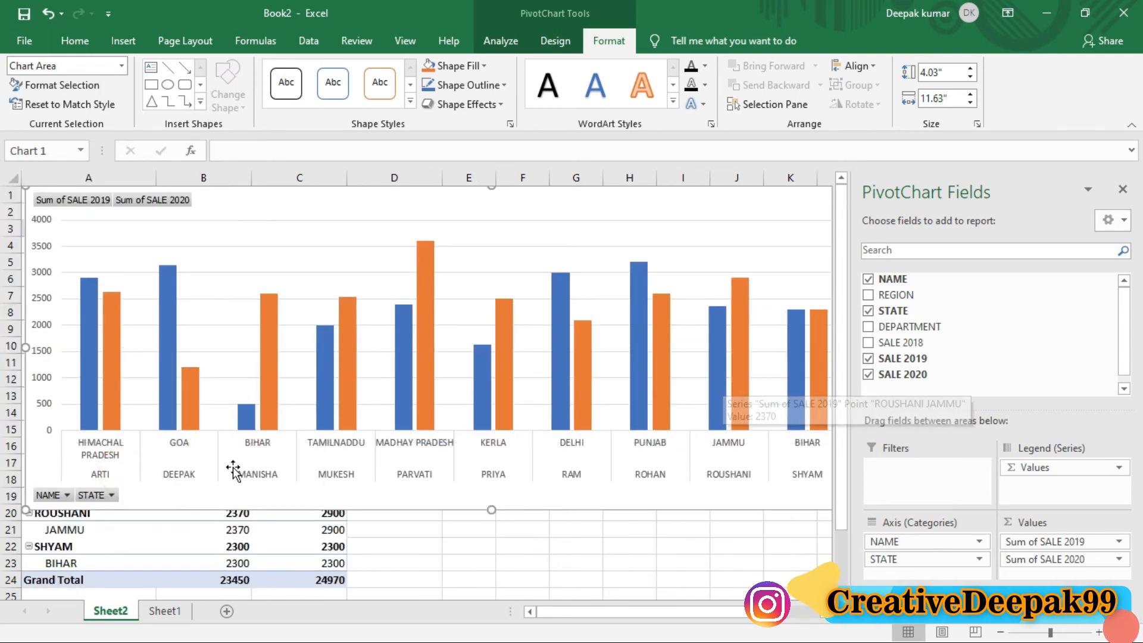
Filter the chart's STATE field to show only BIHAR
left_click(110, 496)
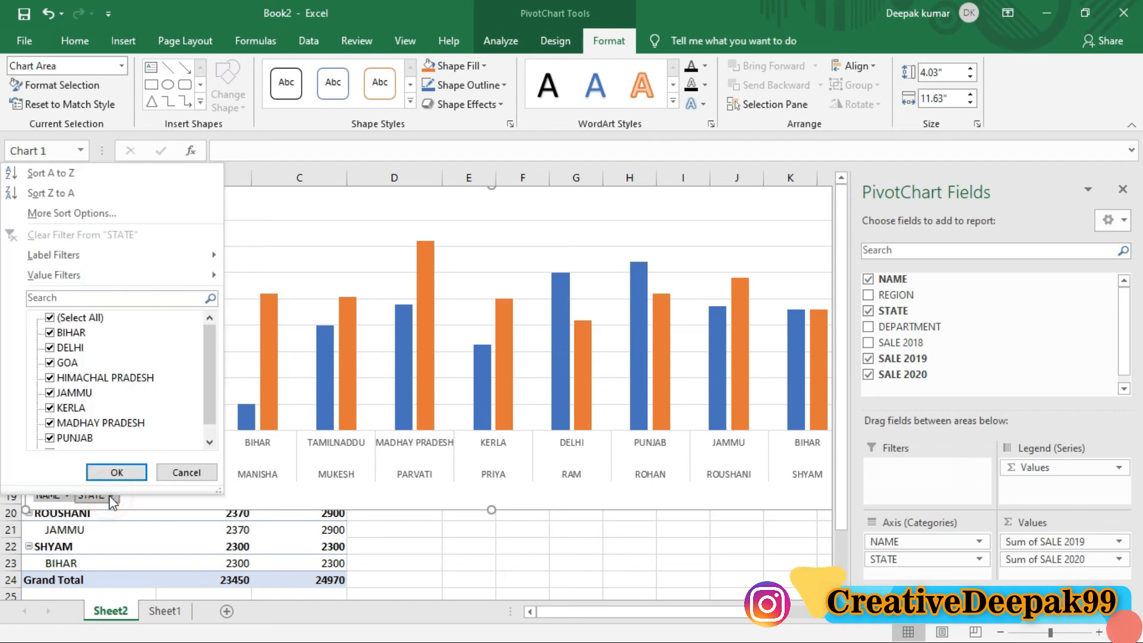
left_click(50, 317)
left_click(50, 332)
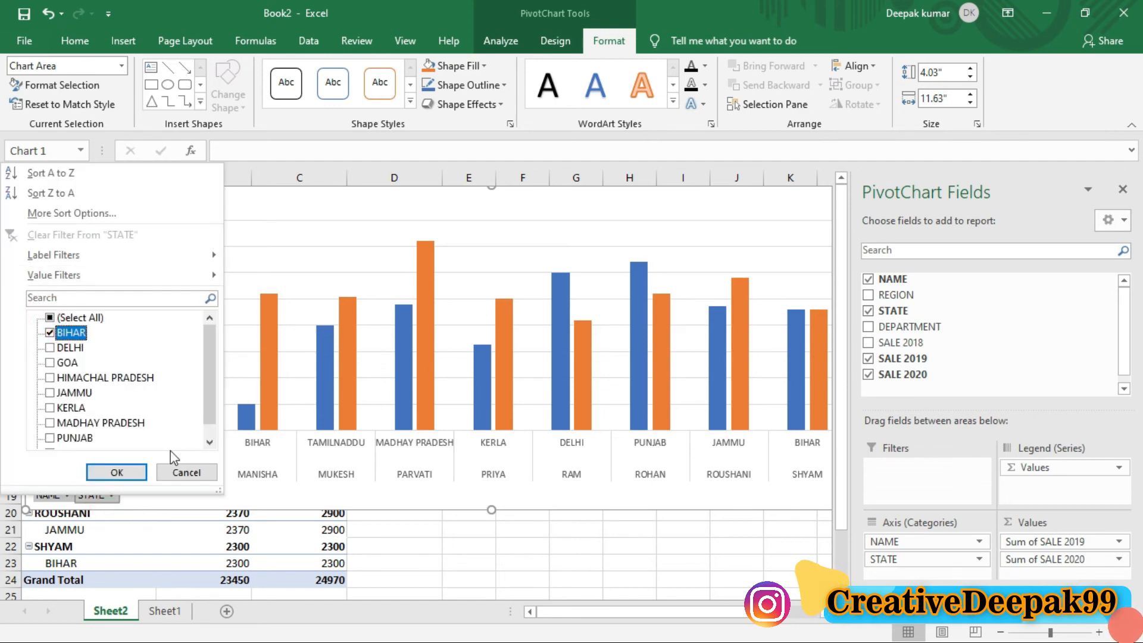
left_click(118, 473)
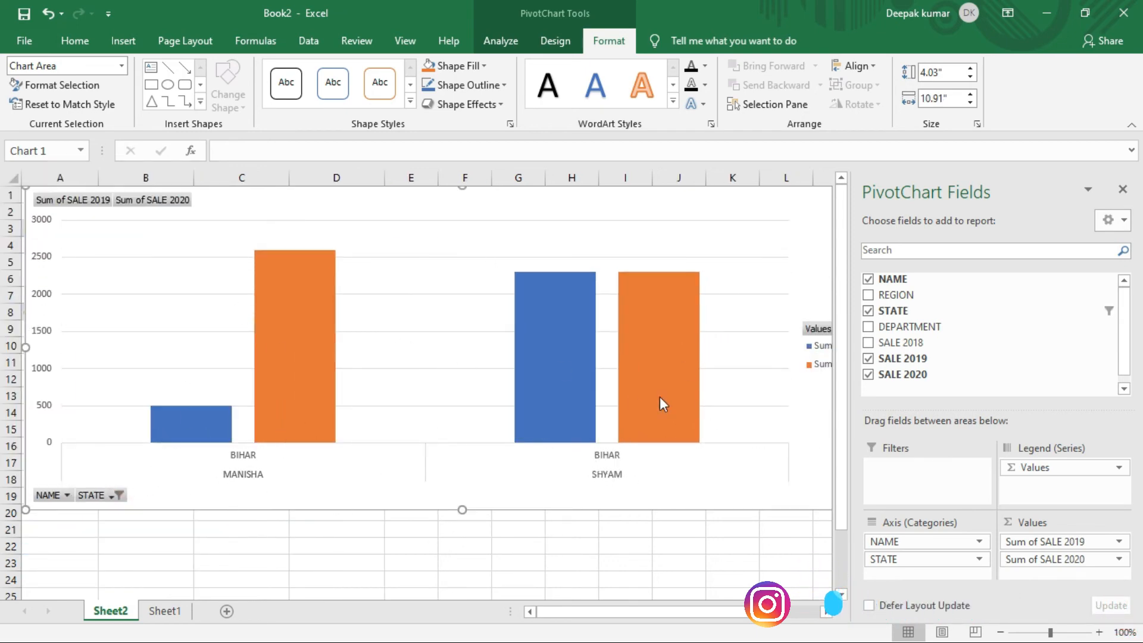
Add SALE 2018 to the chart's values and REGION and DEPARTMENT beneath STATE on the axis
left_click(868, 343)
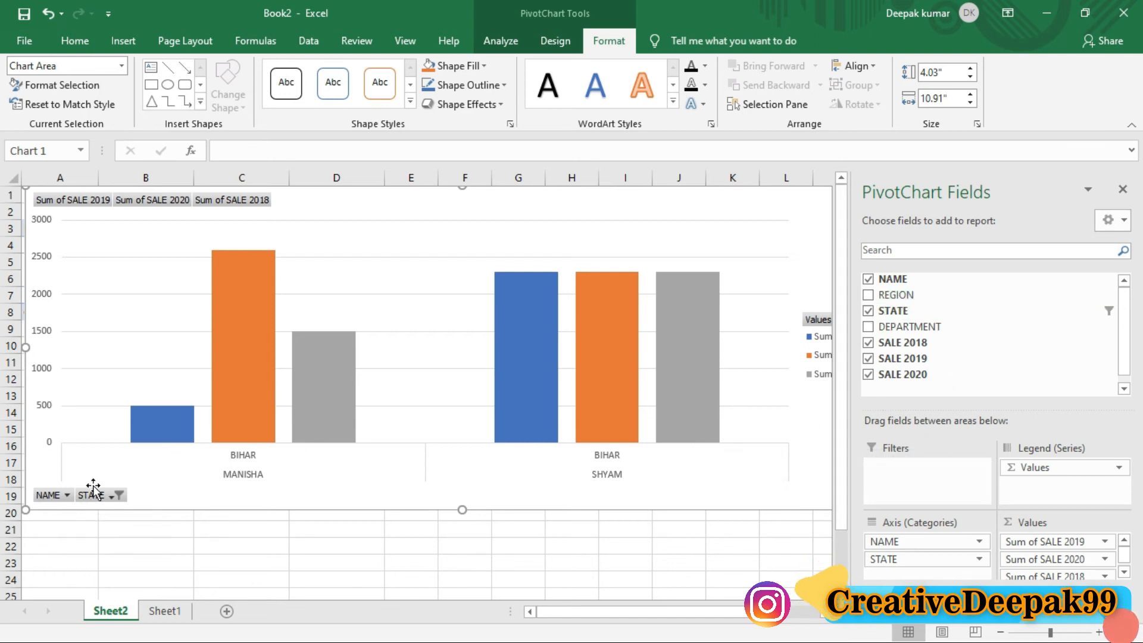
left_click(868, 295)
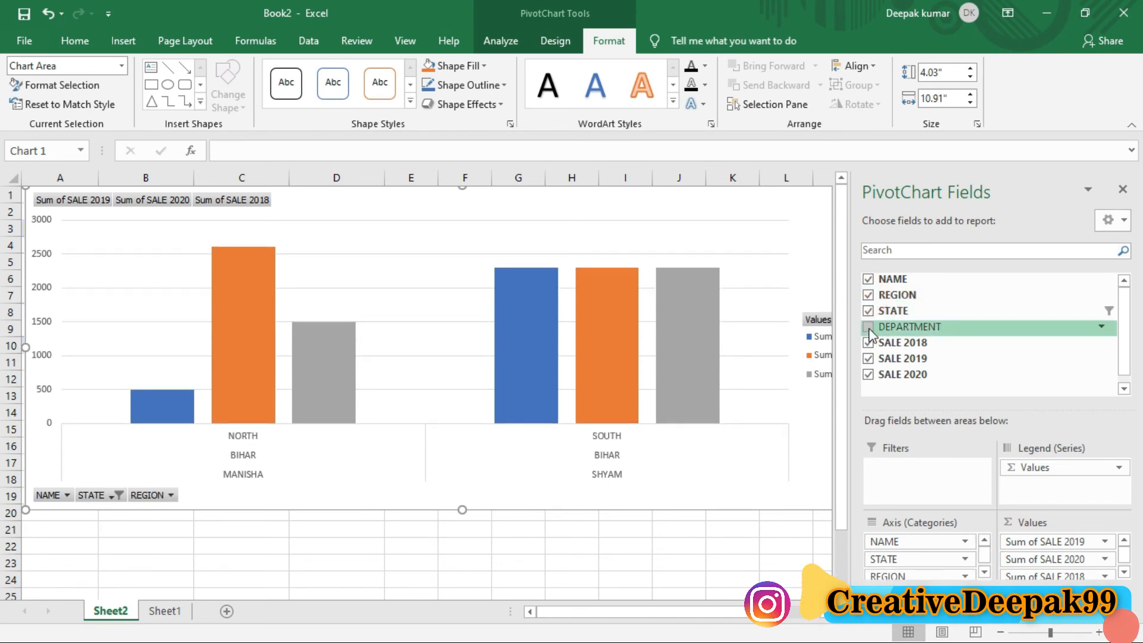
left_click(867, 326)
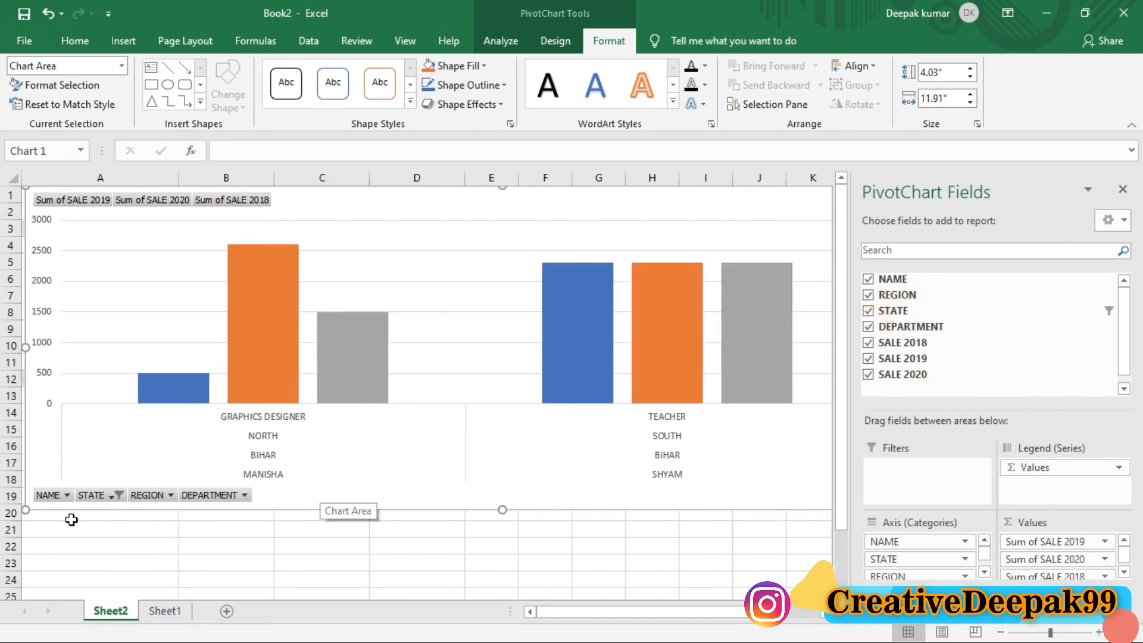
Reselect all states in the chart's STATE filter
left_click(111, 496)
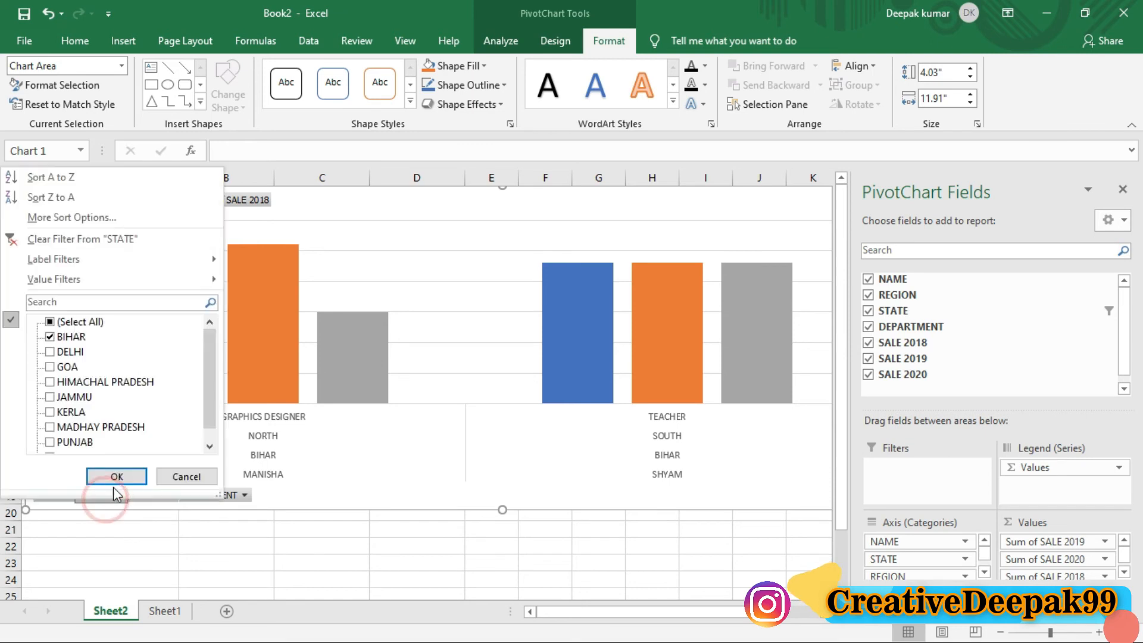
left_click(50, 323)
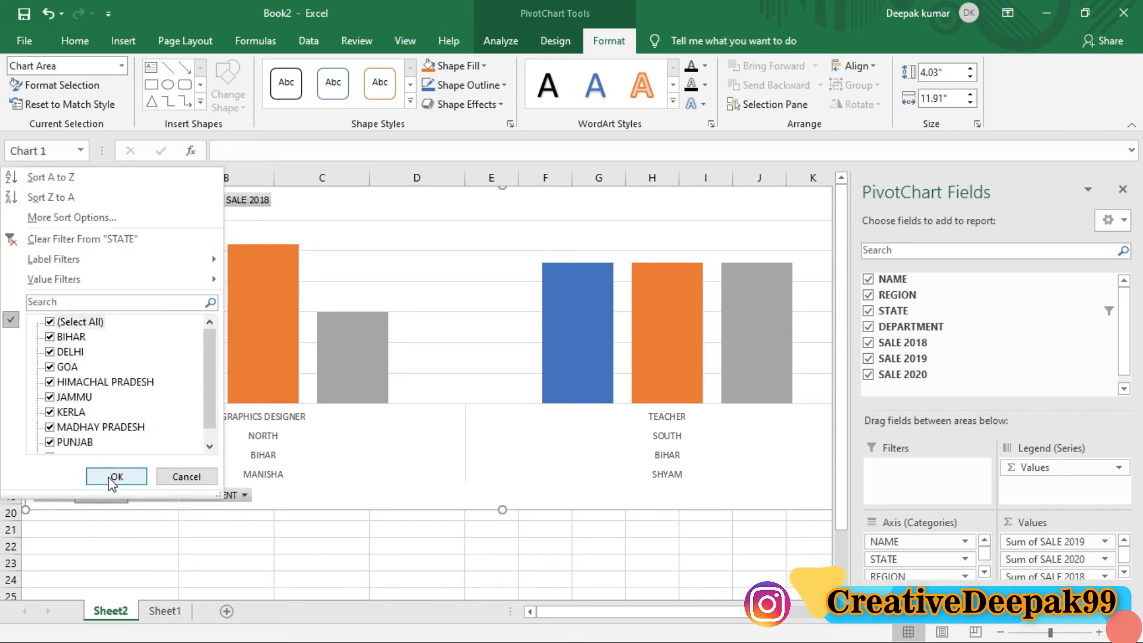
left_click(117, 476)
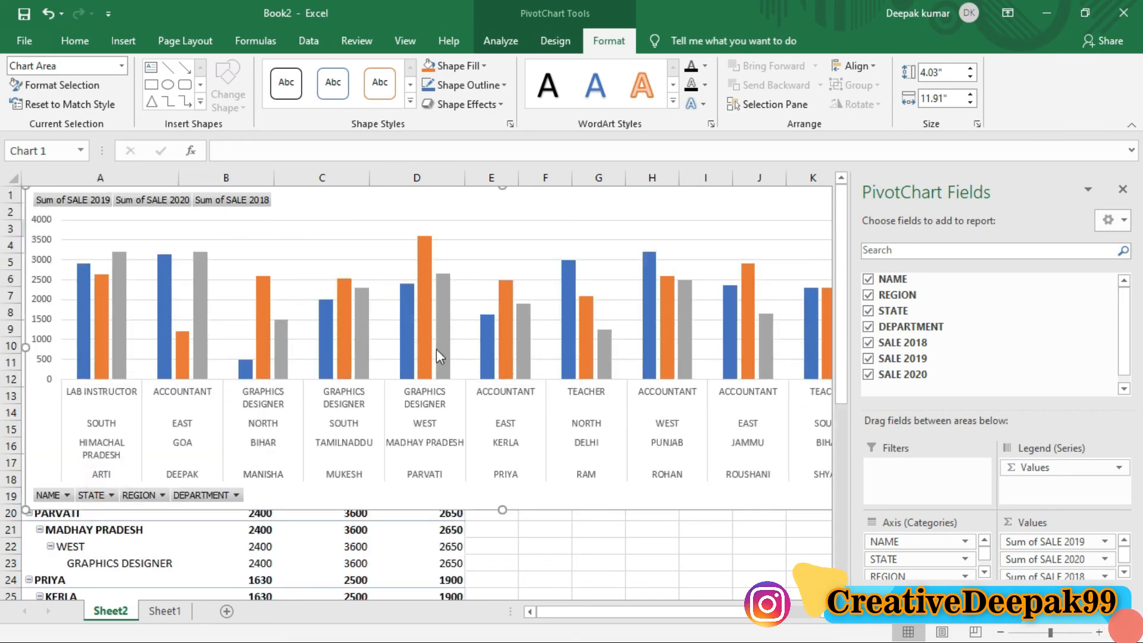
Filter the chart's DEPARTMENT field to show only ACCOUNTANT and check the first employee's axis labels
mouse_move(640, 340)
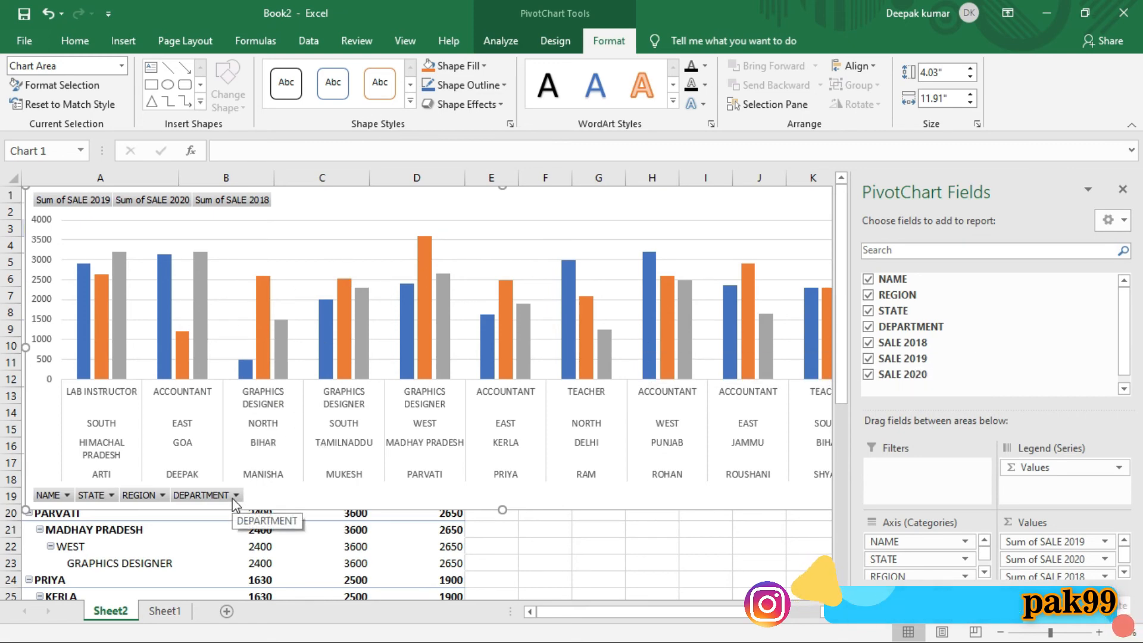
key("ctrl+2")
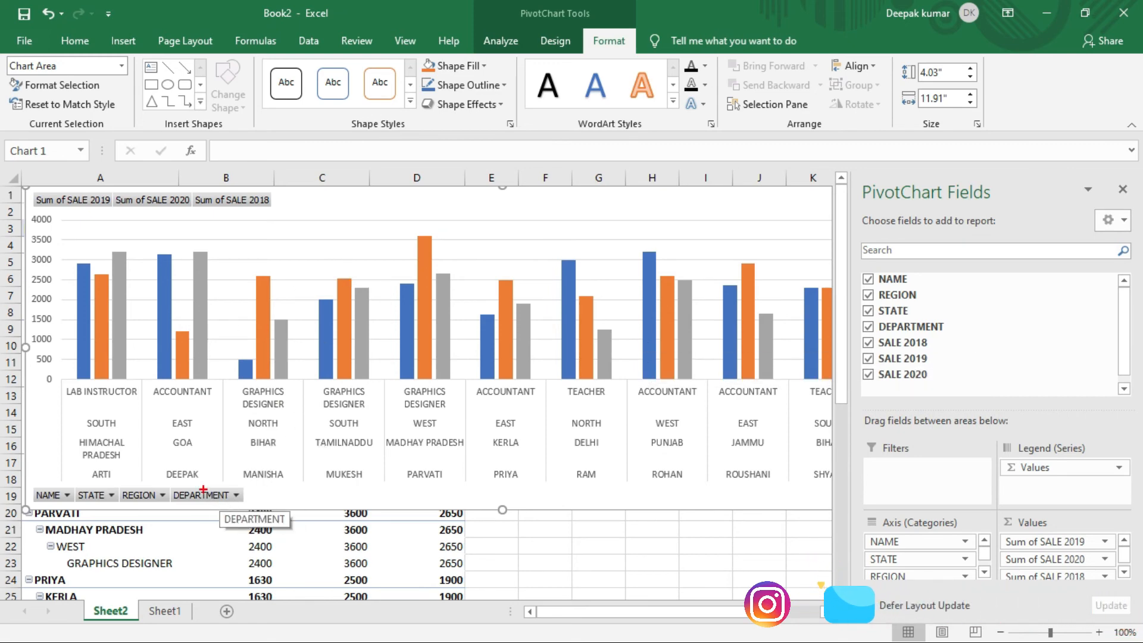
left_click_drag(169, 484, 253, 516)
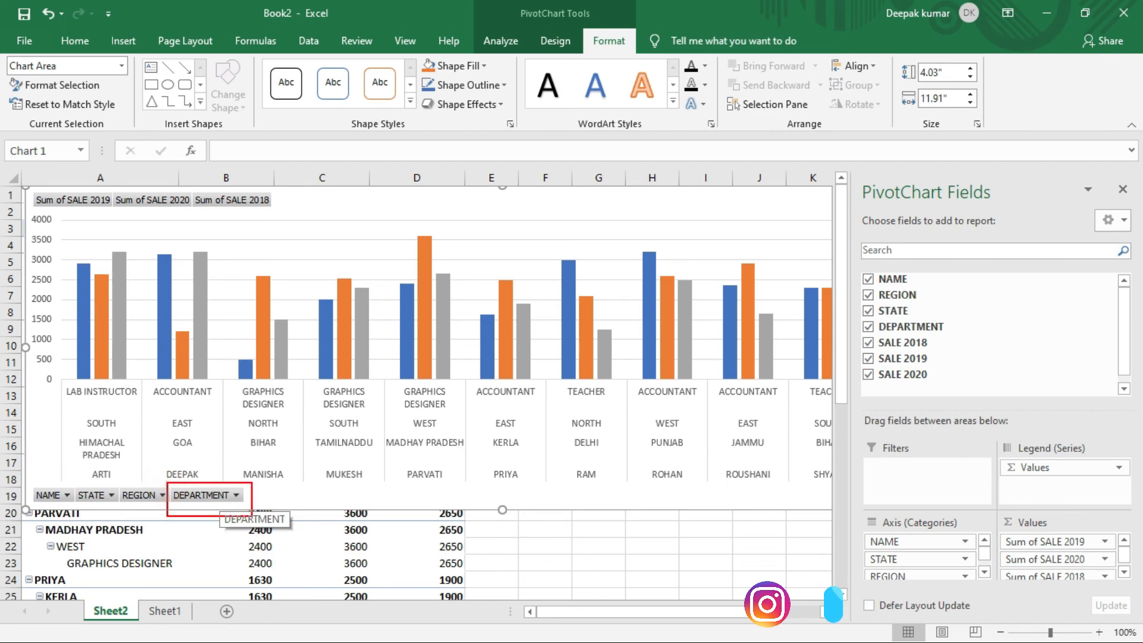
key("Escape")
left_click(237, 495)
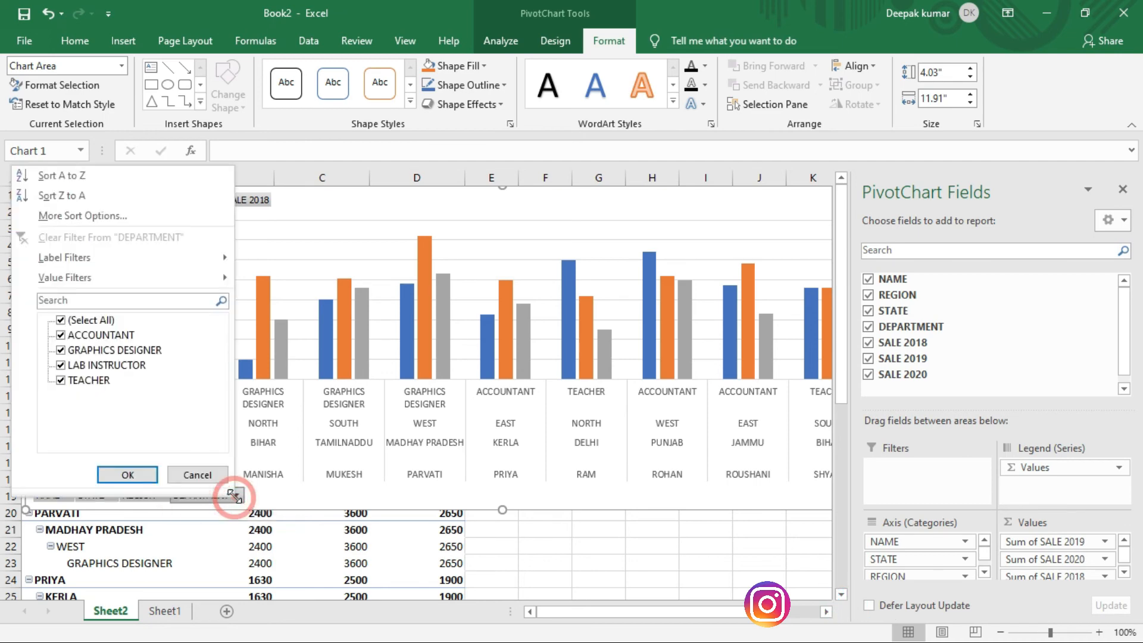
left_click(61, 320)
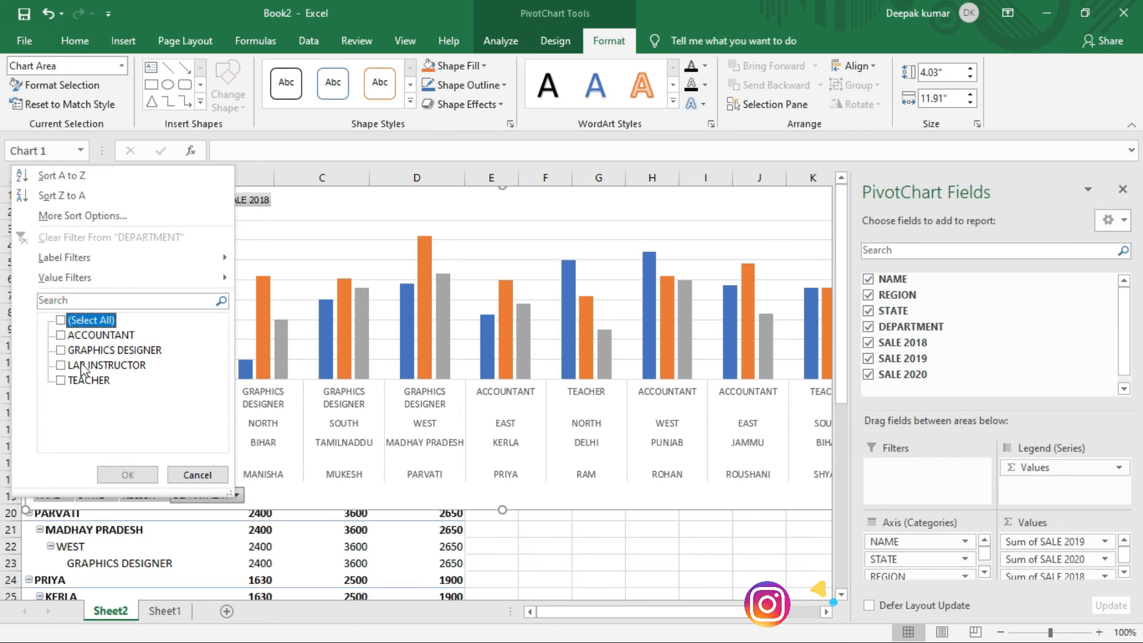
left_click(61, 335)
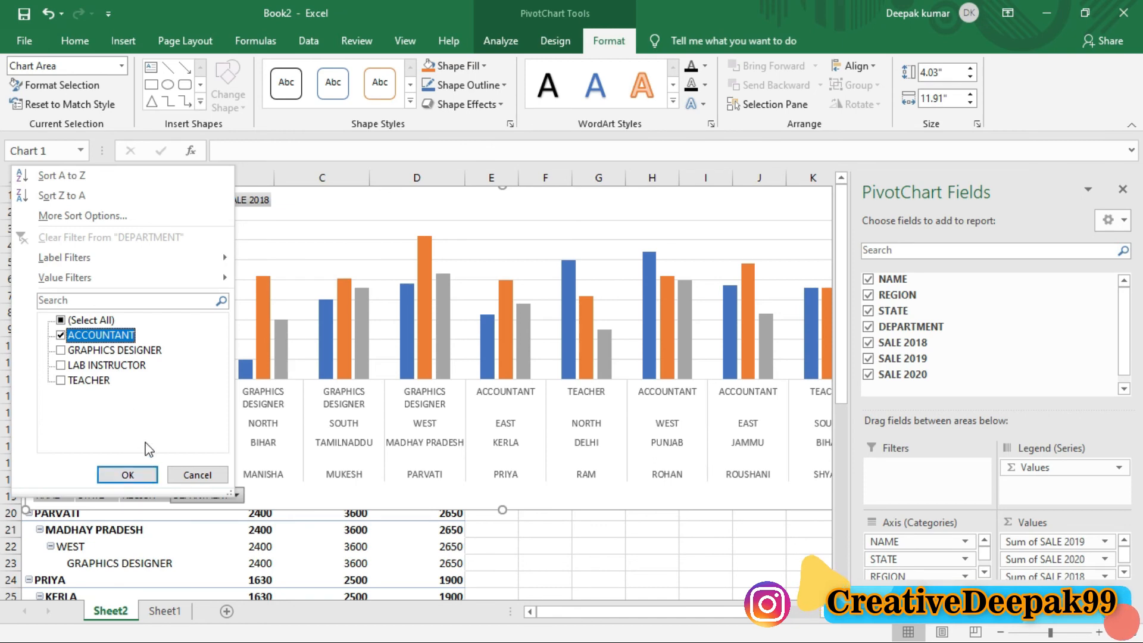
left_click(127, 475)
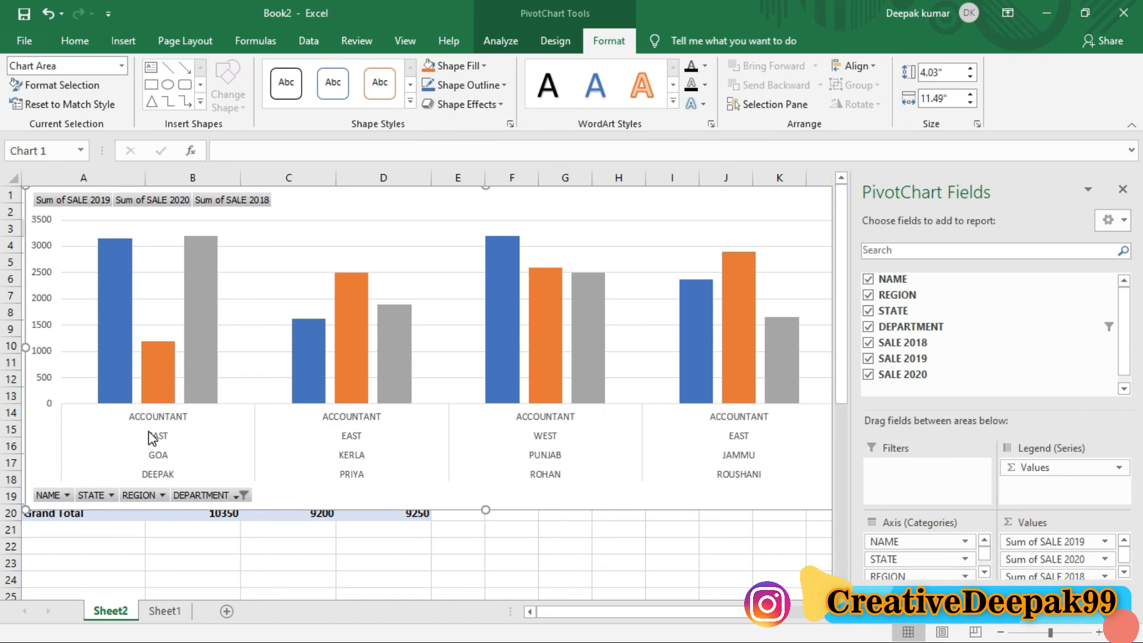
left_click_drag(126, 406, 203, 484)
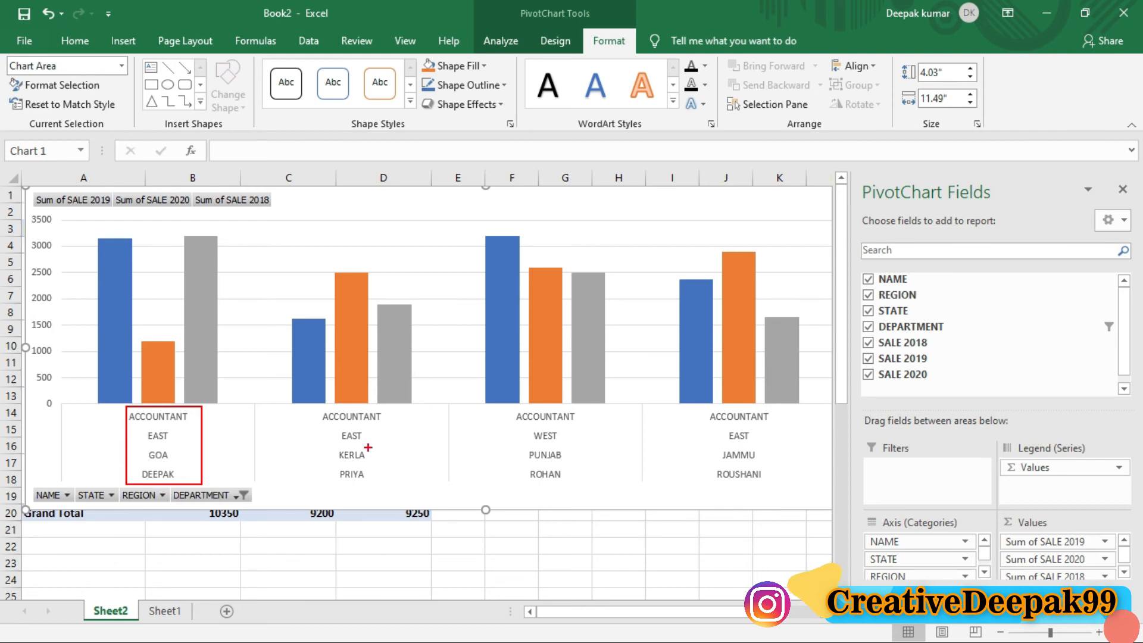
Check the department, region, state and name labels of the remaining three accountants on the chart's axis
left_click_drag(316, 405, 382, 494)
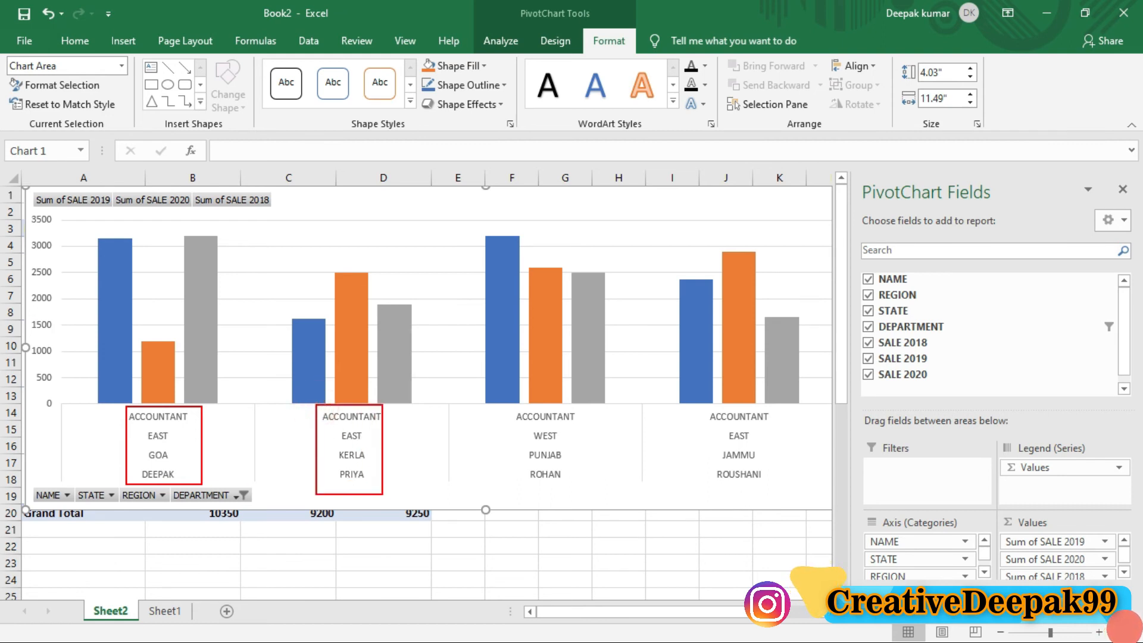
left_click_drag(523, 423, 592, 494)
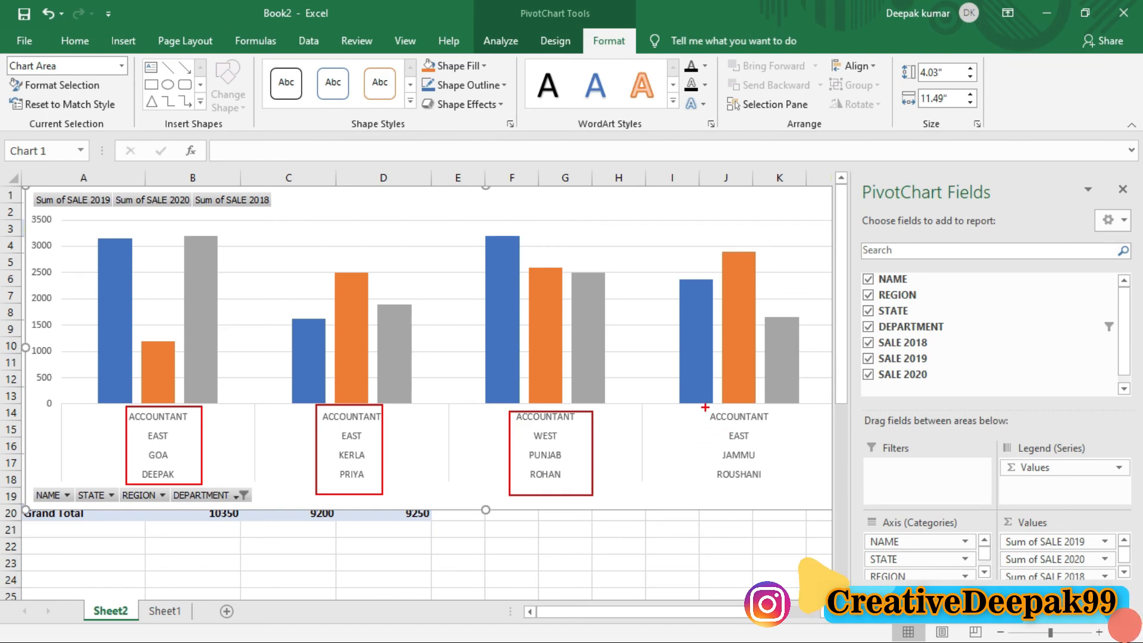
mouse_move(705, 408)
left_mouse_down()
mouse_move(778, 429)
mouse_move(744, 439)
mouse_move(768, 448)
mouse_move(761, 493)
mouse_move(790, 496)
left_mouse_up()
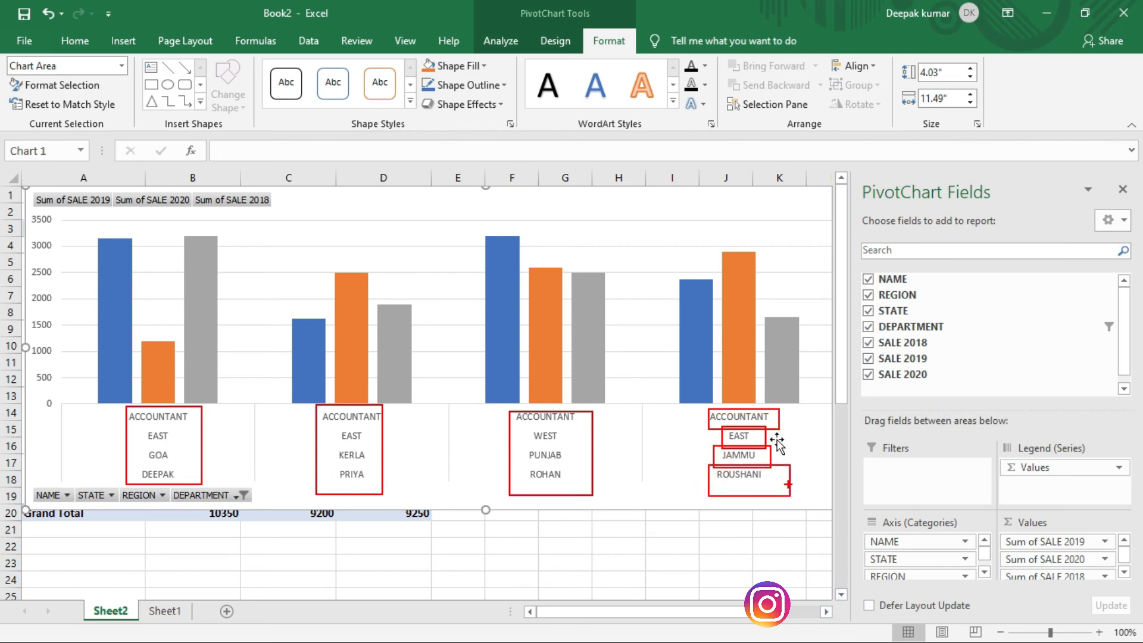
key("Escape")
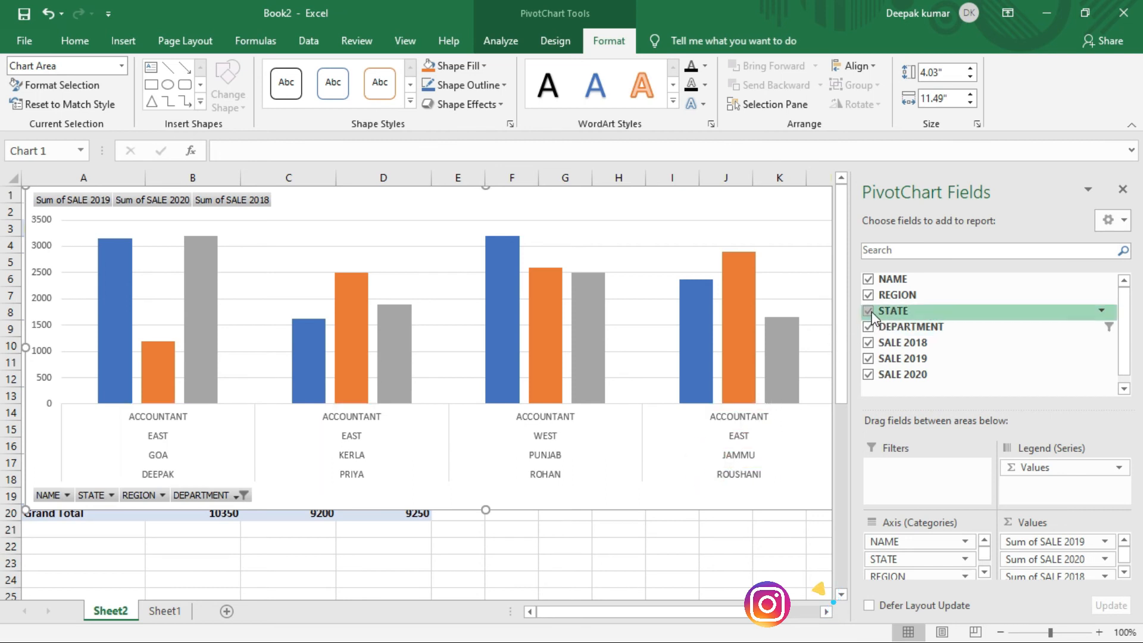
Remove STATE and REGION from the chart's axis and move the chart slightly to uncover the PivotTable's row labels
left_click(869, 312)
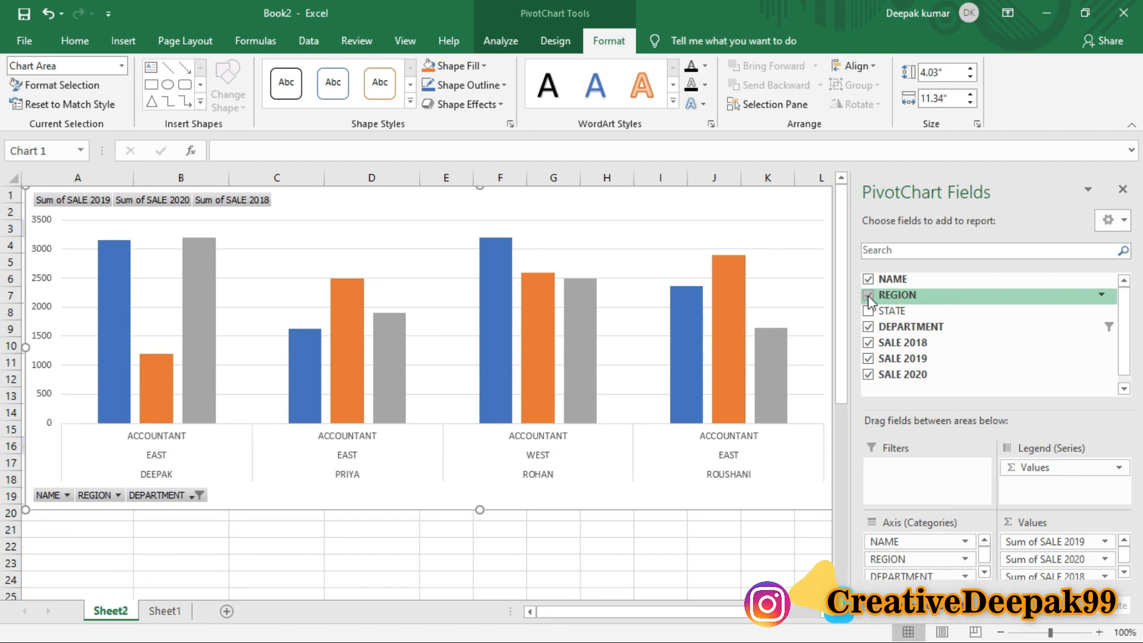
left_click(867, 296)
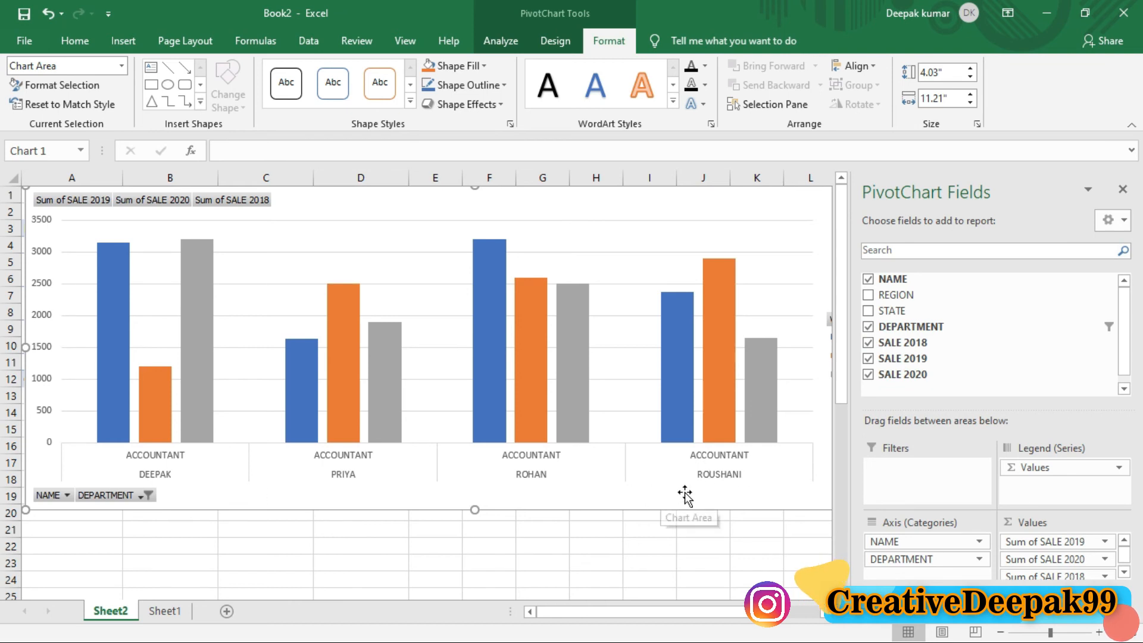
mouse_move(317, 364)
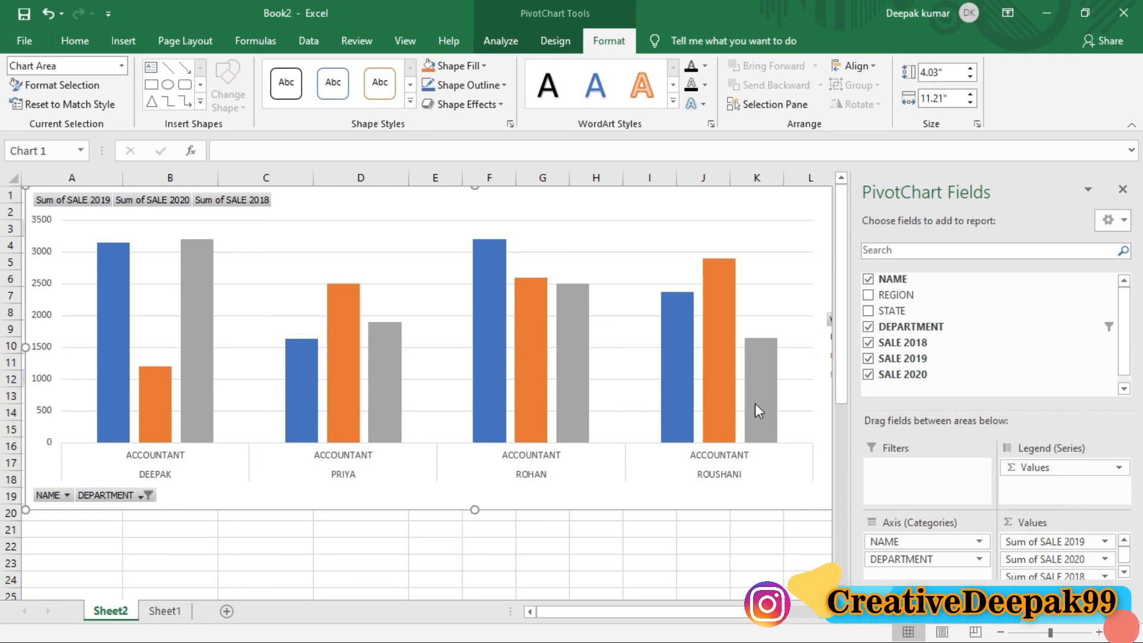
left_click_drag(379, 510, 401, 528)
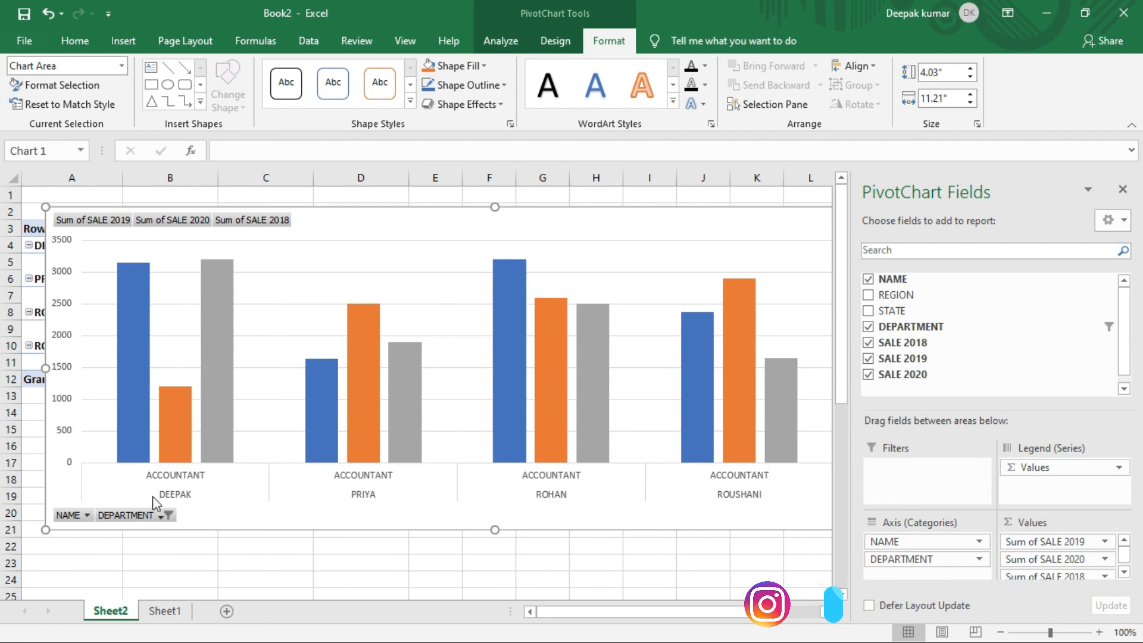
Create a PivotTable from Sheet1 range A1:G11 on the existing worksheet, with Sheet1 A14:I30 as its location
left_click(171, 613)
left_click(402, 414)
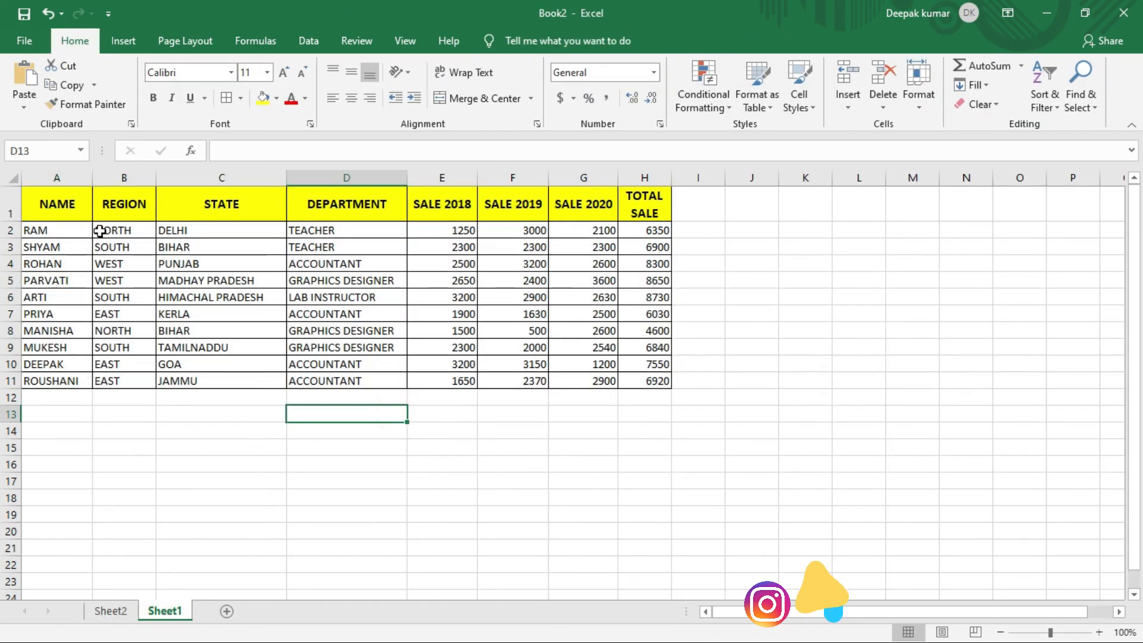
left_click_drag(52, 198, 590, 375)
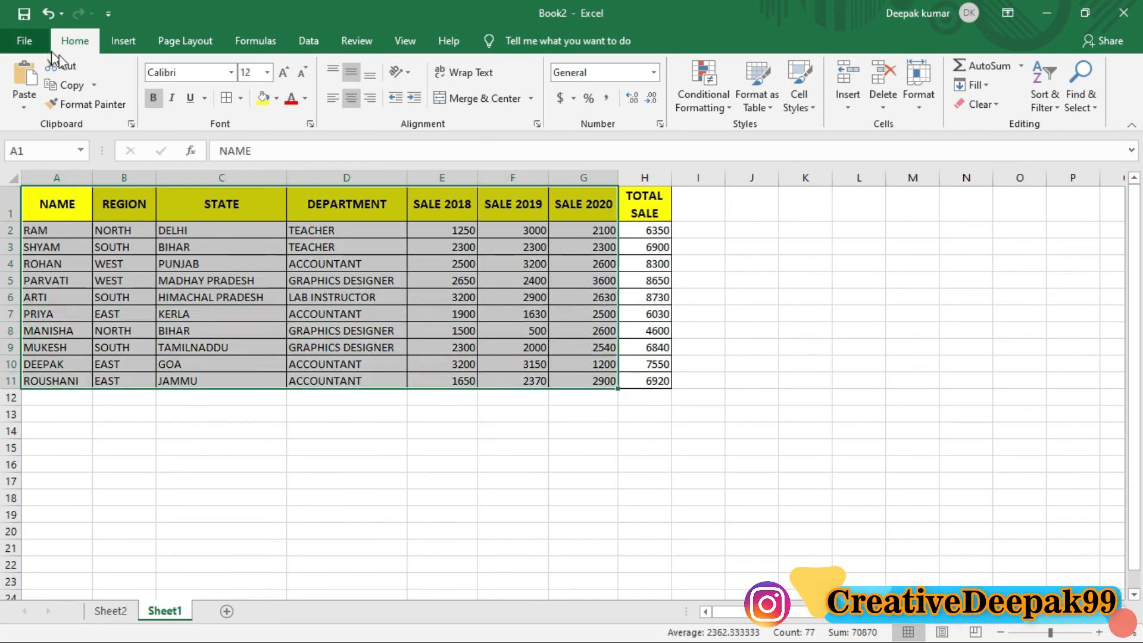
left_click(123, 42)
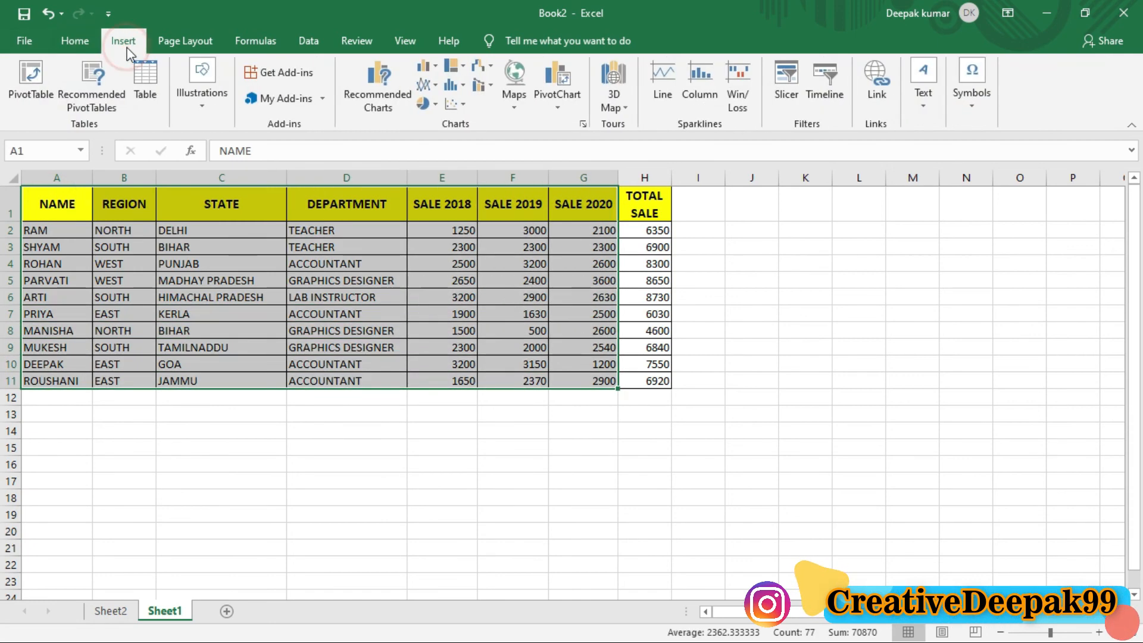
left_click(28, 101)
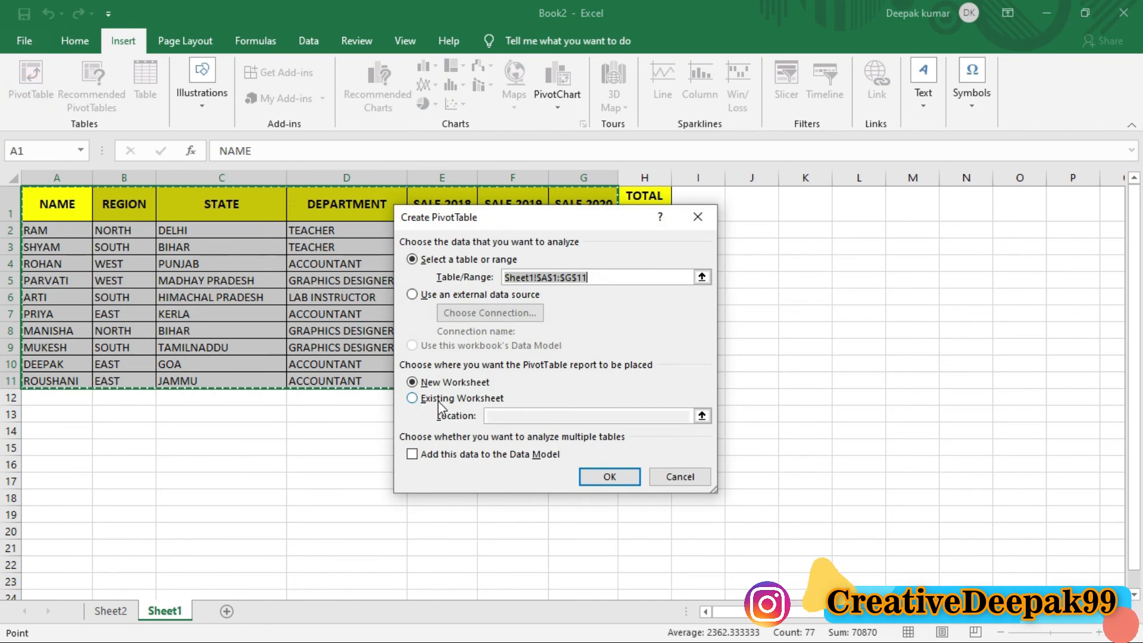
left_click(412, 398)
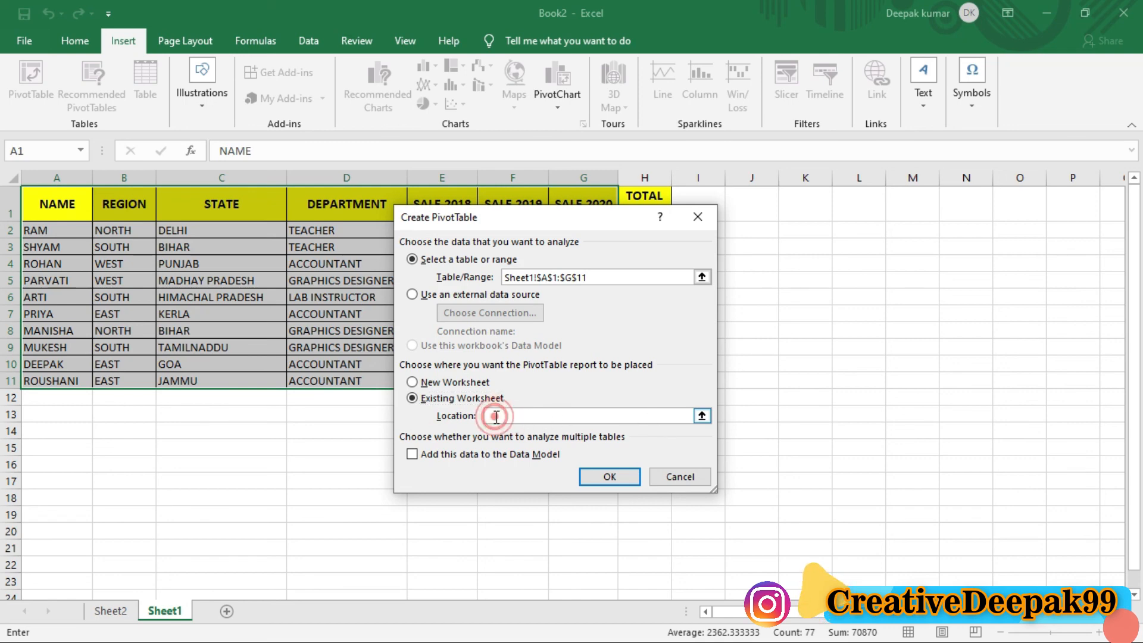
scroll(85, 452, "down", 1)
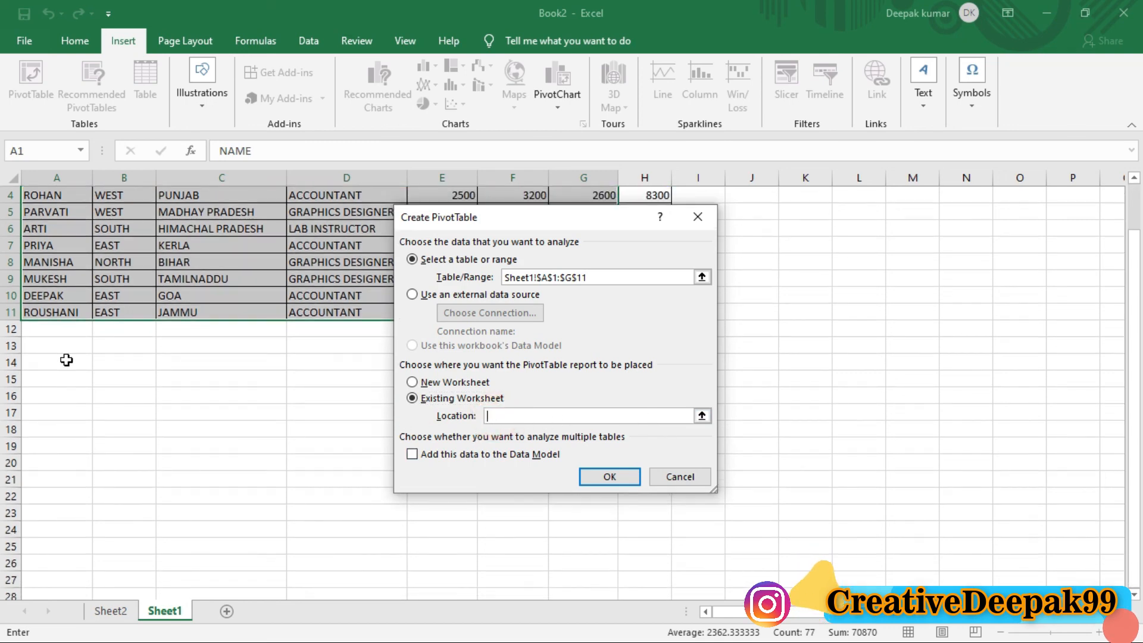
left_click_drag(51, 368, 713, 590)
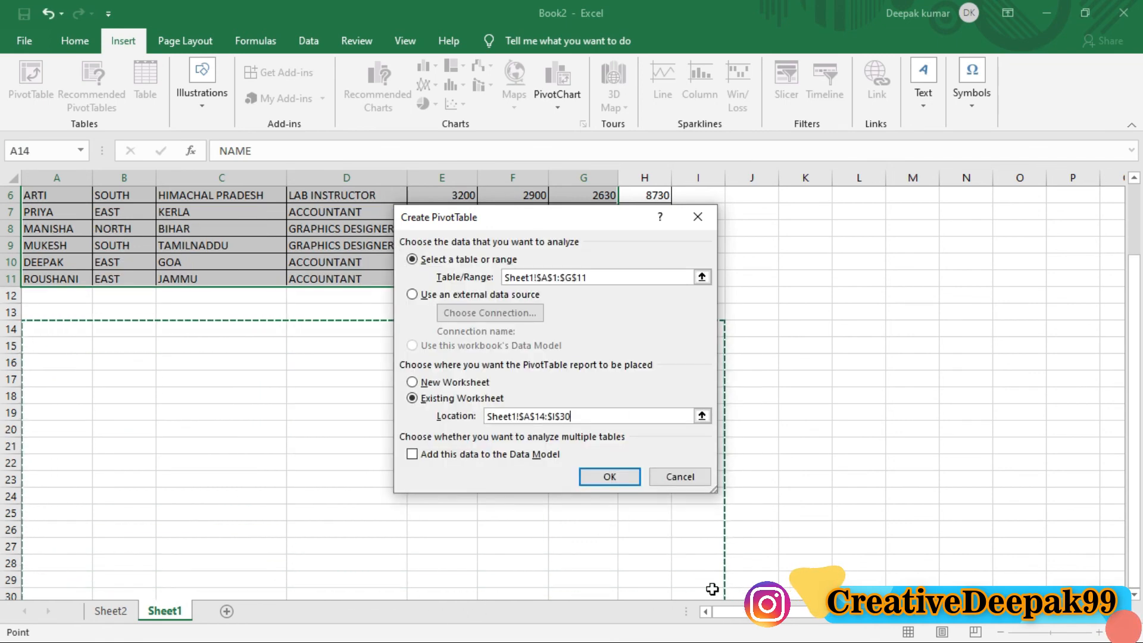
left_click(608, 477)
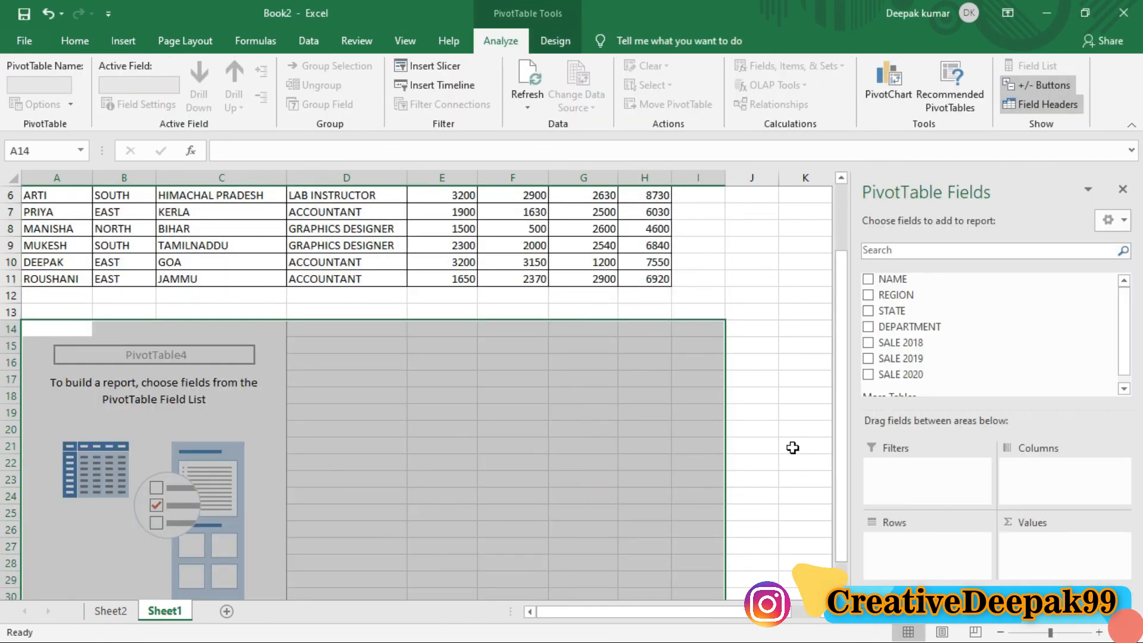
Add NAME, REGION, STATE and DEPARTMENT as the PivotTable's rows and insert a Clustered Column PivotChart
left_click(868, 279)
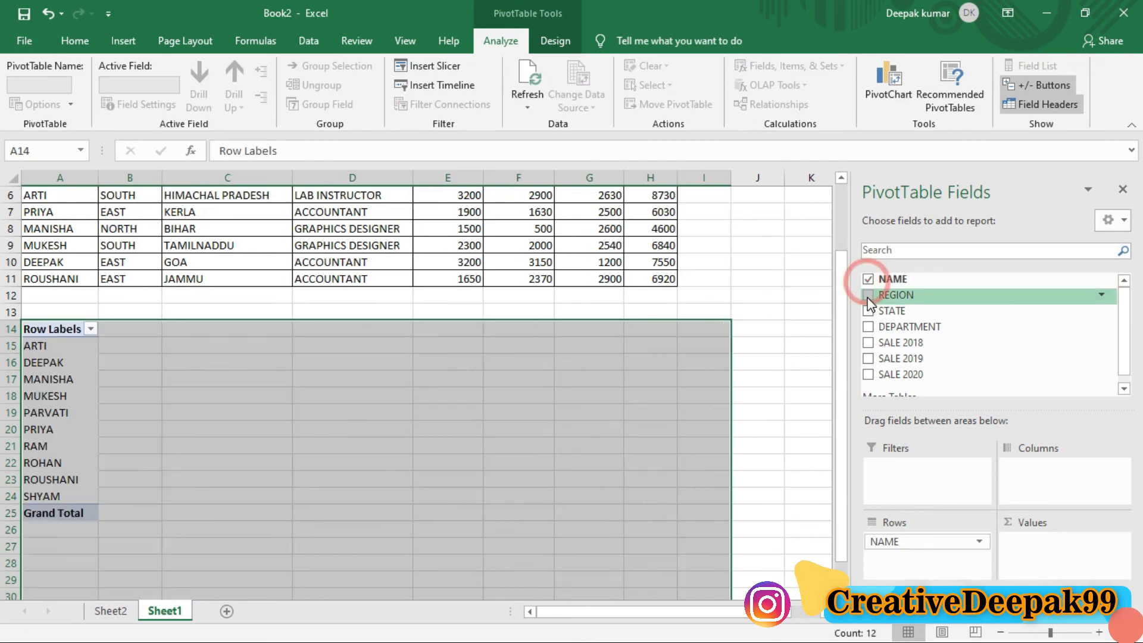
left_click(867, 295)
left_click(868, 310)
left_click(868, 326)
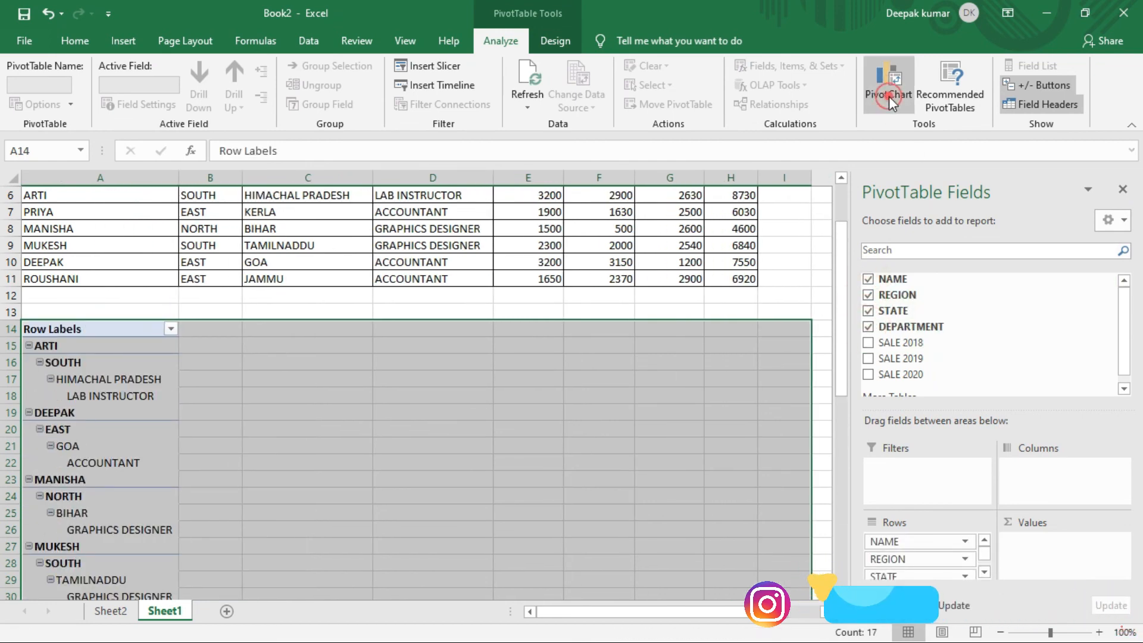
left_click(888, 95)
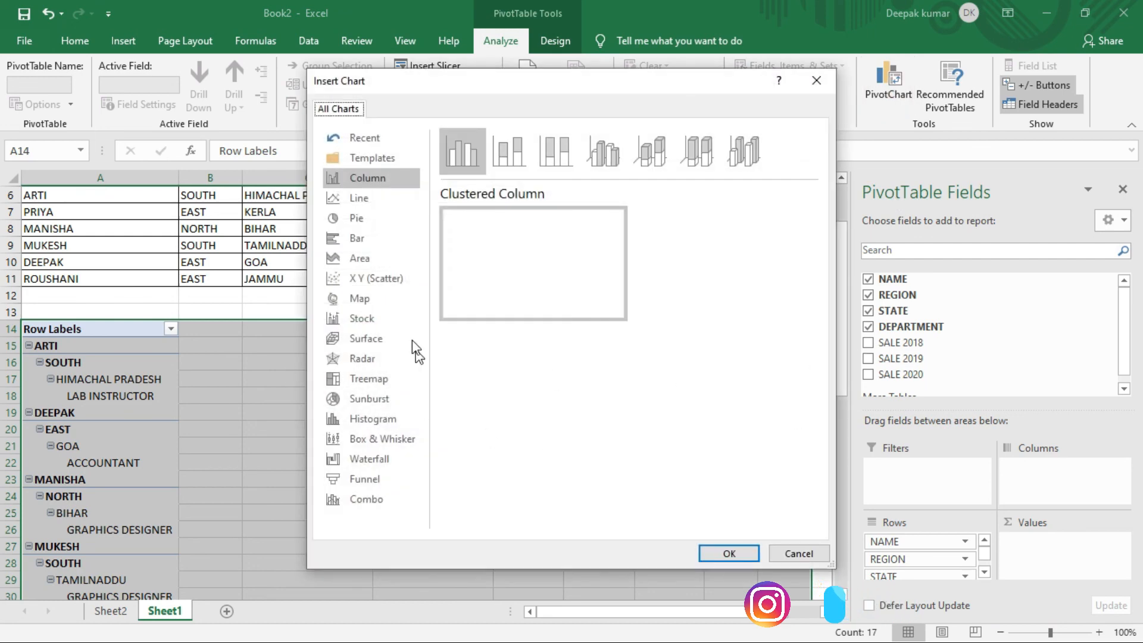
left_click(714, 551)
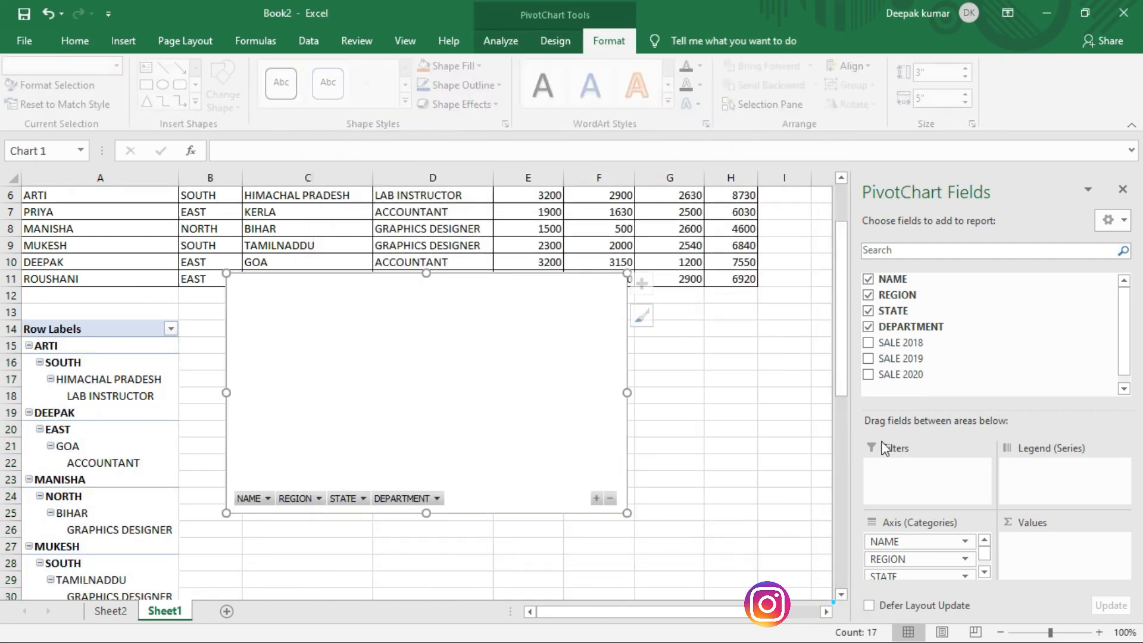
Add SALE 2018, SALE 2019 and SALE 2020 to the chart's values and leave only NAME on the axis
left_click(868, 343)
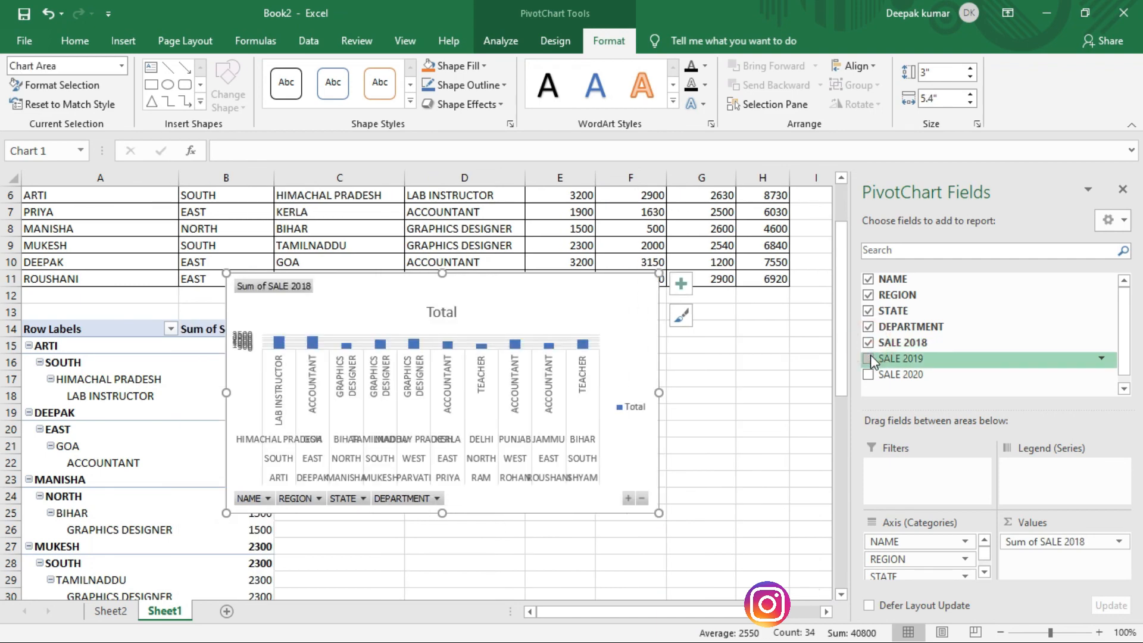
left_click(868, 359)
left_click(868, 327)
left_click(868, 311)
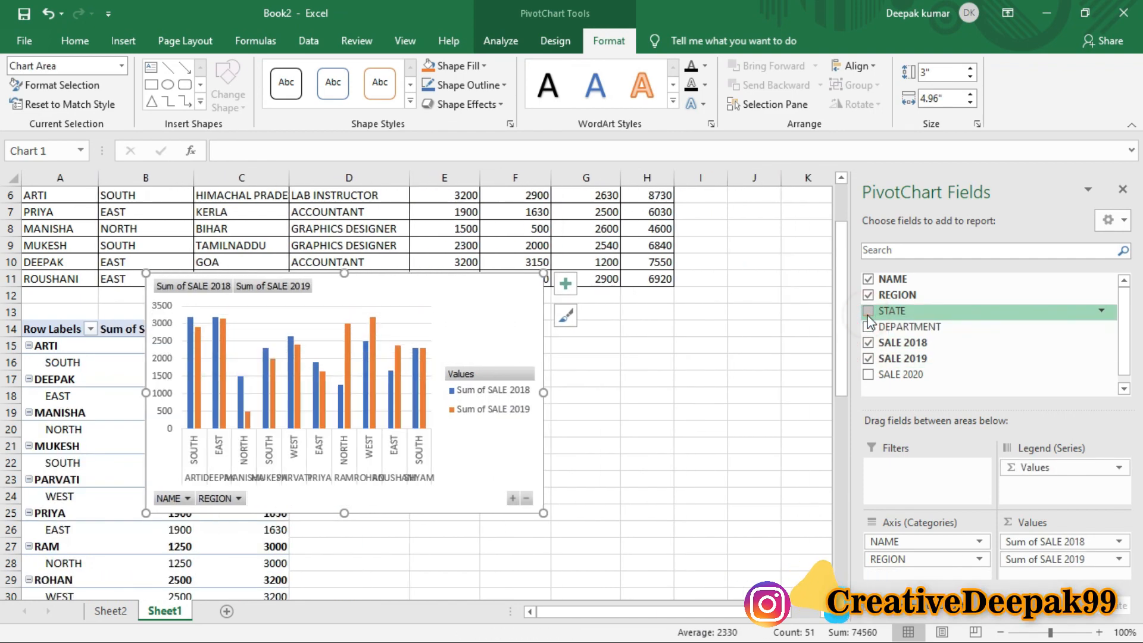
left_click(868, 295)
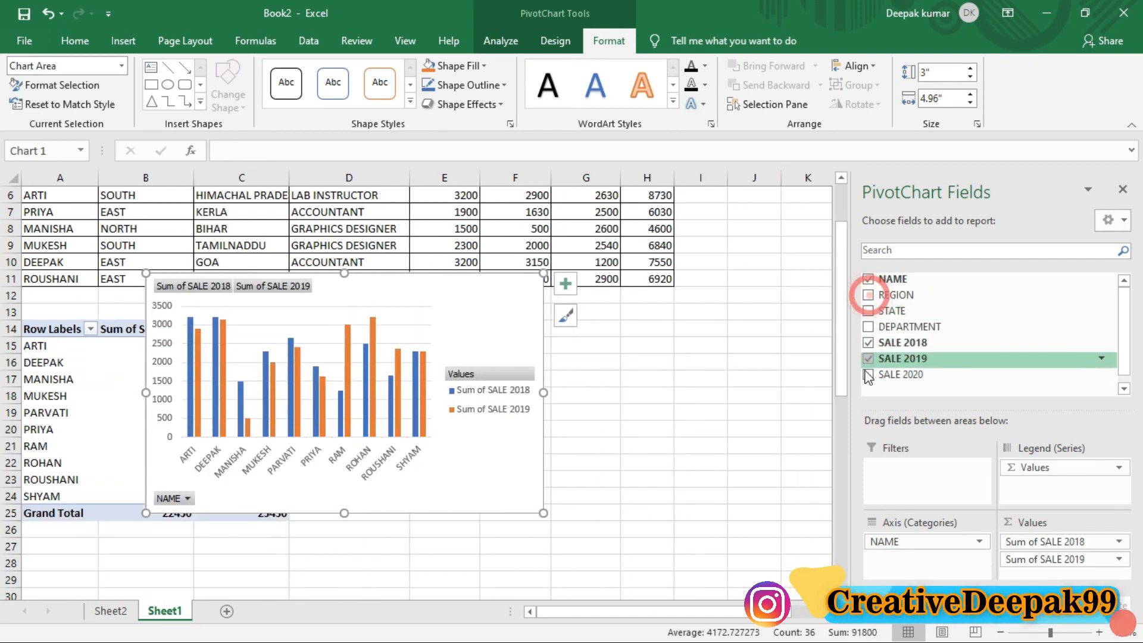
left_click(868, 374)
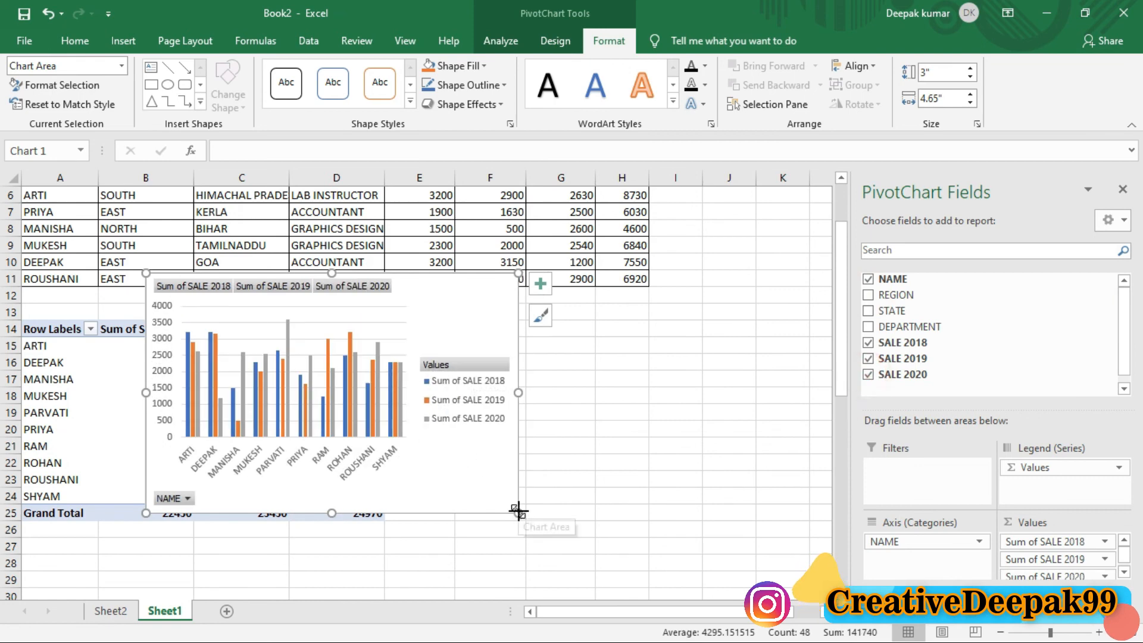
Add STATE to the chart's axis and enlarge the chart to about 3.68" by 9.02", placing it just below the source data
left_click_drag(518, 511, 697, 526)
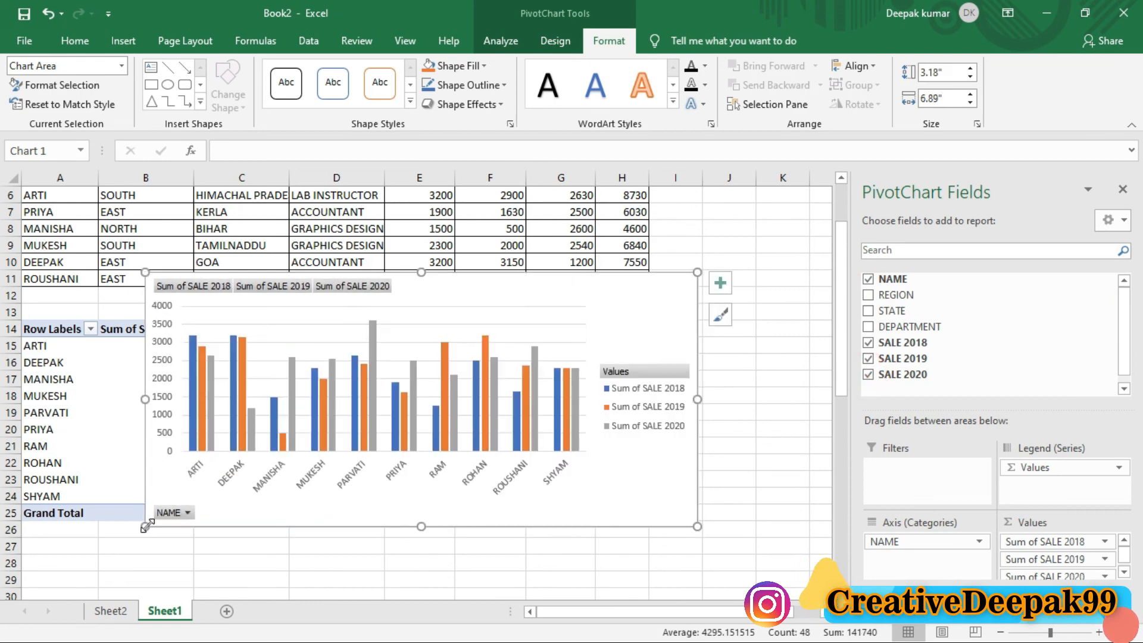
left_click_drag(144, 526, 78, 567)
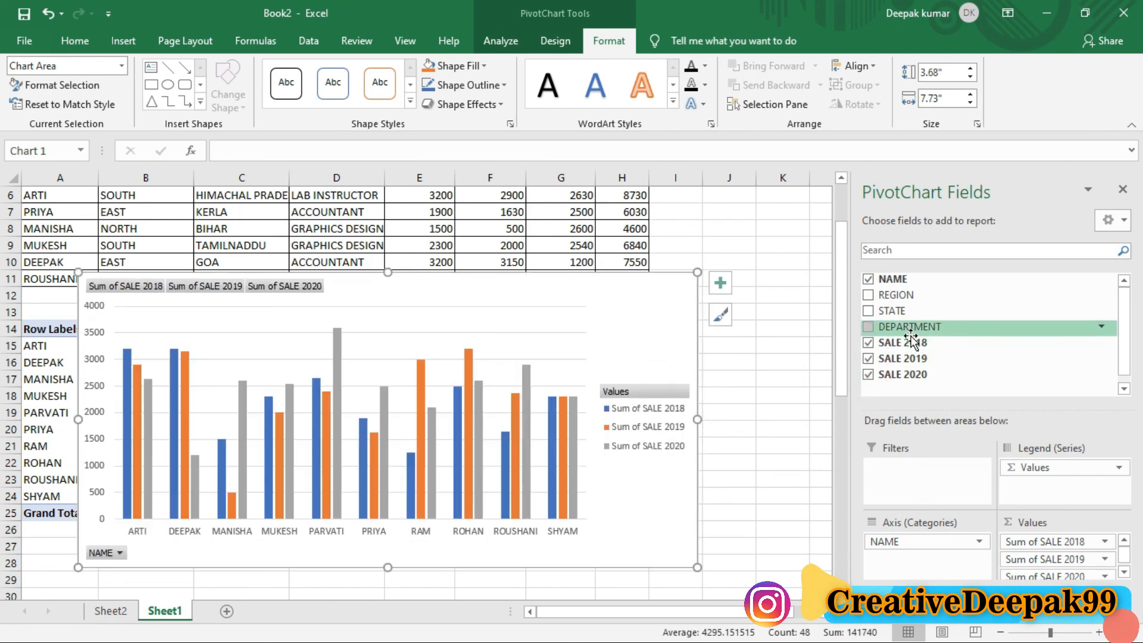
left_click(867, 311)
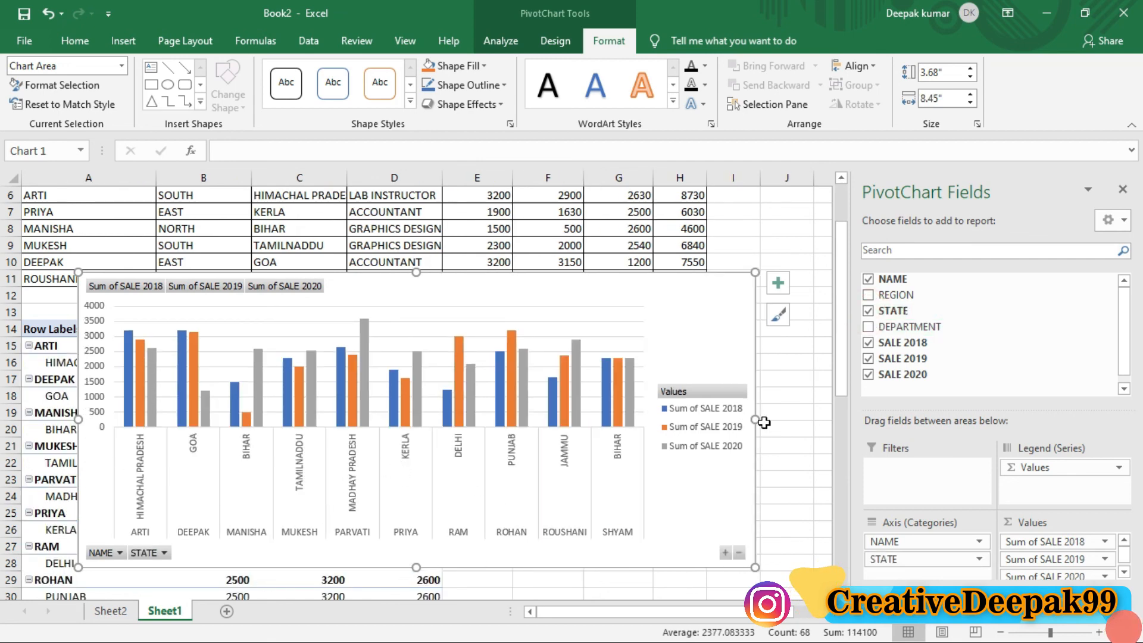
left_click_drag(754, 422, 801, 420)
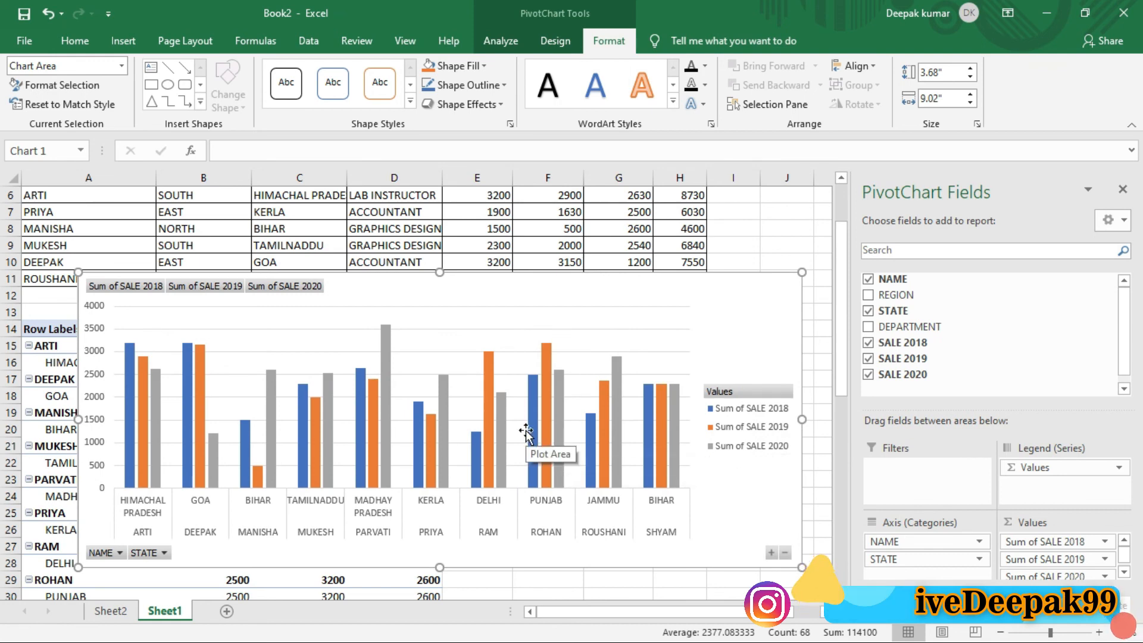
mouse_move(726, 276)
left_mouse_down()
mouse_move(668, 326)
mouse_move(685, 298)
left_mouse_up()
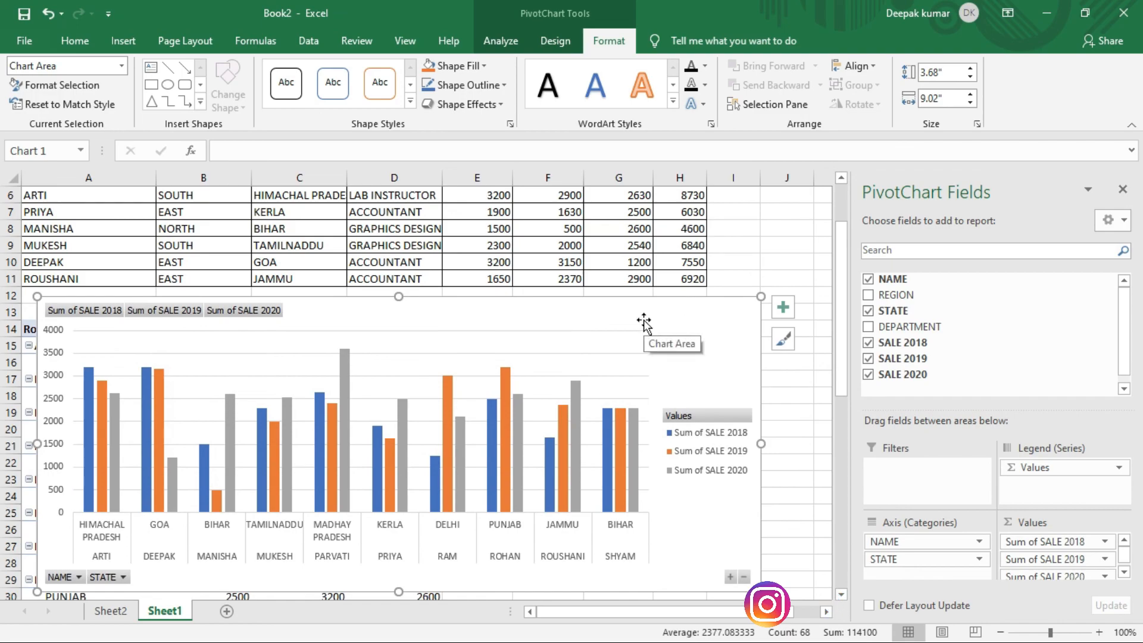